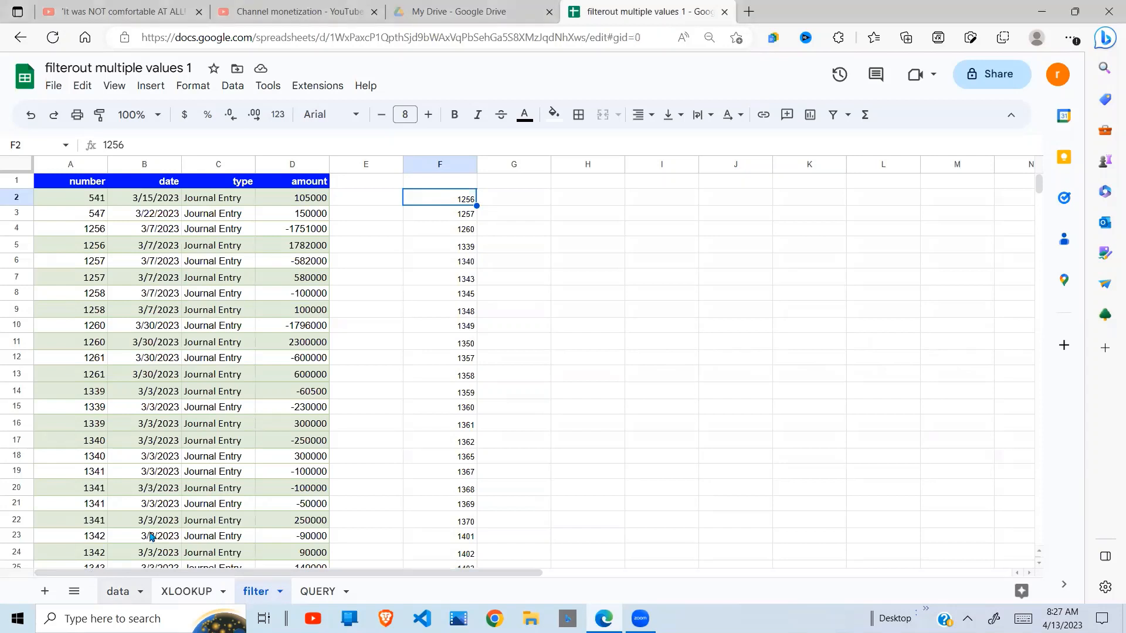
Examine the journal entry columns on the data sheet and the list of numbers in F2:F36 of the filter sheet.
{"action": "left_click", "coordinate": [120, 346]}
{"action": "left_click", "coordinate": [70, 200]}
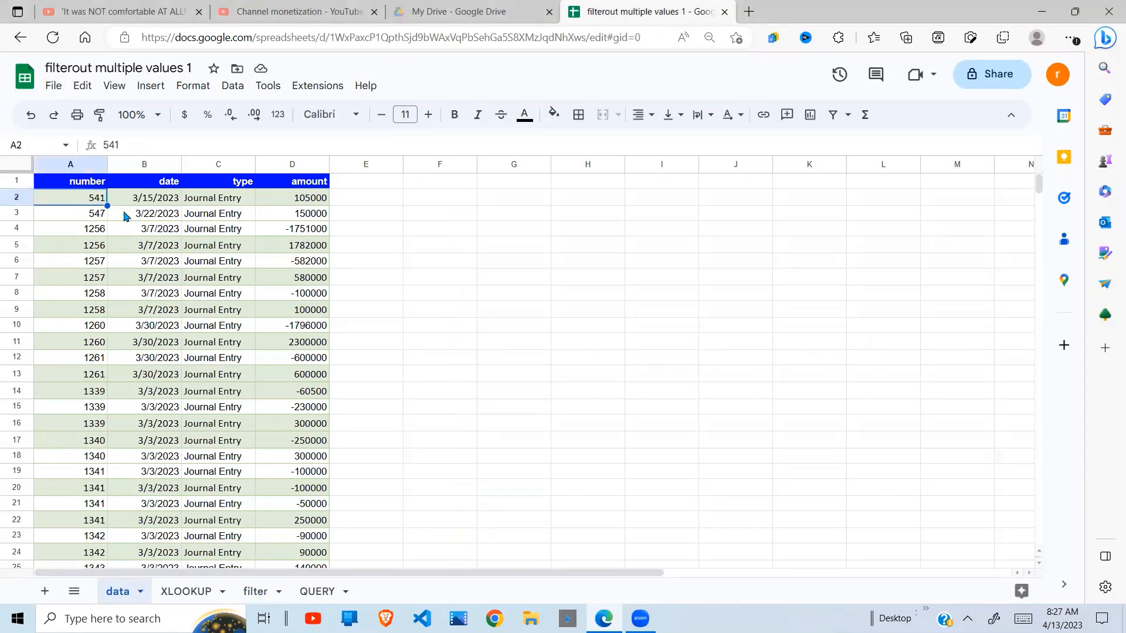
{"action": "left_click", "coordinate": [162, 214]}
{"action": "key", "text": "Right"}
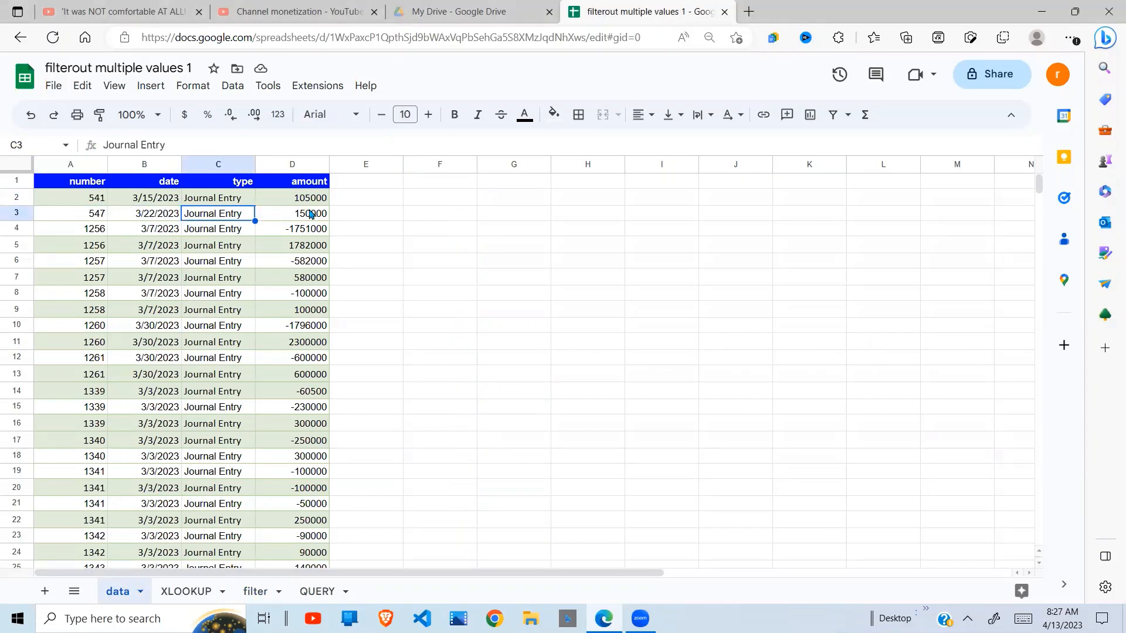
{"action": "key", "text": "Right"}
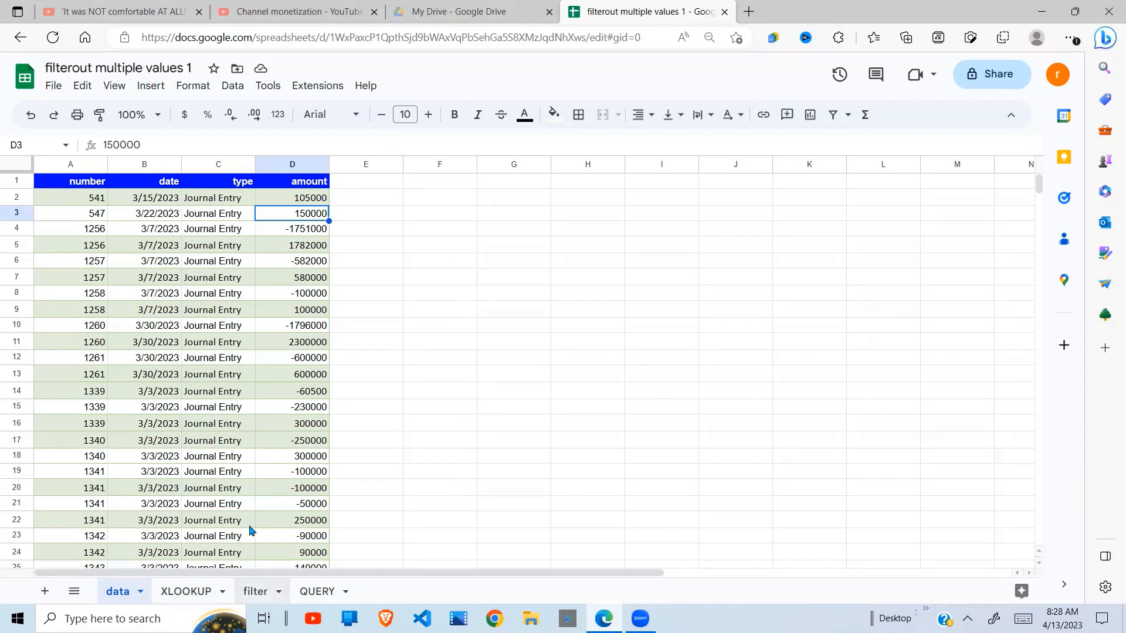
{"action": "left_click", "coordinate": [255, 592]}
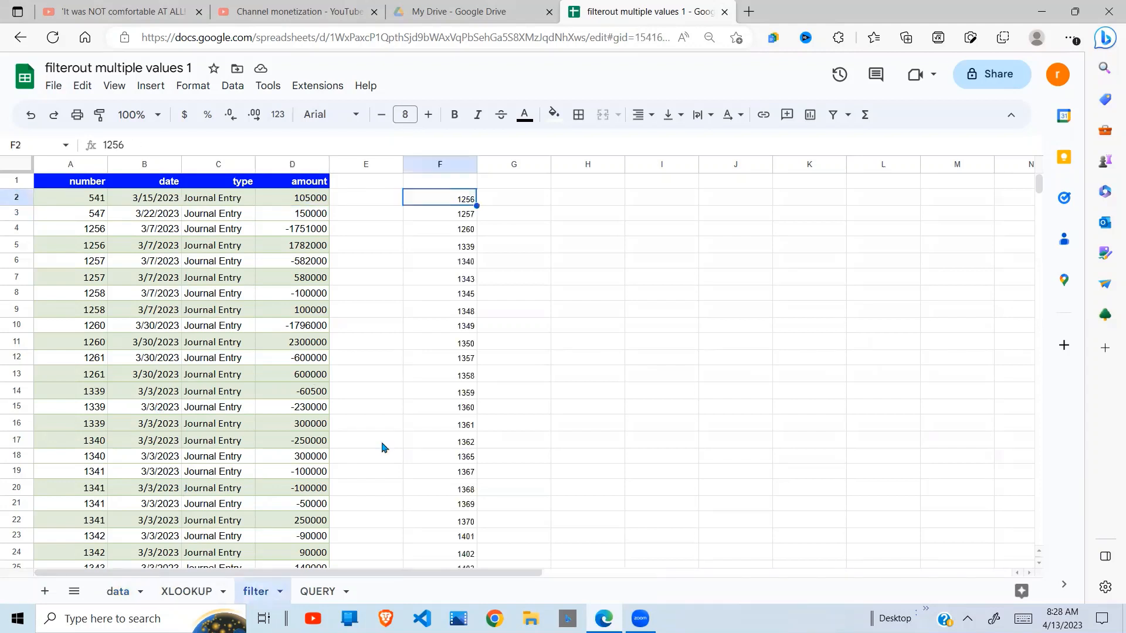
{"action": "left_click", "coordinate": [521, 245]}
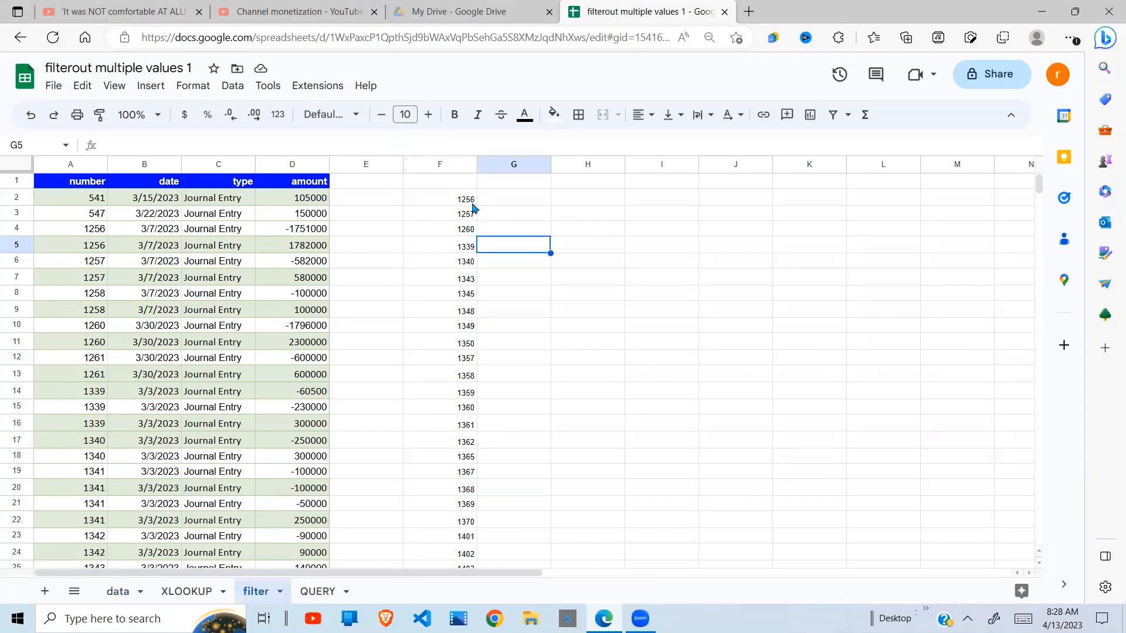
{"action": "left_click_drag", "start_coordinate": [468, 203], "coordinate": [464, 489]}
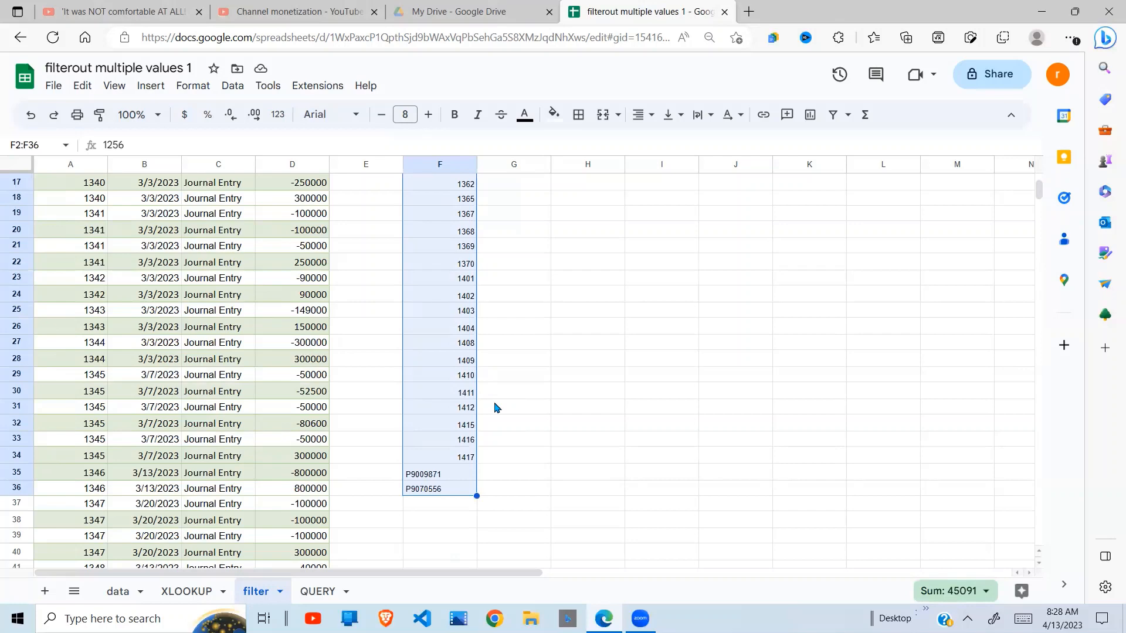
Start an XLOOKUP formula in cell B1 of the XLOOKUP sheet with A1 as the search key.
{"action": "left_click", "coordinate": [207, 592]}
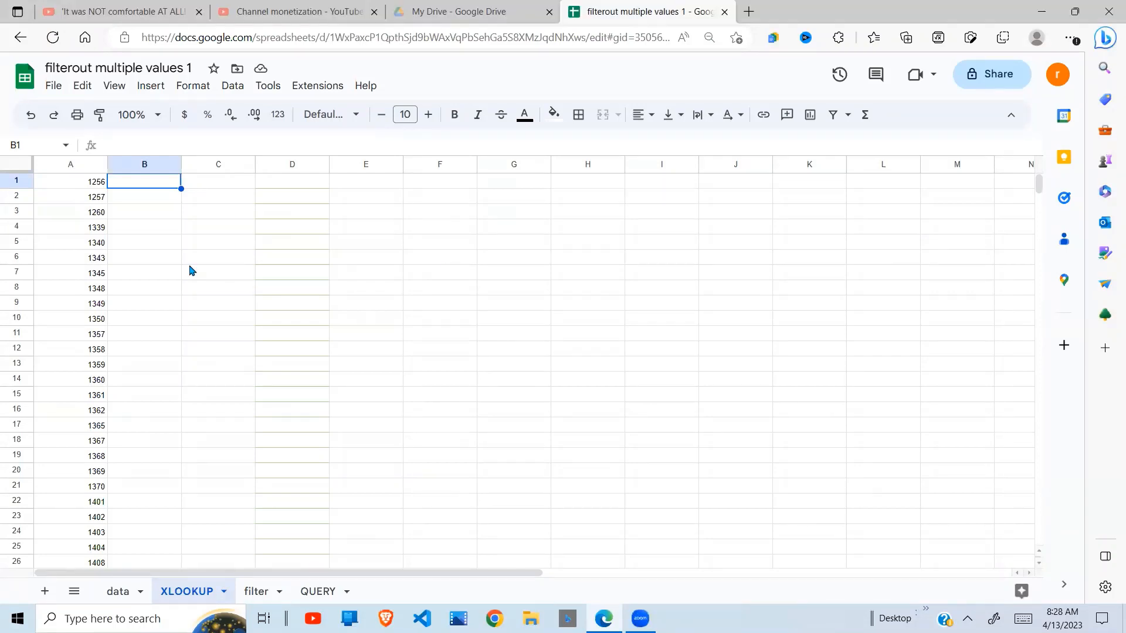
{"action": "type", "text": "="}
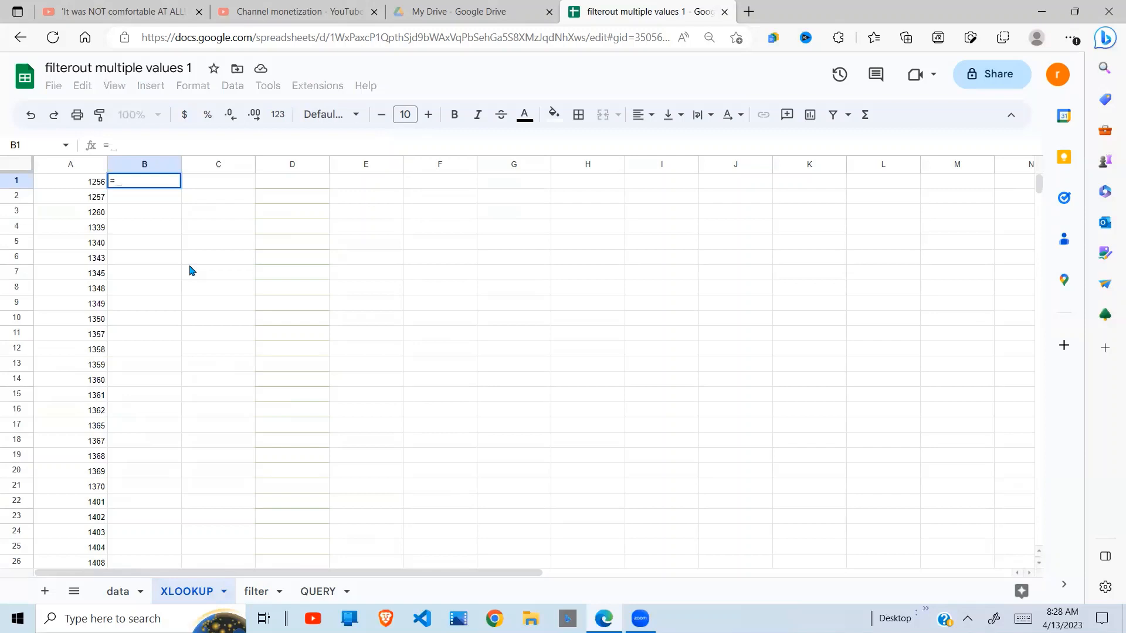
{"action": "type", "text": "xlook"}
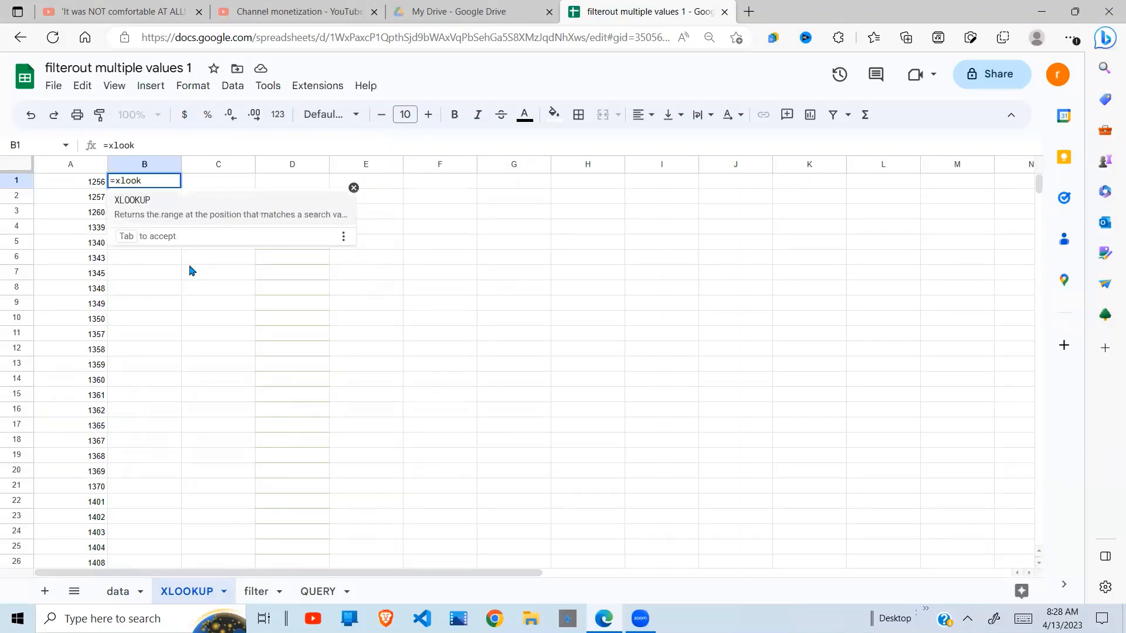
{"action": "type", "text": "up("}
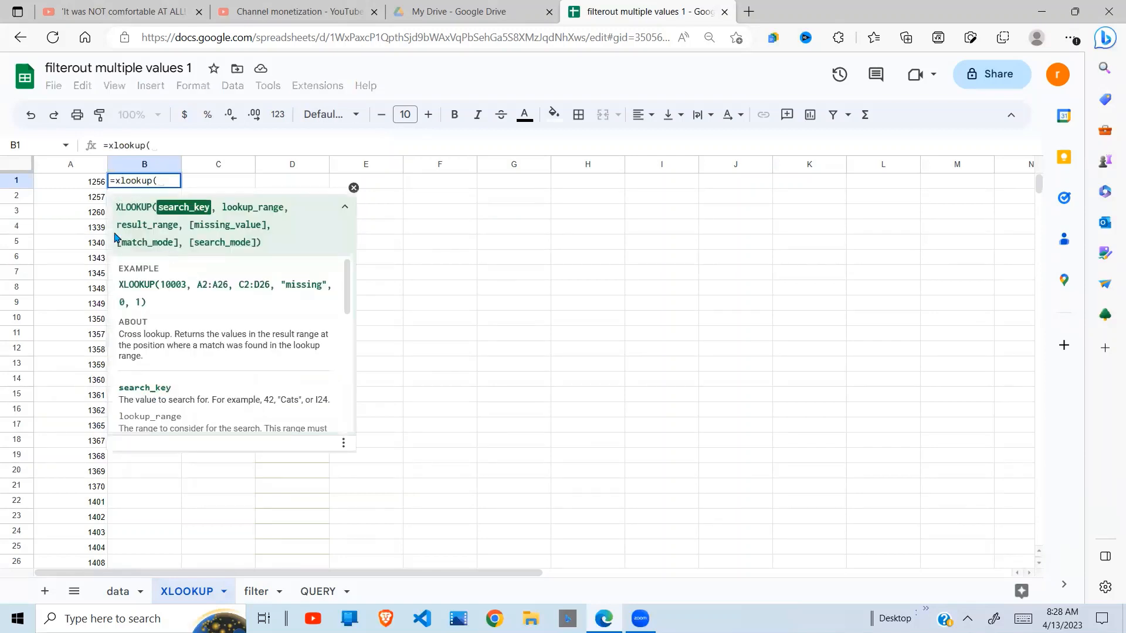
{"action": "key", "text": "Left"}
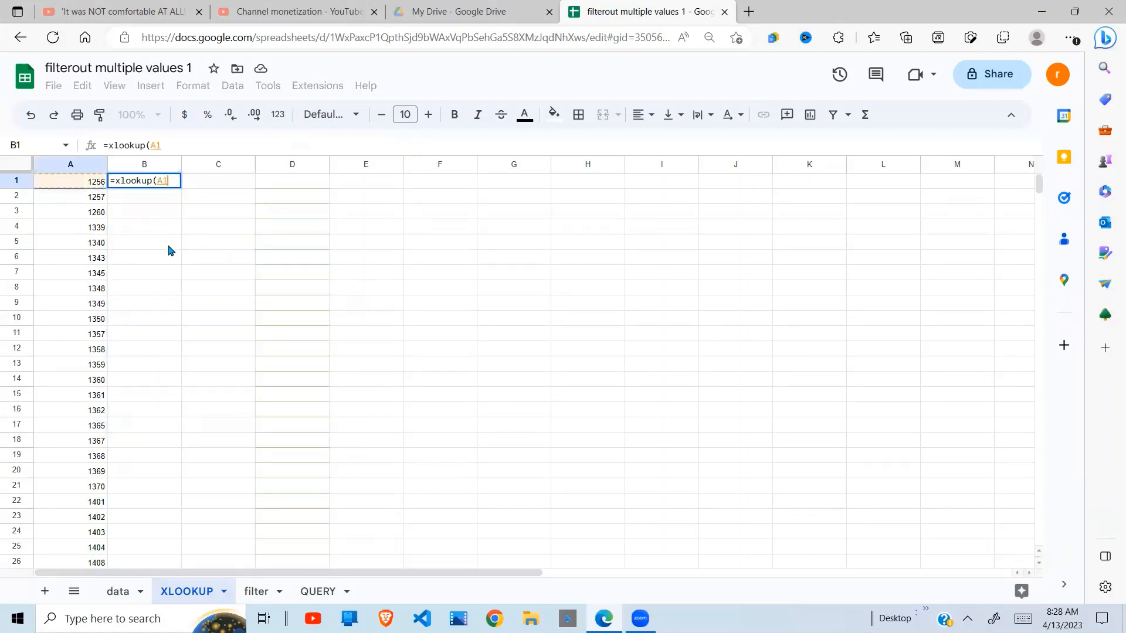
{"action": "type", "text": ","}
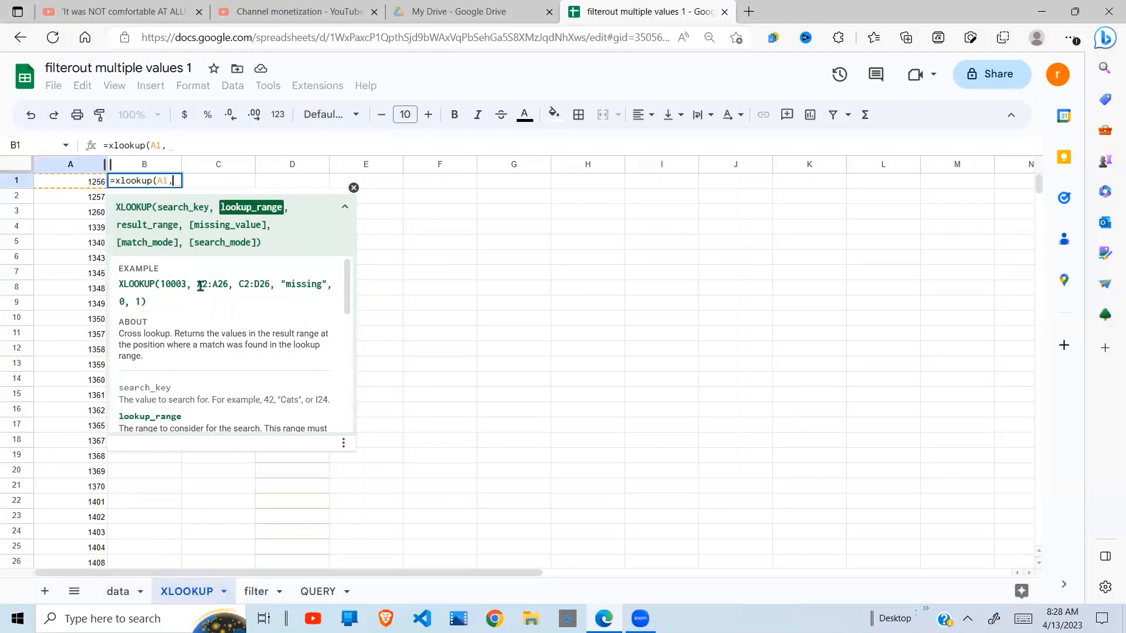
Set the formula's lookup range to the data sheet's number column as the absolute reference data!$A$2:$A$124.
{"action": "left_click", "coordinate": [115, 594]}
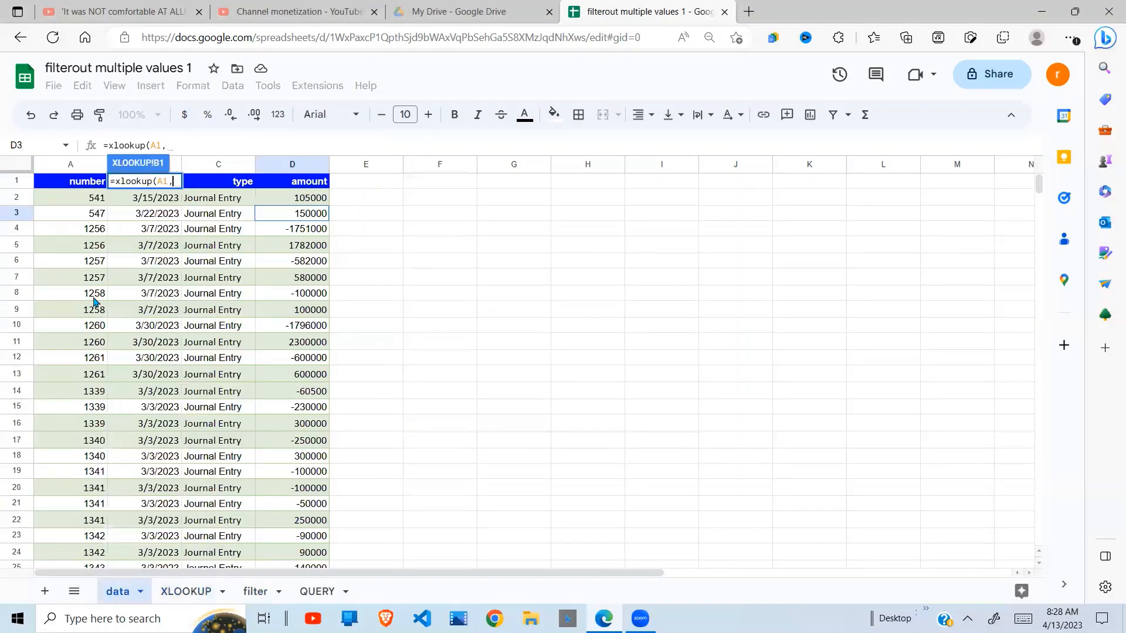
{"action": "left_click_drag", "start_coordinate": [85, 198], "coordinate": [95, 410]}
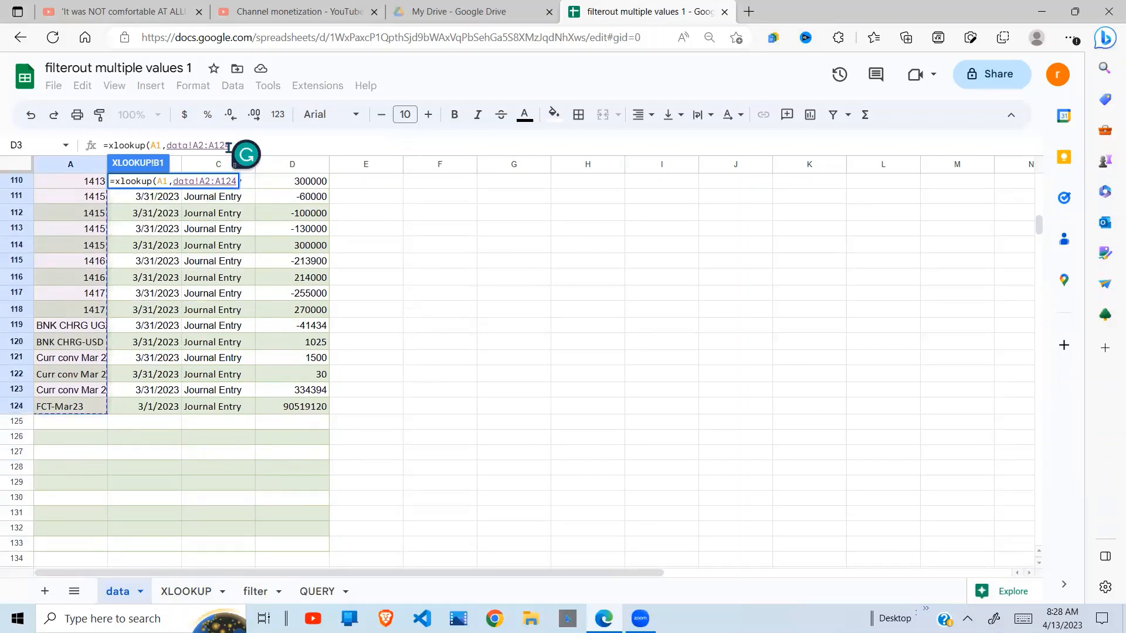
{"action": "left_click_drag", "start_coordinate": [228, 147], "coordinate": [167, 148]}
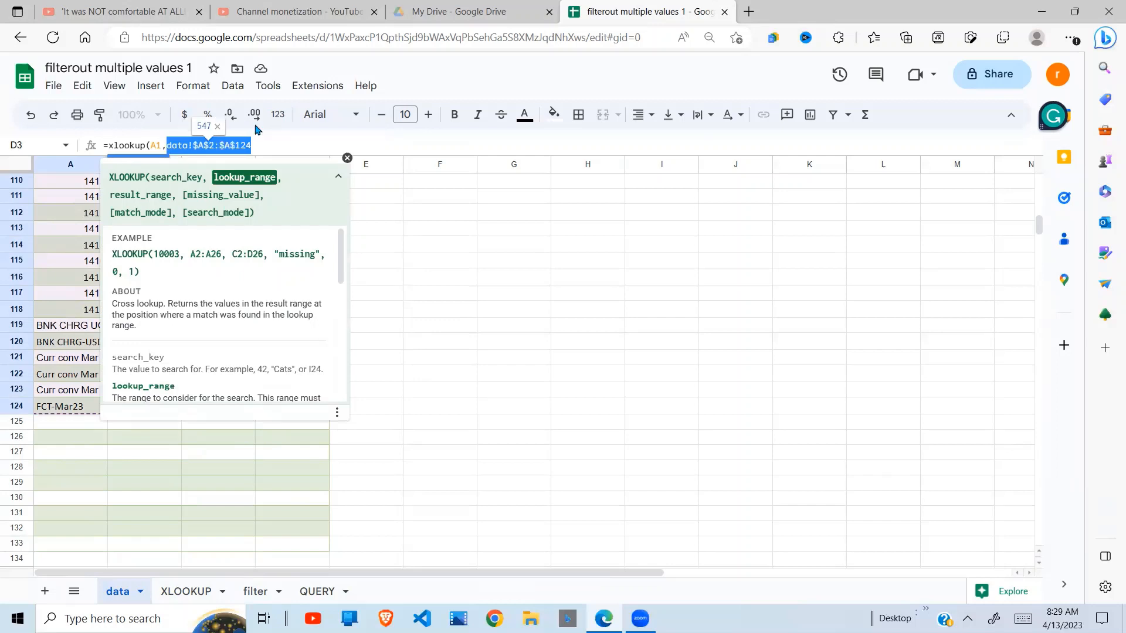
{"action": "key", "text": "F4"}
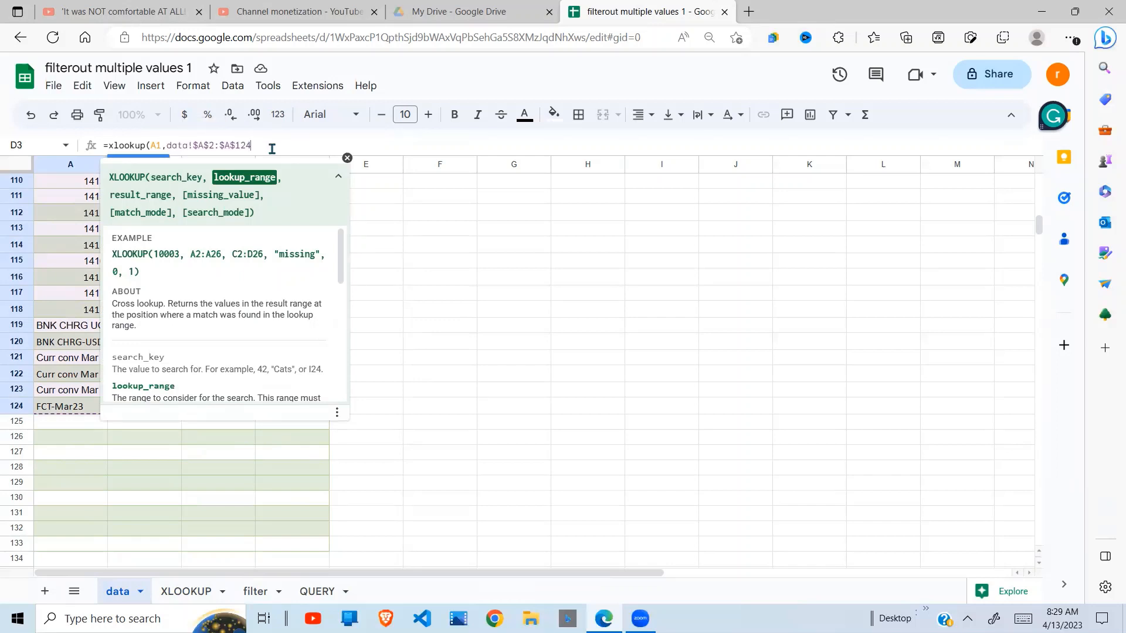
{"action": "type", "text": ","}
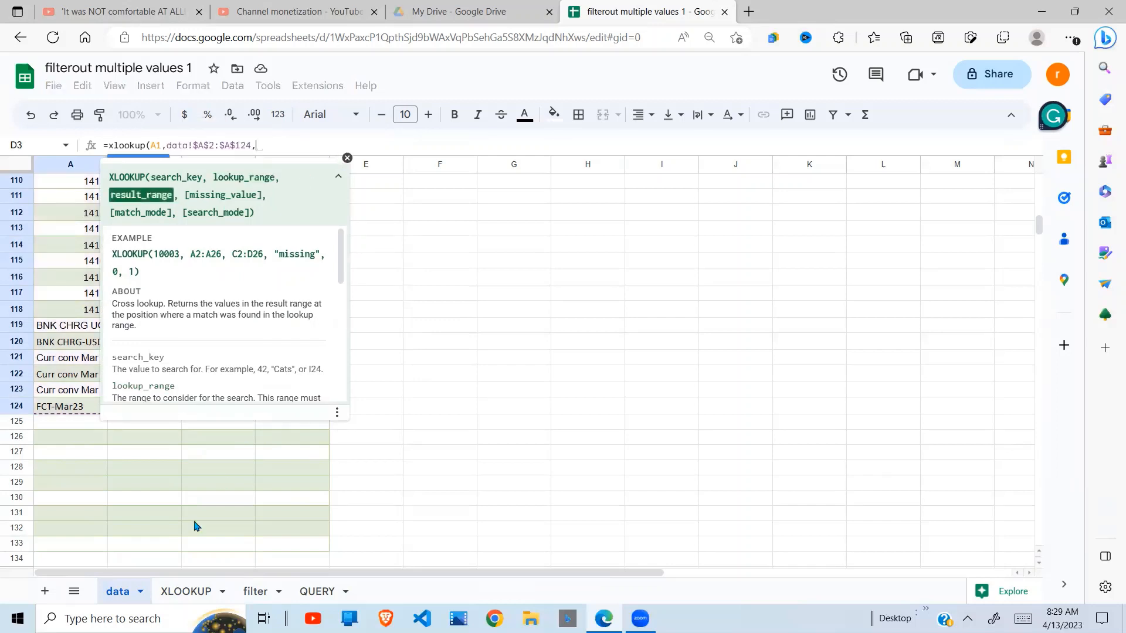
Set the XLOOKUP result range to data!A2:D124 without a missing value argument and complete the formula.
{"action": "left_click_drag", "start_coordinate": [59, 411], "coordinate": [330, 205]}
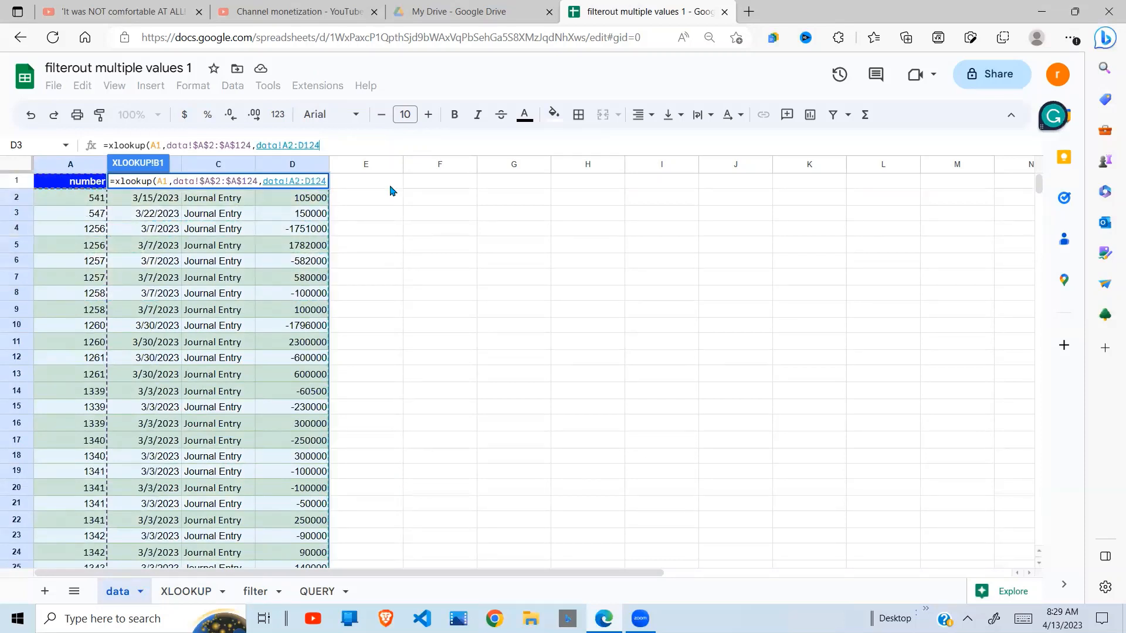
{"action": "type", "text": ","}
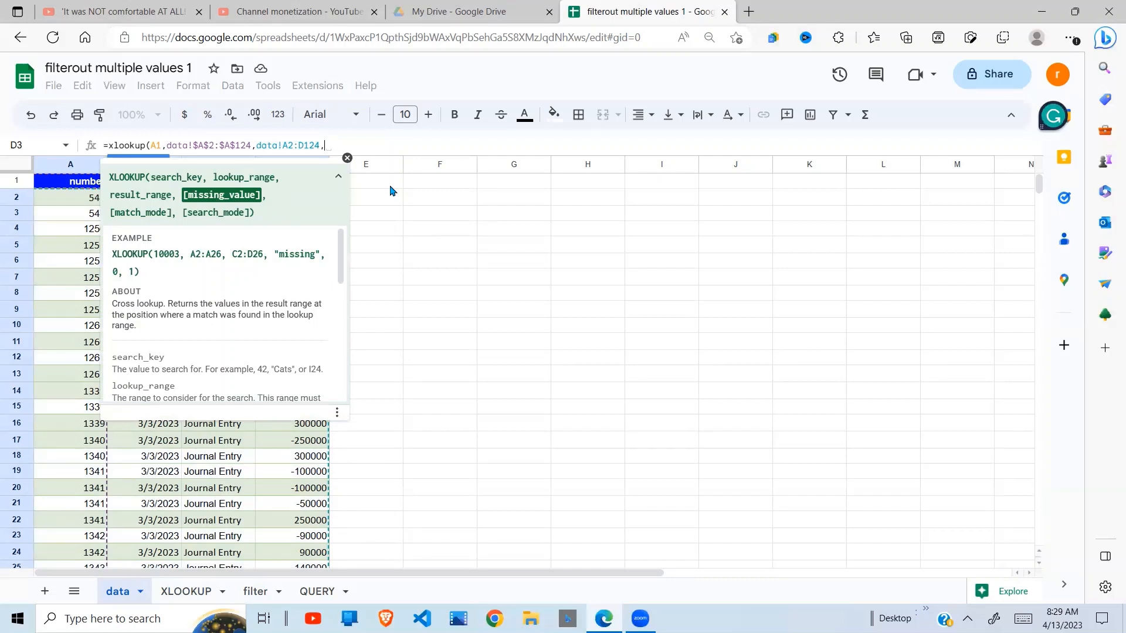
{"action": "key", "text": "BackSpace"}
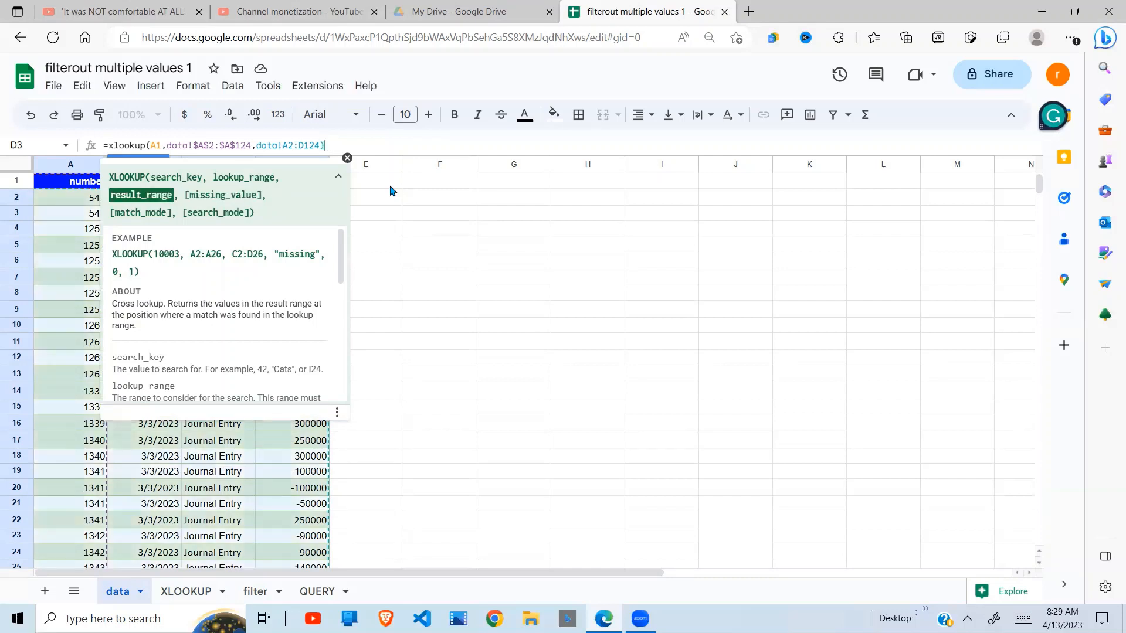
{"action": "key", "text": "Return"}
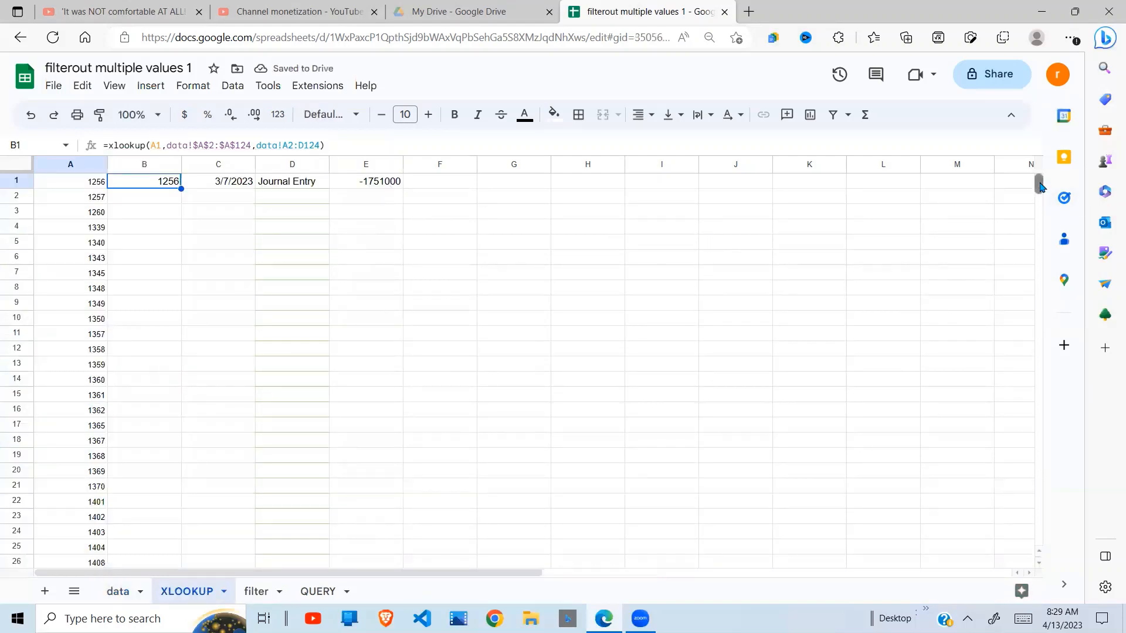
Make the result range in B1's XLOOKUP formula absolute as data!$A$2:$D$124.
{"action": "left_click", "coordinate": [349, 271]}
{"action": "left_click", "coordinate": [174, 184]}
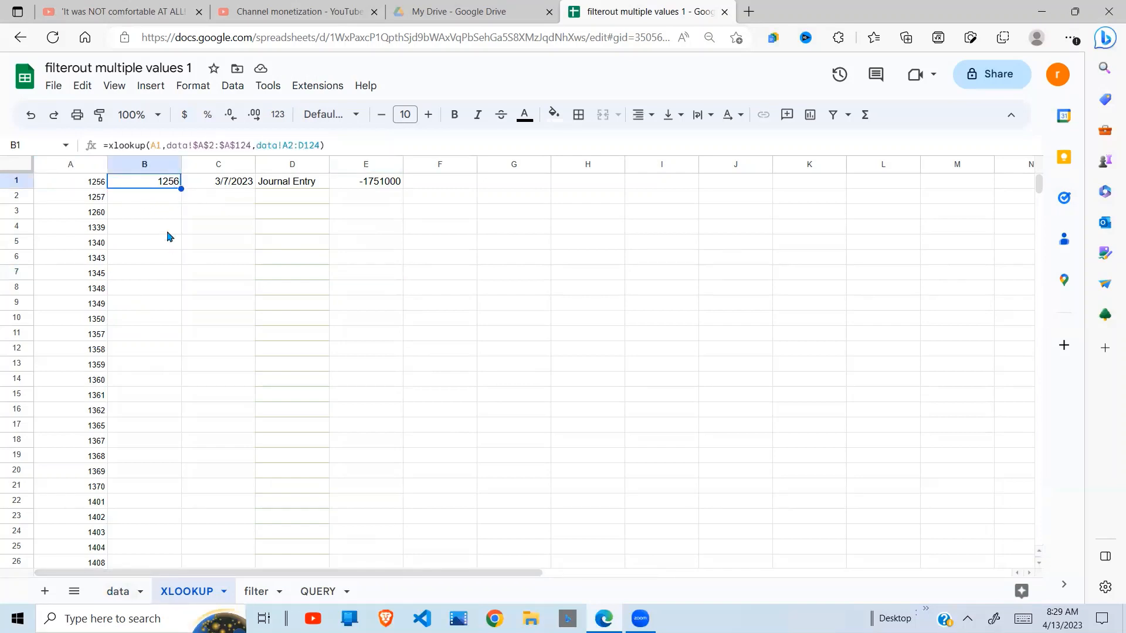
{"action": "left_click", "coordinate": [301, 187]}
{"action": "left_click", "coordinate": [384, 188]}
{"action": "left_click", "coordinate": [178, 187]}
{"action": "left_click_drag", "start_coordinate": [320, 145], "coordinate": [250, 146]}
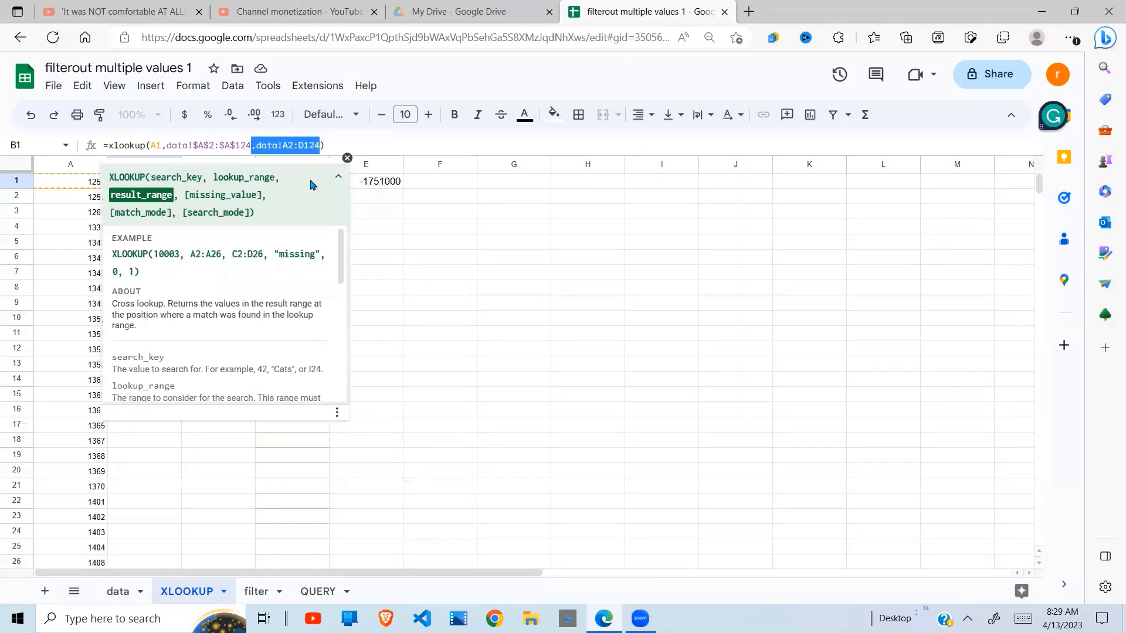
{"action": "key", "text": "F4"}
{"action": "key", "text": "Return"}
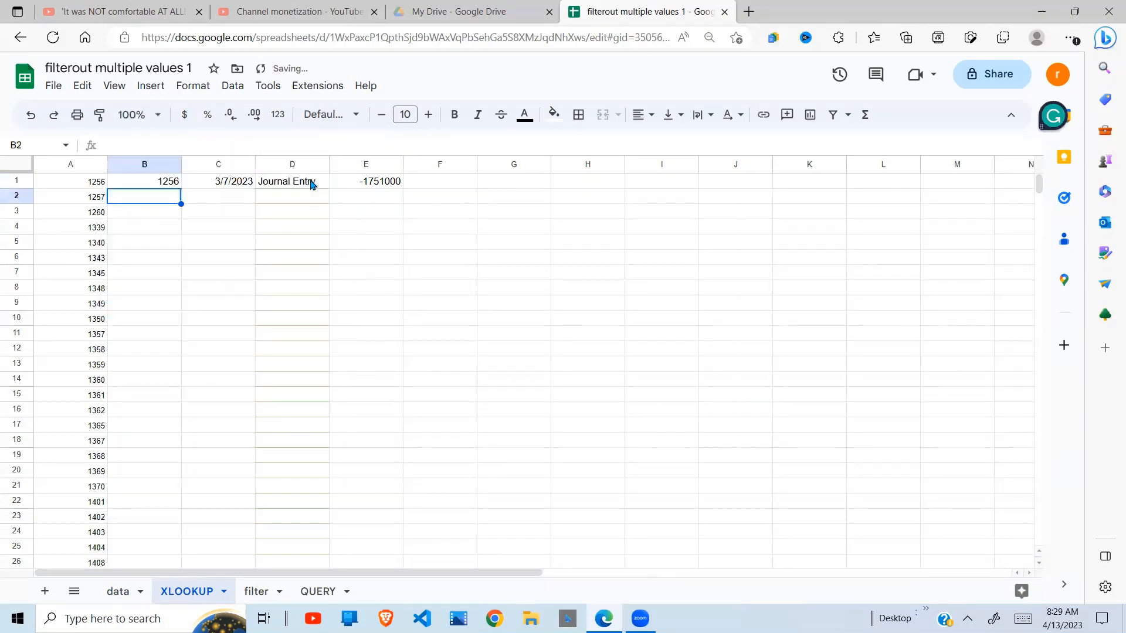
Fill the XLOOKUP formula from B1 down to B35.
{"action": "left_click", "coordinate": [174, 186]}
{"action": "left_click_drag", "start_coordinate": [179, 187], "coordinate": [171, 341]}
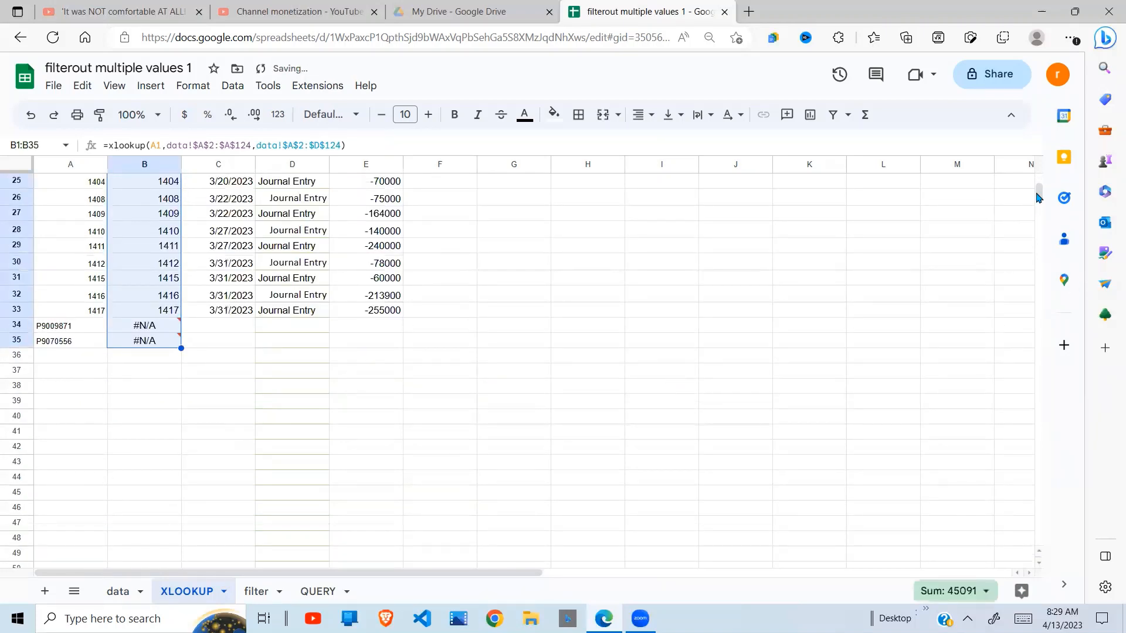
{"action": "left_click_drag", "start_coordinate": [1038, 194], "coordinate": [1042, 170]}
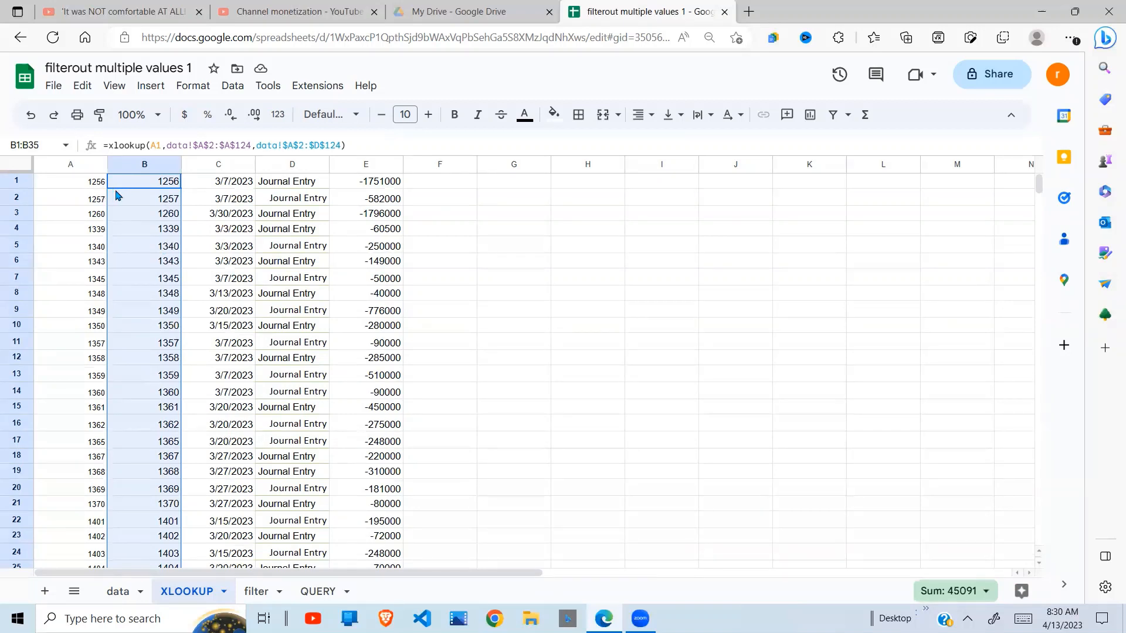
Compare the repeated numbers 1256 and 1257 on the data sheet with the rows returned on the XLOOKUP sheet.
{"action": "left_click", "coordinate": [115, 594]}
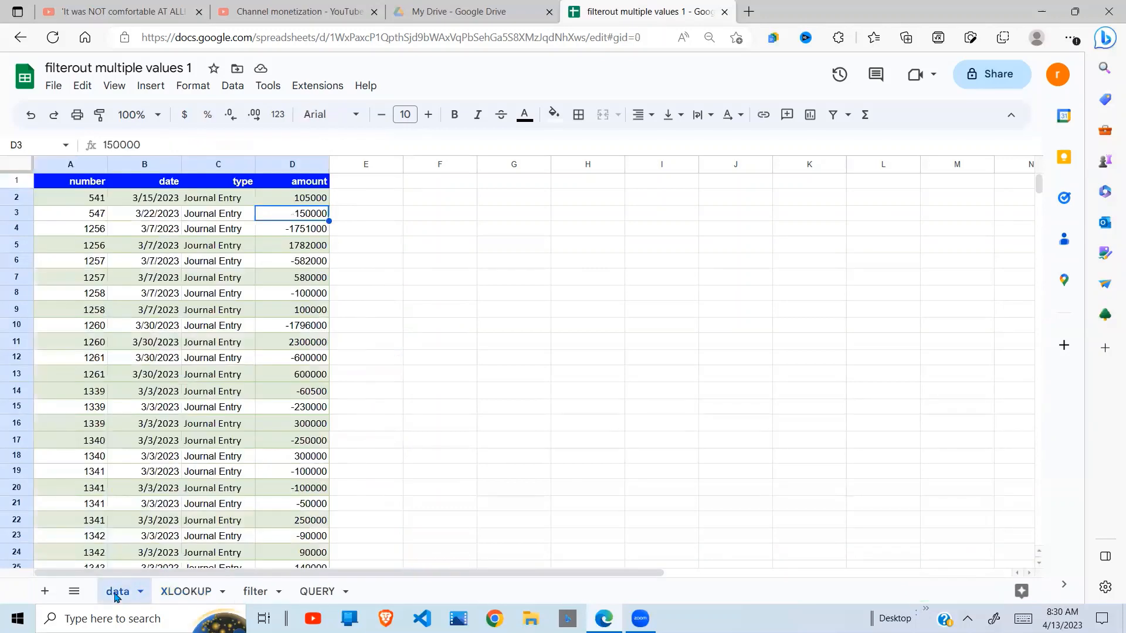
{"action": "left_click", "coordinate": [104, 234]}
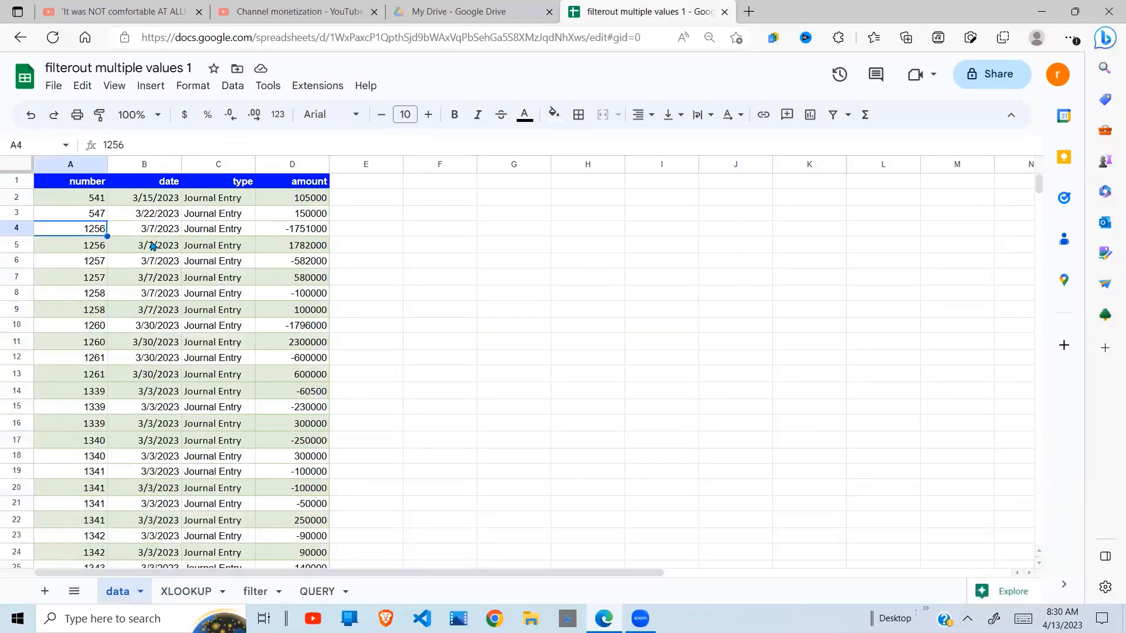
{"action": "left_click", "coordinate": [93, 261]}
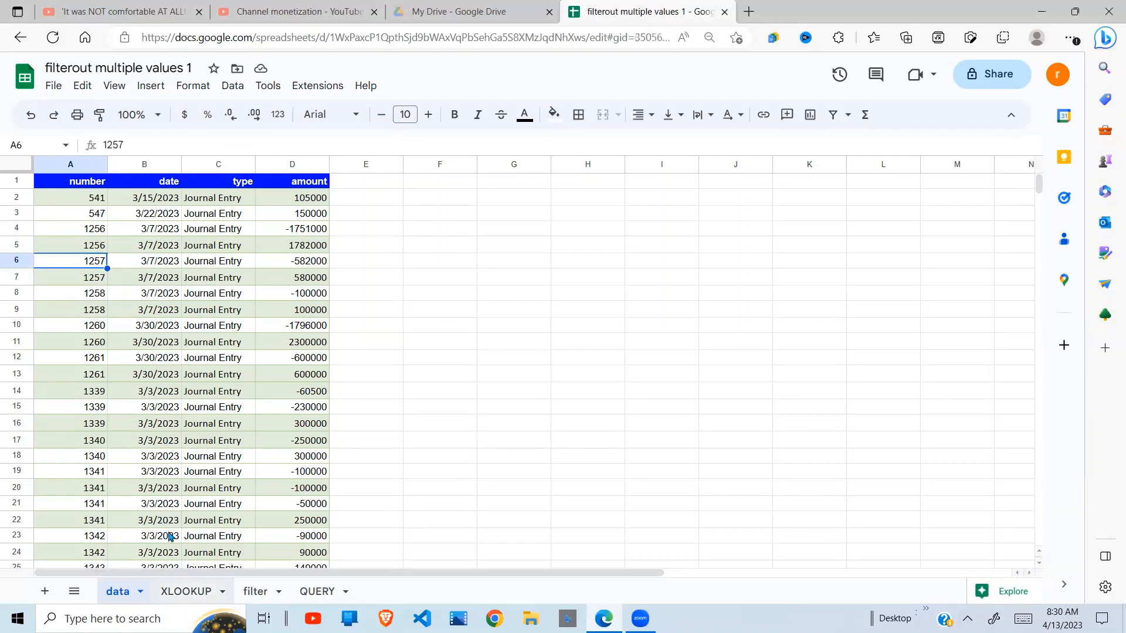
{"action": "left_click", "coordinate": [187, 592]}
{"action": "left_click", "coordinate": [216, 186]}
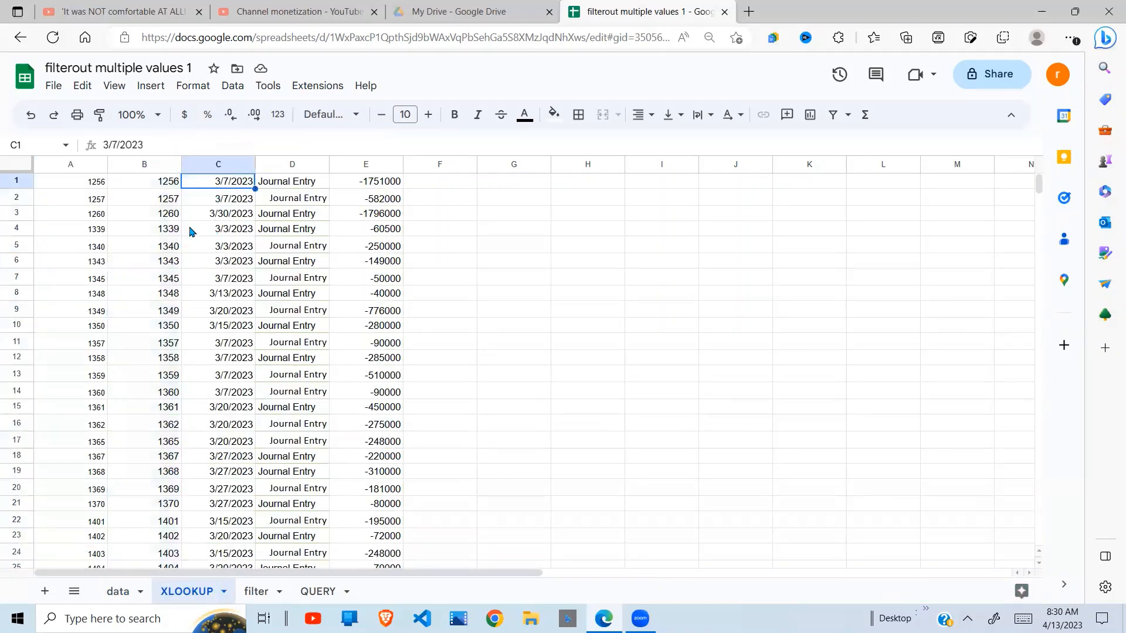
{"action": "left_click", "coordinate": [174, 201]}
{"action": "key", "text": "Up"}
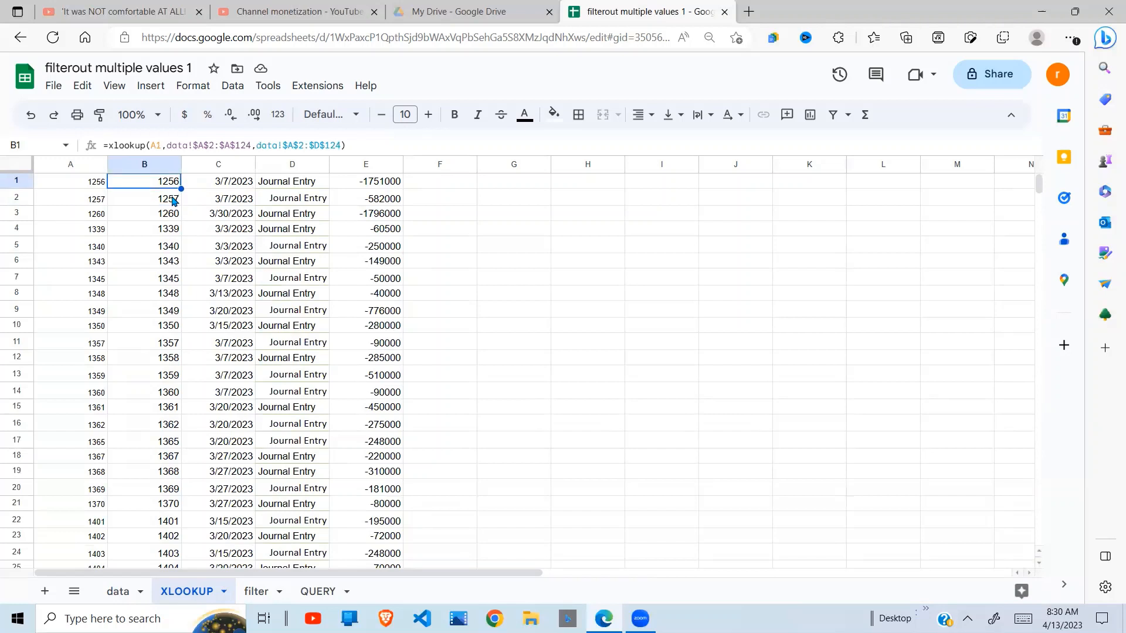
{"action": "left_click", "coordinate": [174, 218]}
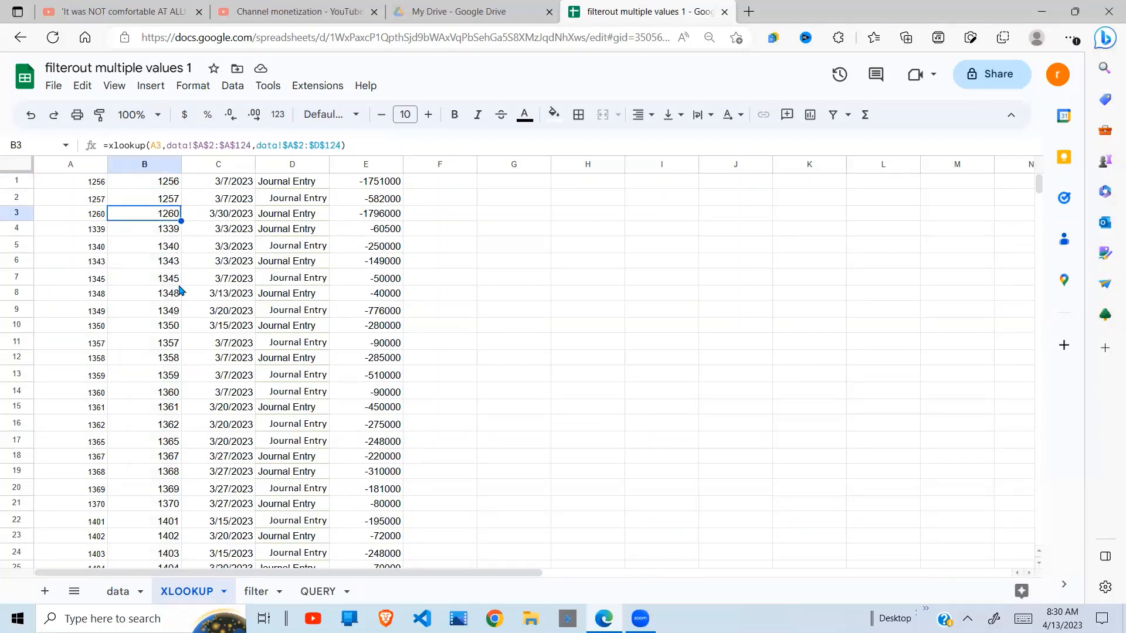
Review the number list in column F of the filter sheet, including the text entry in F35.
{"action": "left_click", "coordinate": [261, 593]}
{"action": "left_click", "coordinate": [323, 455]}
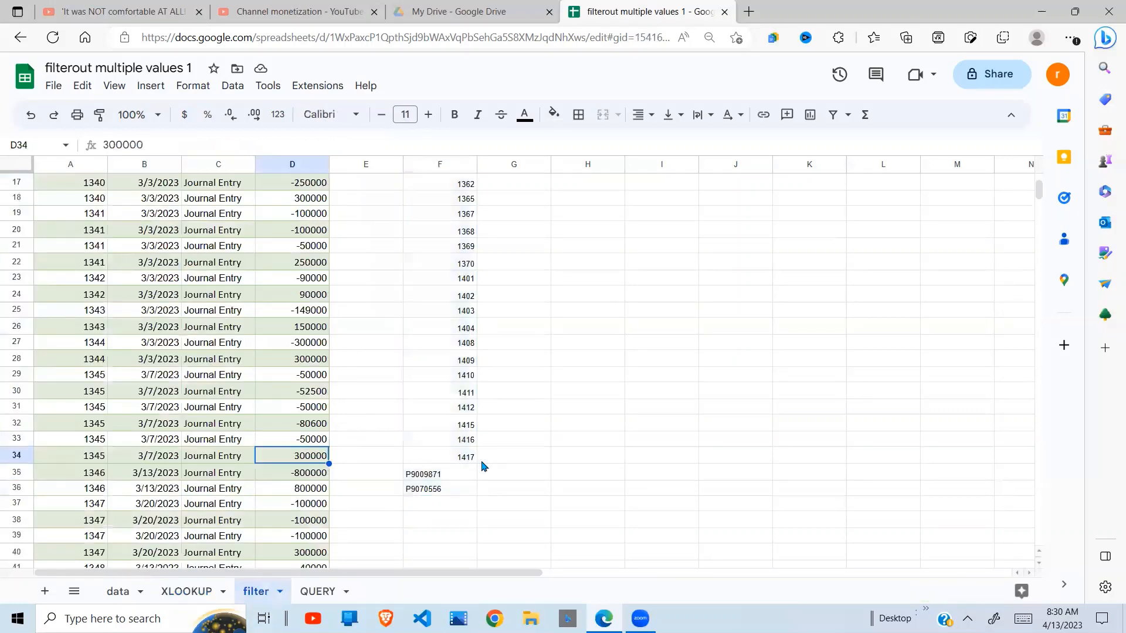
{"action": "left_click", "coordinate": [434, 475]}
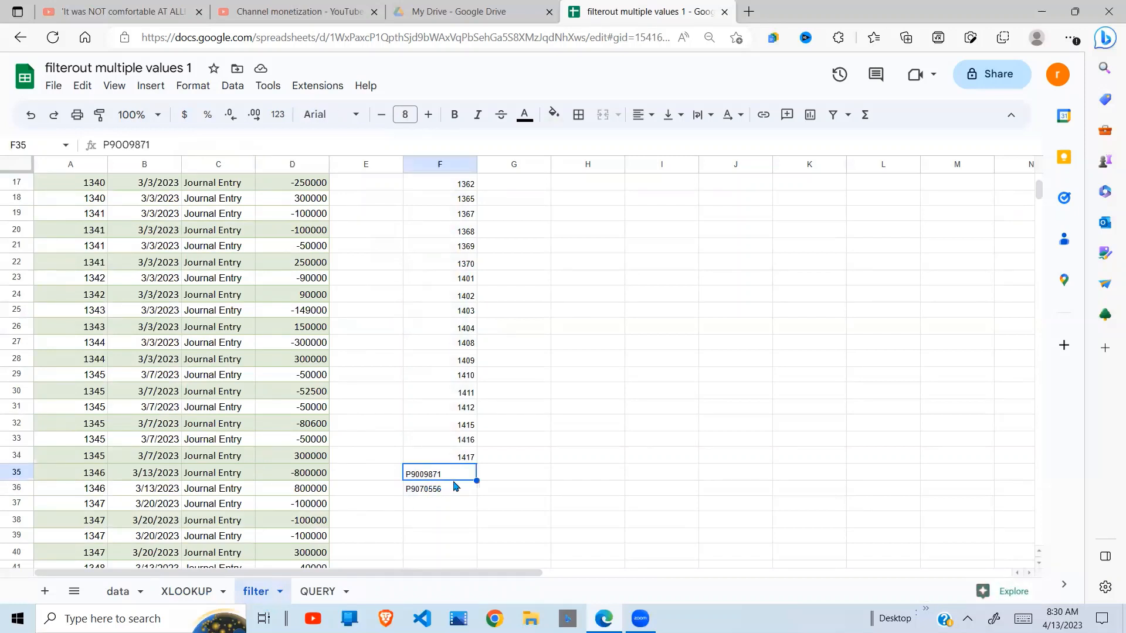
{"action": "left_click_drag", "start_coordinate": [1039, 195], "coordinate": [1039, 176]}
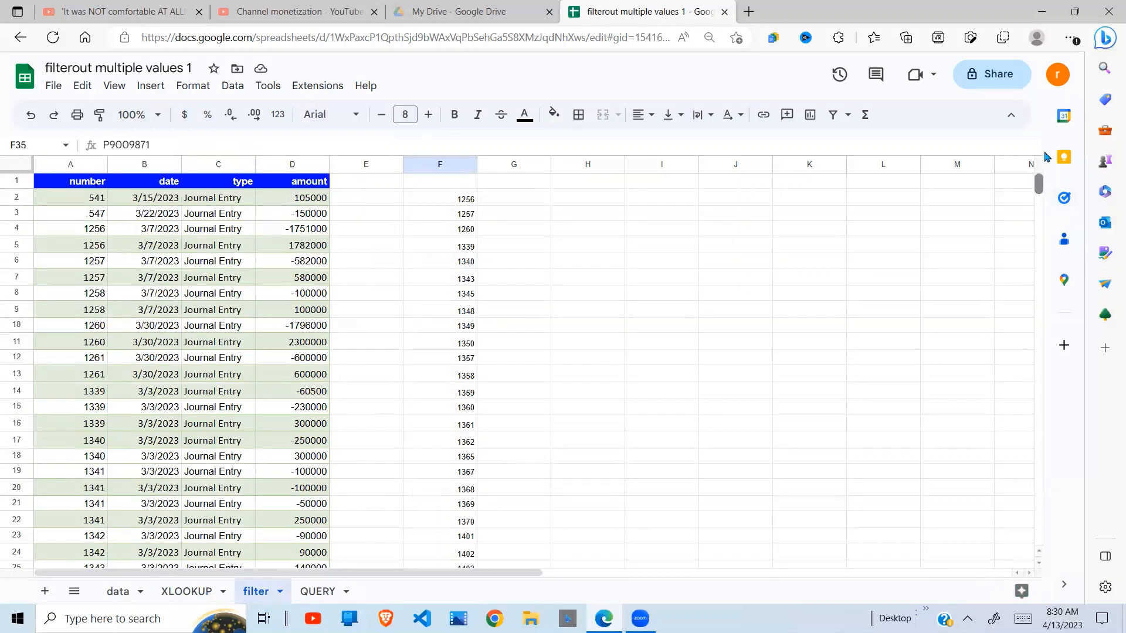
Compare the numbers in column A with the lookup list in column F on the filter sheet.
{"action": "left_click", "coordinate": [562, 187]}
{"action": "left_click", "coordinate": [372, 195]}
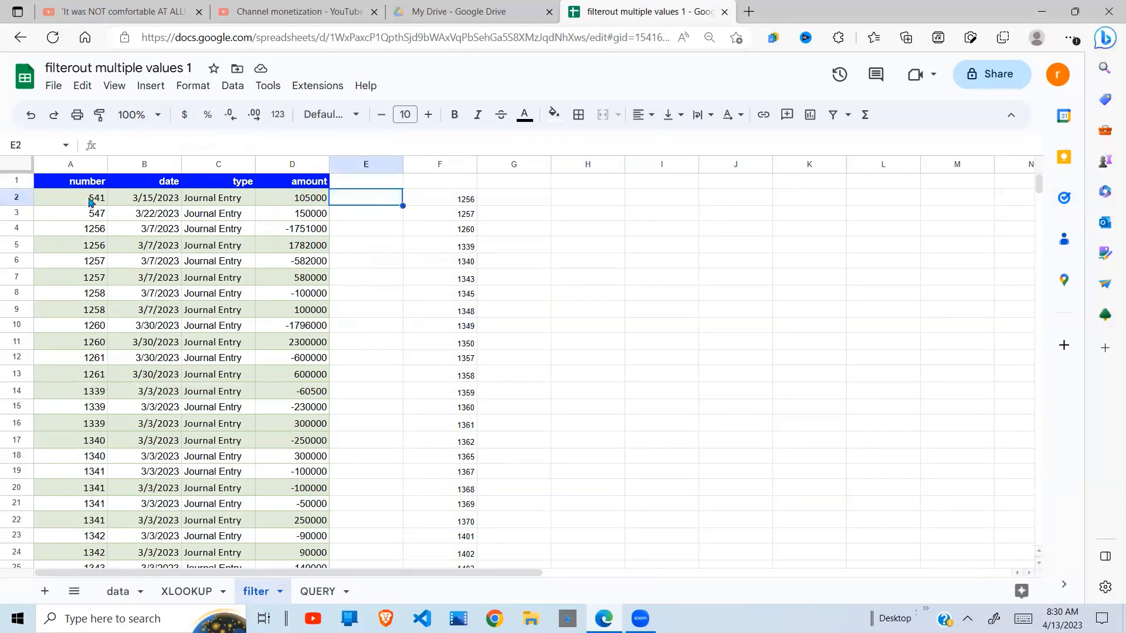
{"action": "left_click_drag", "start_coordinate": [89, 202], "coordinate": [88, 390]}
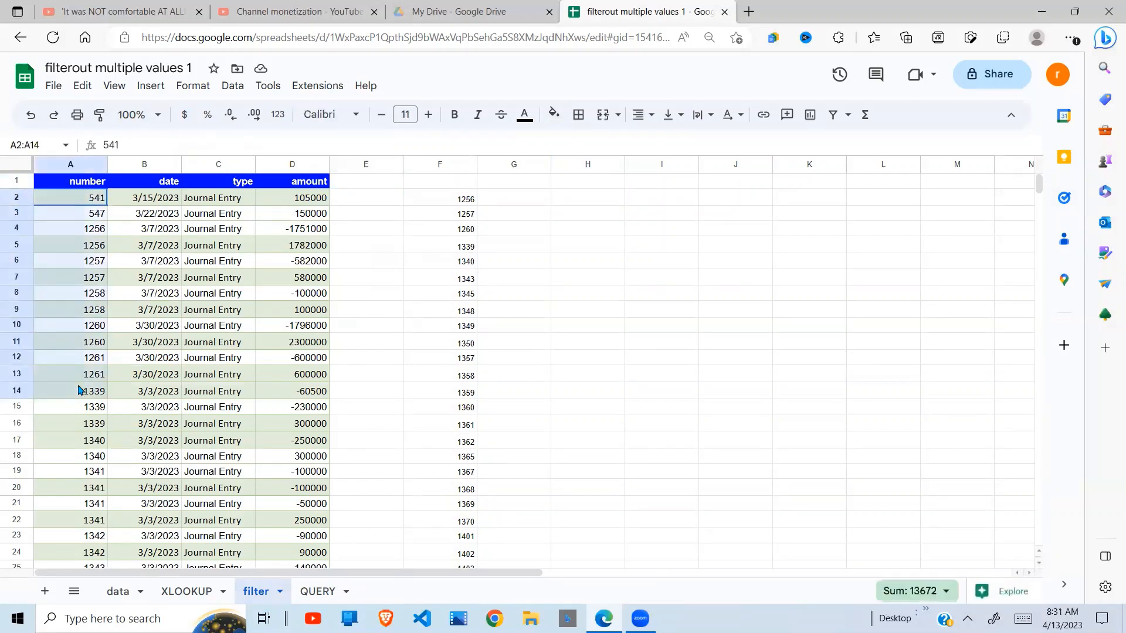
{"action": "left_click_drag", "start_coordinate": [446, 199], "coordinate": [445, 392]}
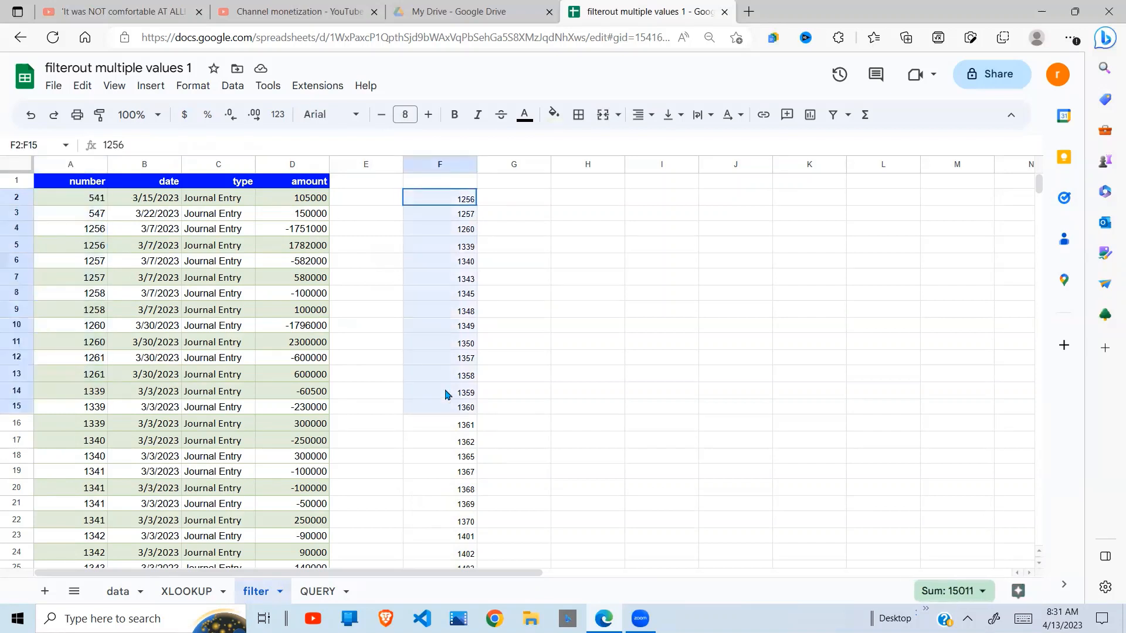
{"action": "left_click", "coordinate": [358, 201]}
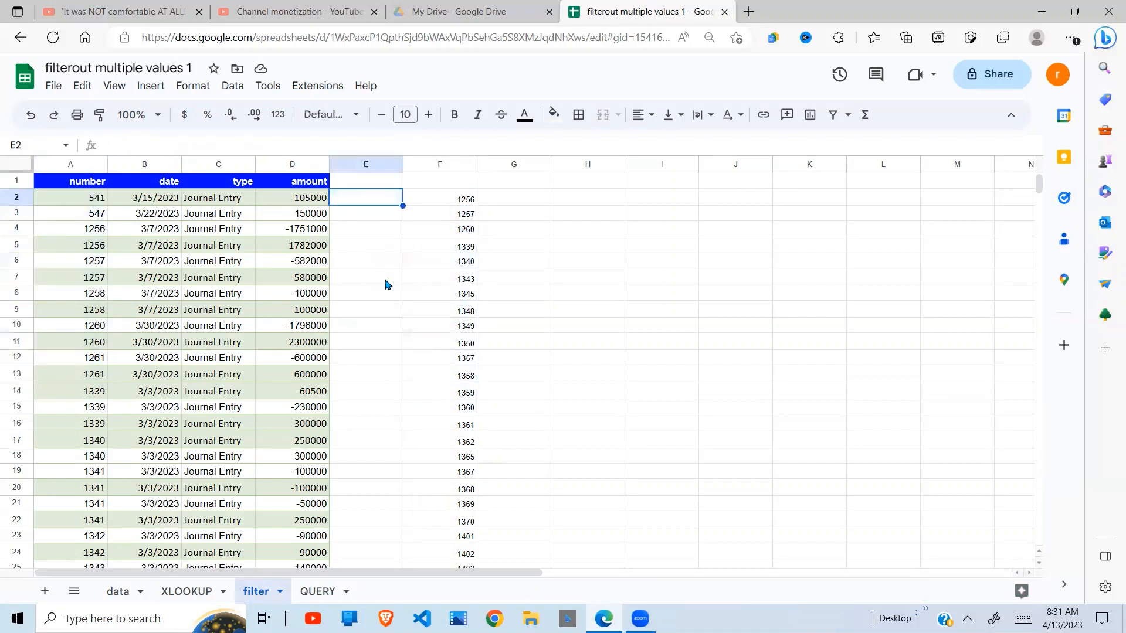
{"action": "type", "text": "match("}
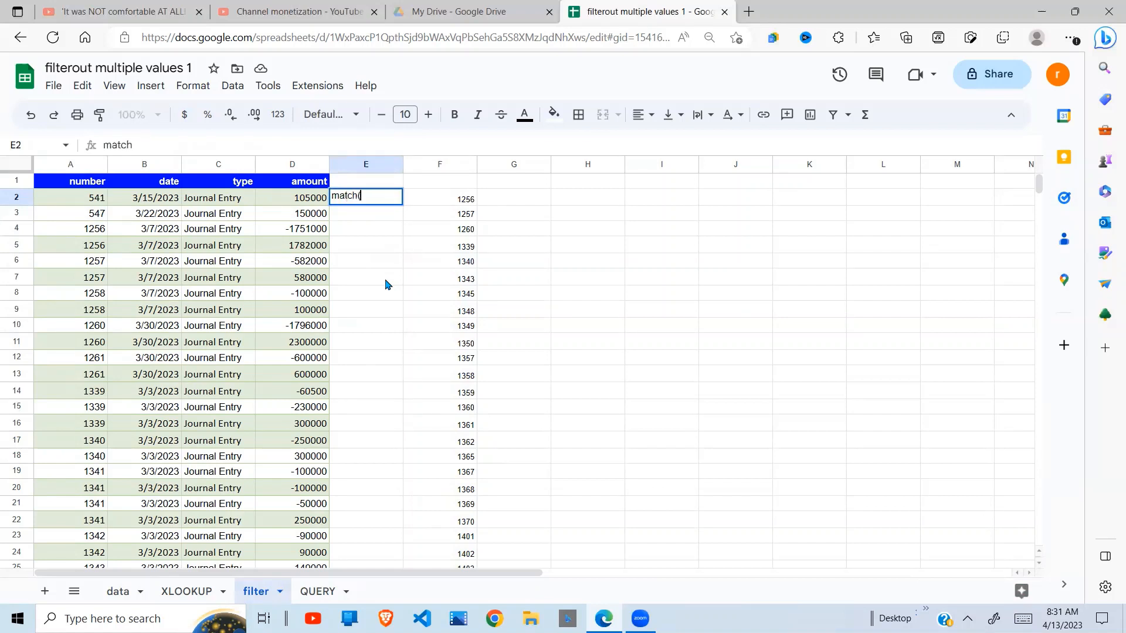
{"action": "left_click", "coordinate": [93, 200]}
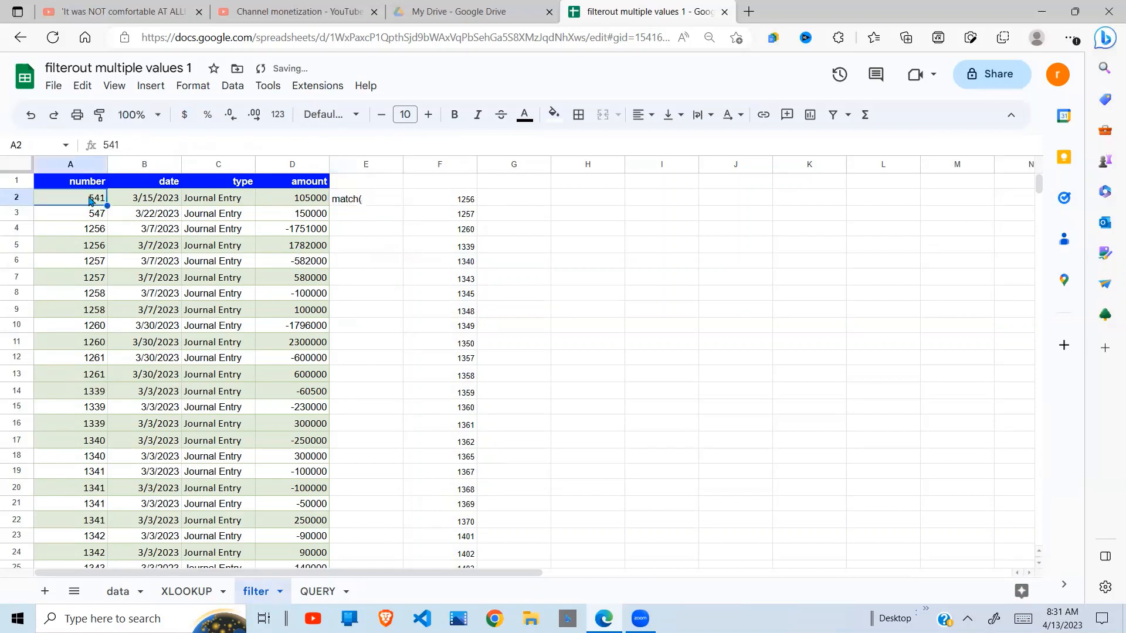
Enter the formula =match(A2,$F$2:$F$36,0) in cell E2 to look for A2's number in the column F list.
{"action": "left_click", "coordinate": [378, 215]}
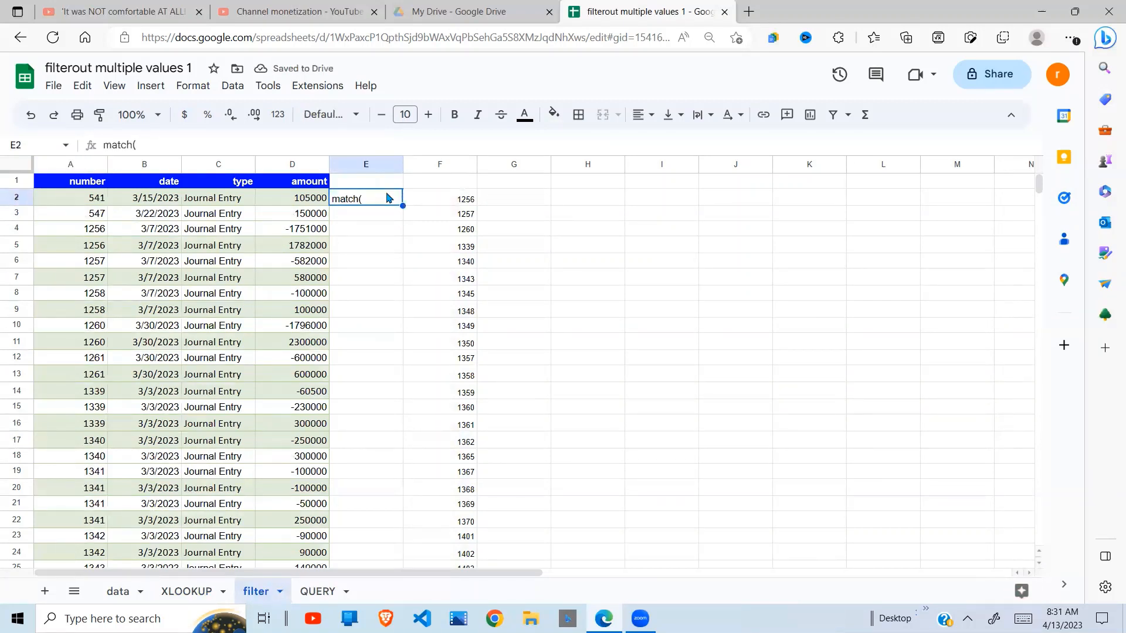
{"action": "type", "text": "=match"}
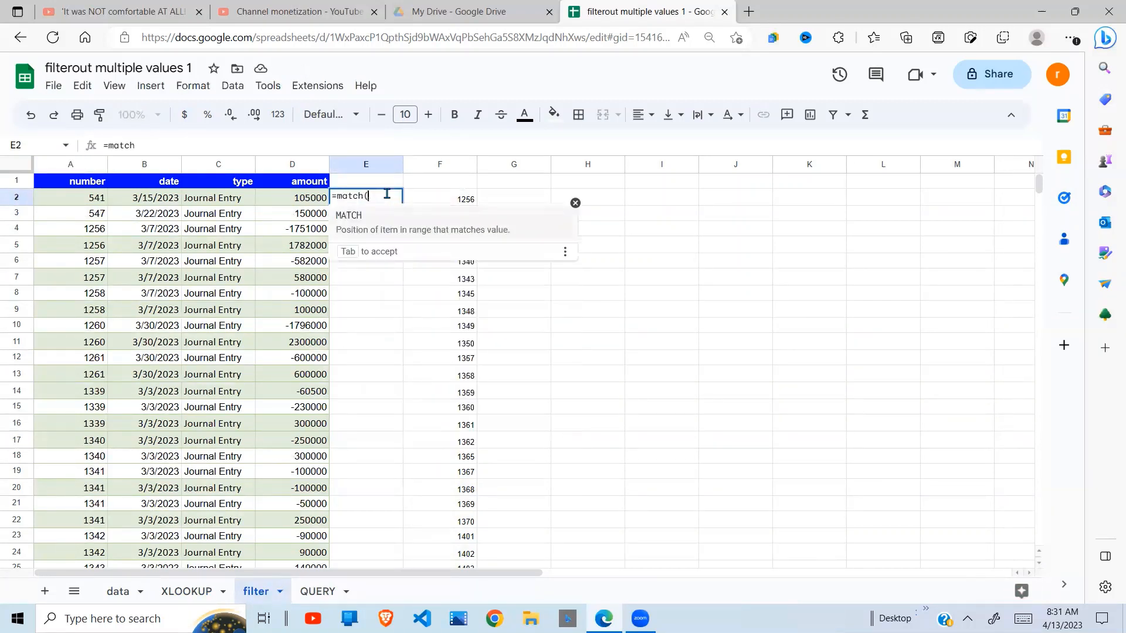
{"action": "type", "text": "("}
{"action": "left_click", "coordinate": [100, 202]}
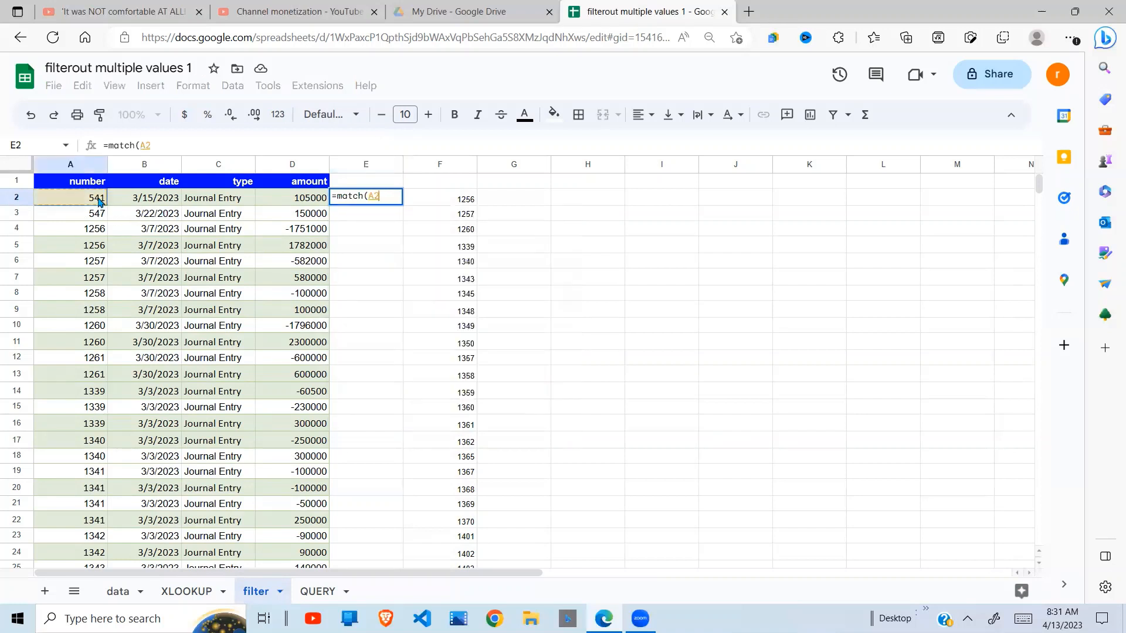
{"action": "type", "text": ","}
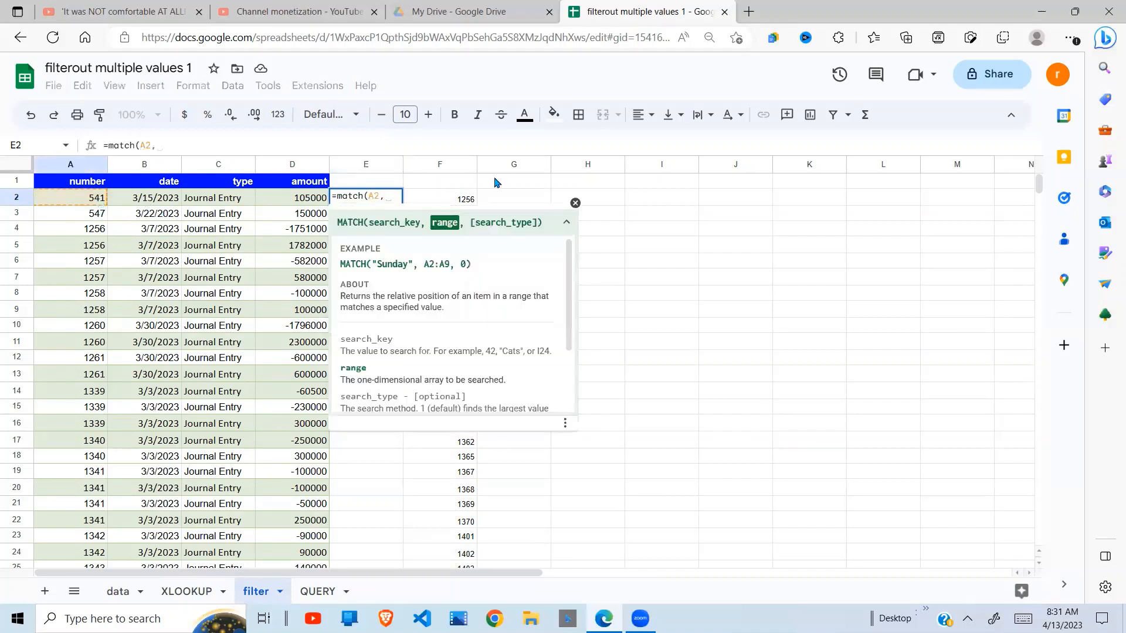
{"action": "left_click_drag", "start_coordinate": [474, 202], "coordinate": [469, 369]}
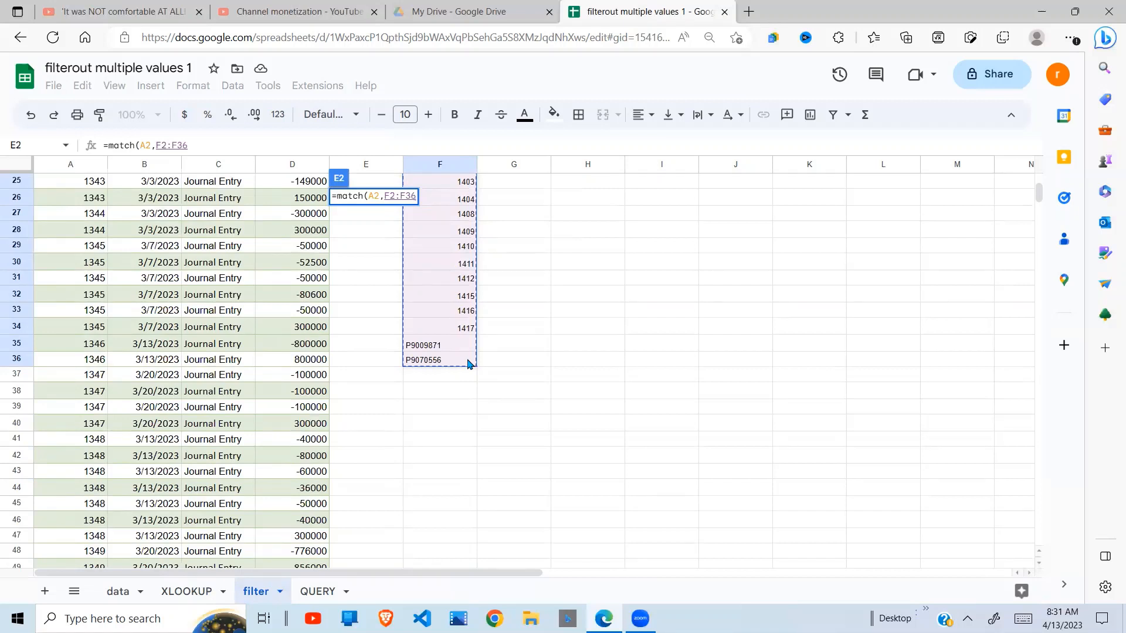
{"action": "key", "text": "F4"}
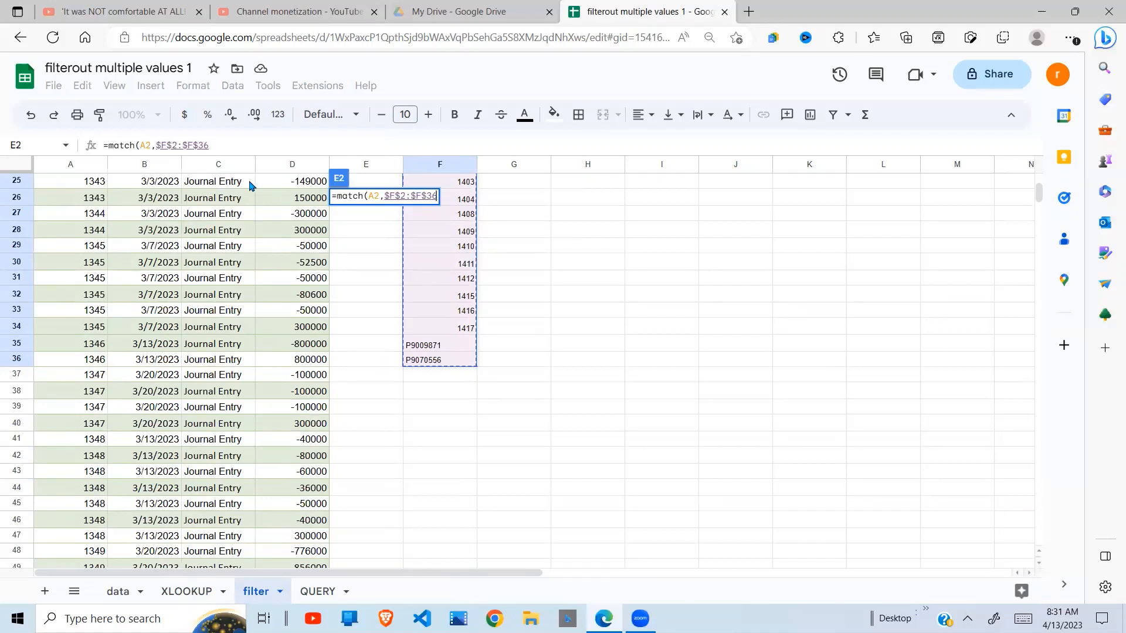
{"action": "left_click", "coordinate": [235, 150]}
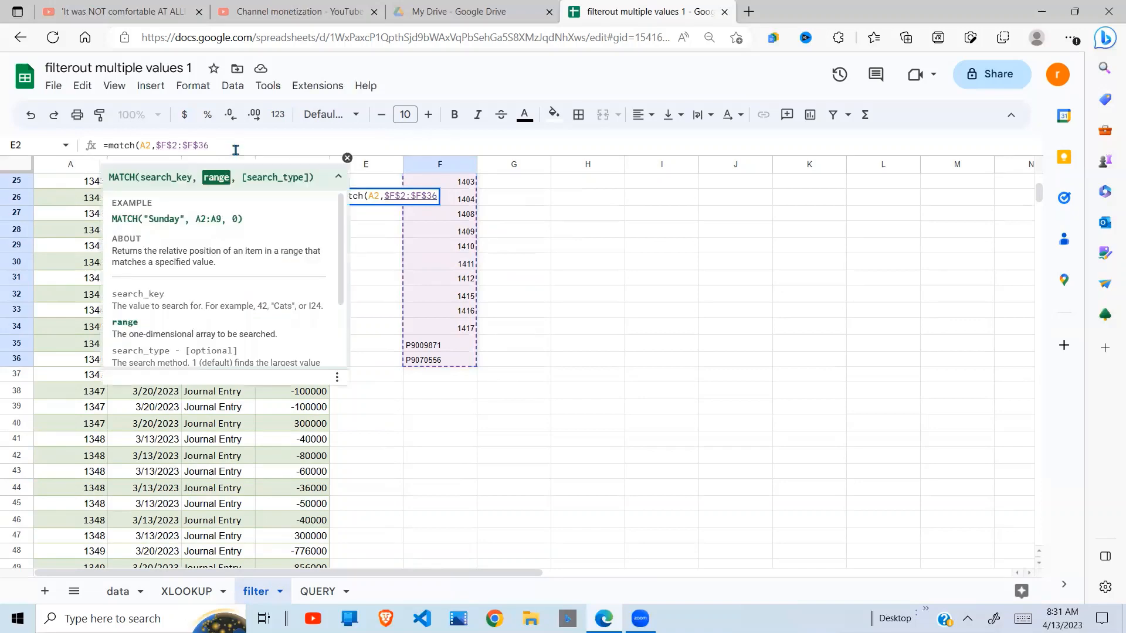
{"action": "type", "text": ",0"}
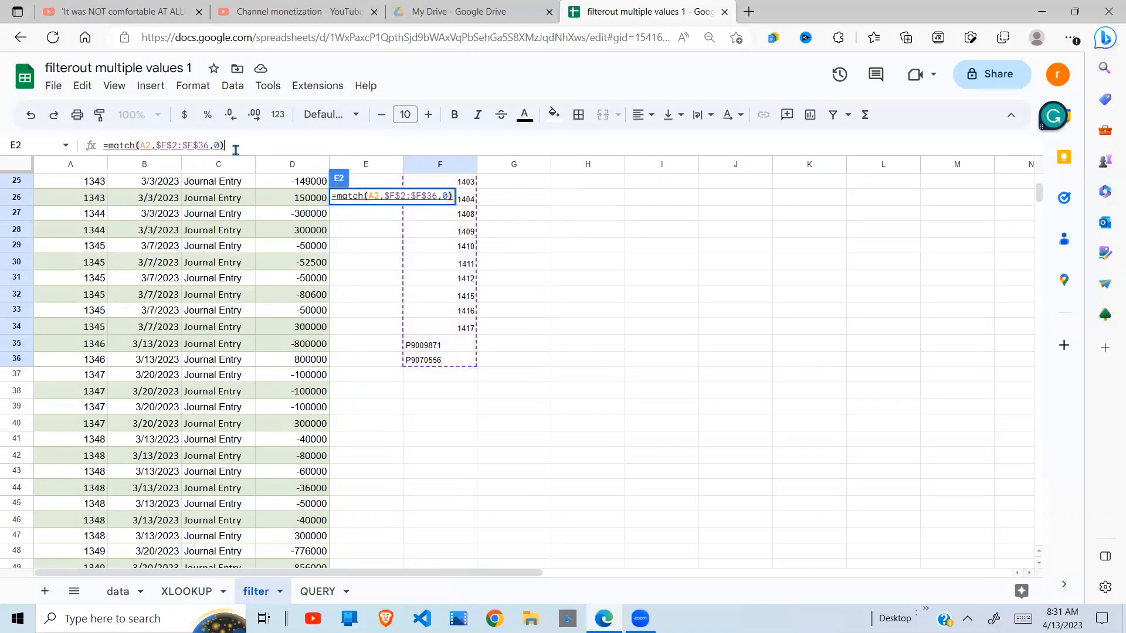
{"action": "key", "text": "Return"}
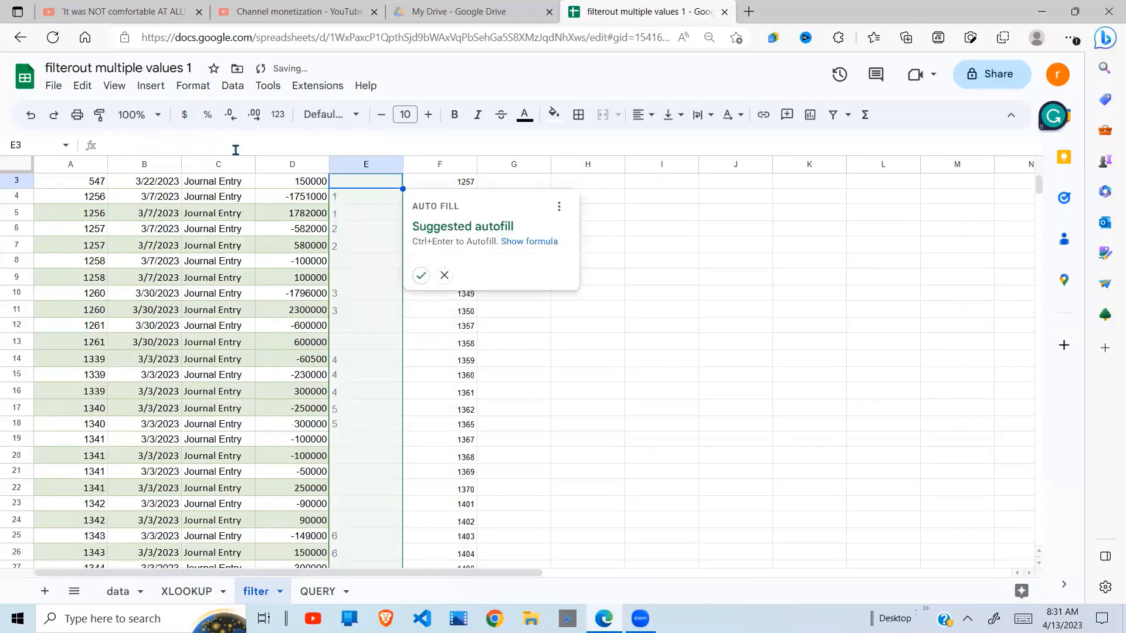
Accept the suggested autofill to extend the MATCH formula down column E from E3.
{"action": "left_click", "coordinate": [420, 276]}
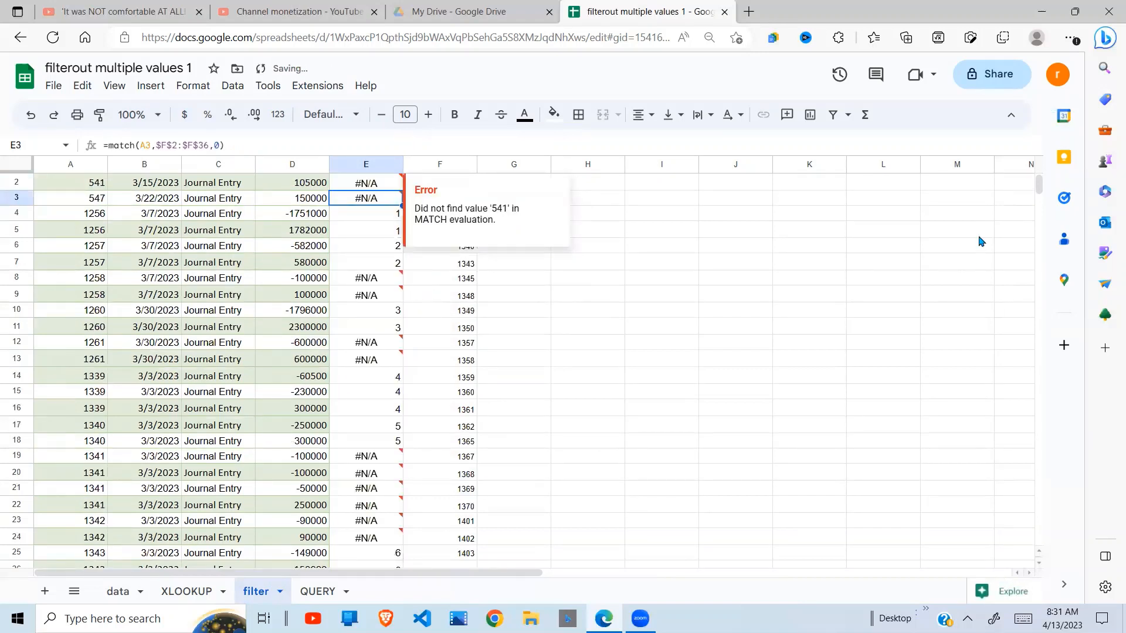
{"action": "left_click_drag", "start_coordinate": [1041, 194], "coordinate": [1042, 170]}
{"action": "left_click", "coordinate": [562, 300]}
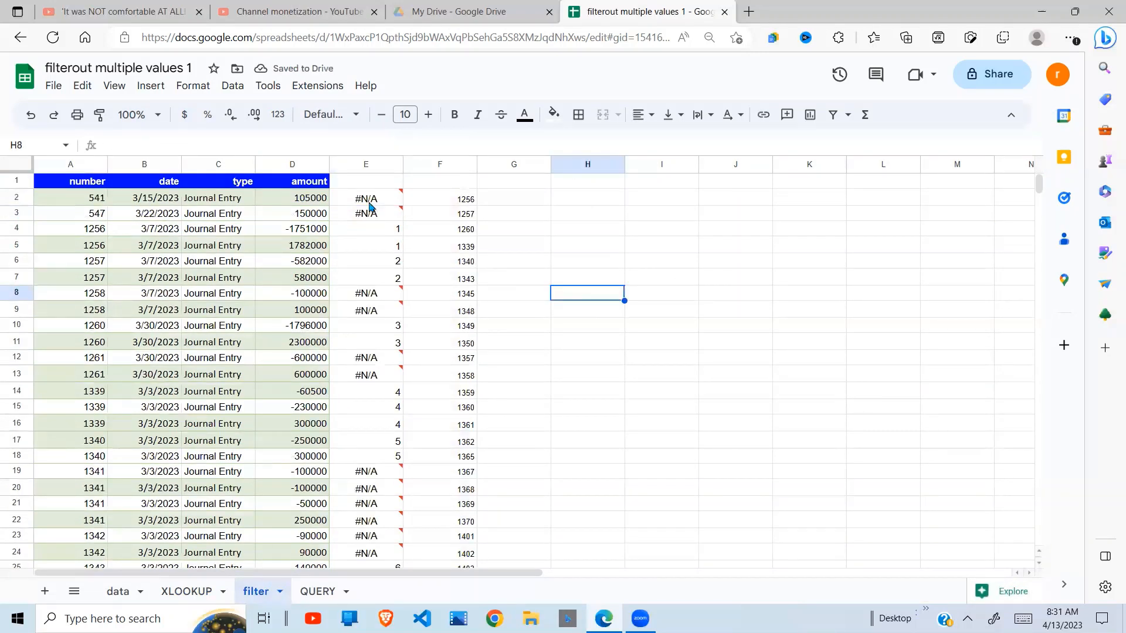
Check the MATCH result in E2 against the numbers in column A and the list in column F.
{"action": "left_click", "coordinate": [319, 183]}
{"action": "left_click", "coordinate": [101, 214]}
{"action": "left_click", "coordinate": [381, 203]}
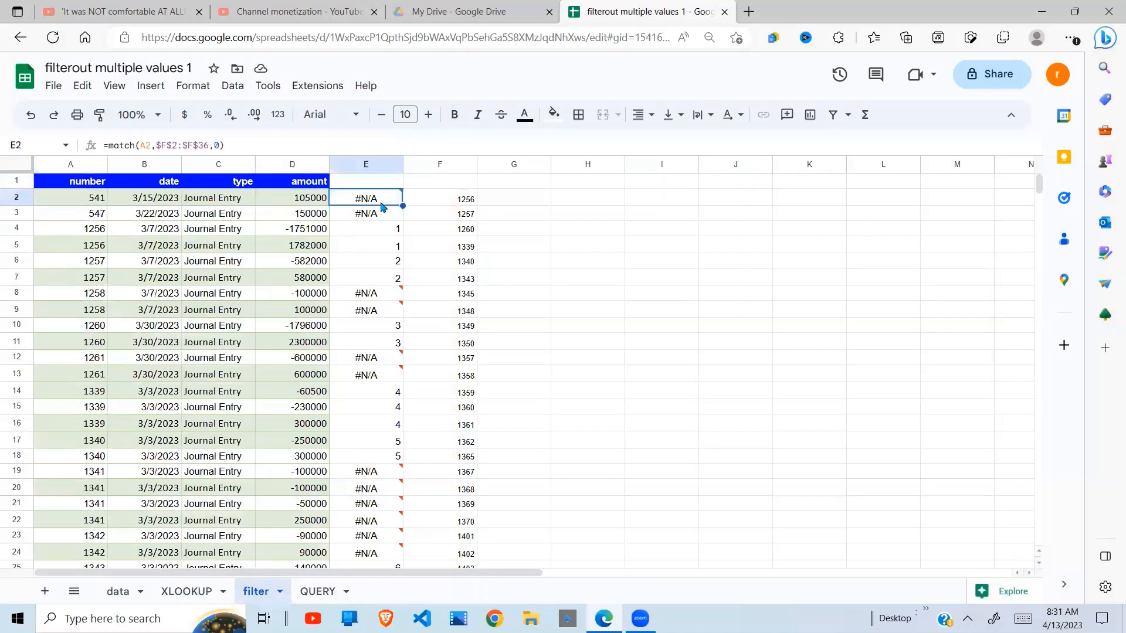
{"action": "left_click", "coordinate": [465, 197]}
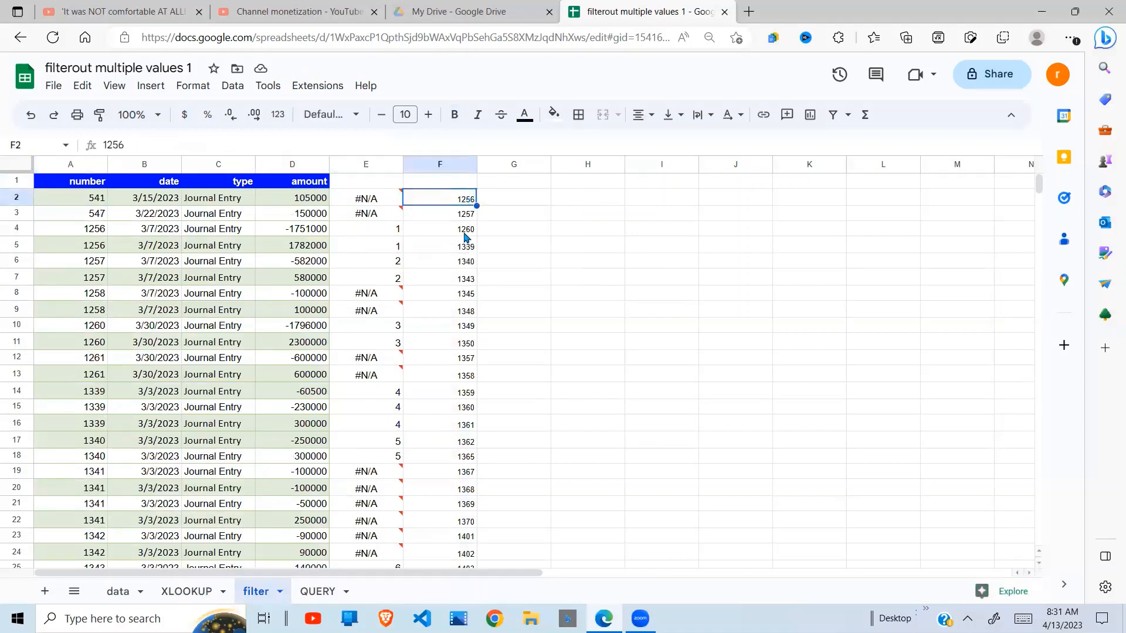
Trace the MATCH results in E4 and E5 for number 1256 back to its position in the column F list.
{"action": "left_click", "coordinate": [371, 243]}
{"action": "left_click", "coordinate": [370, 235]}
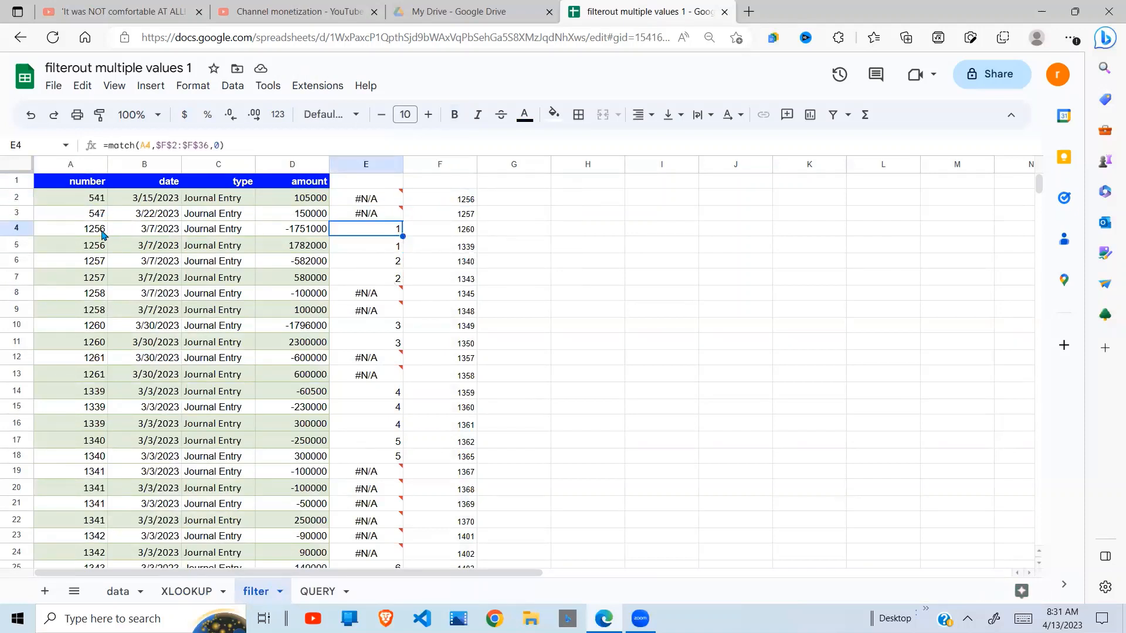
{"action": "left_click", "coordinate": [103, 234]}
{"action": "left_click", "coordinate": [385, 234]}
{"action": "left_click", "coordinate": [466, 200]}
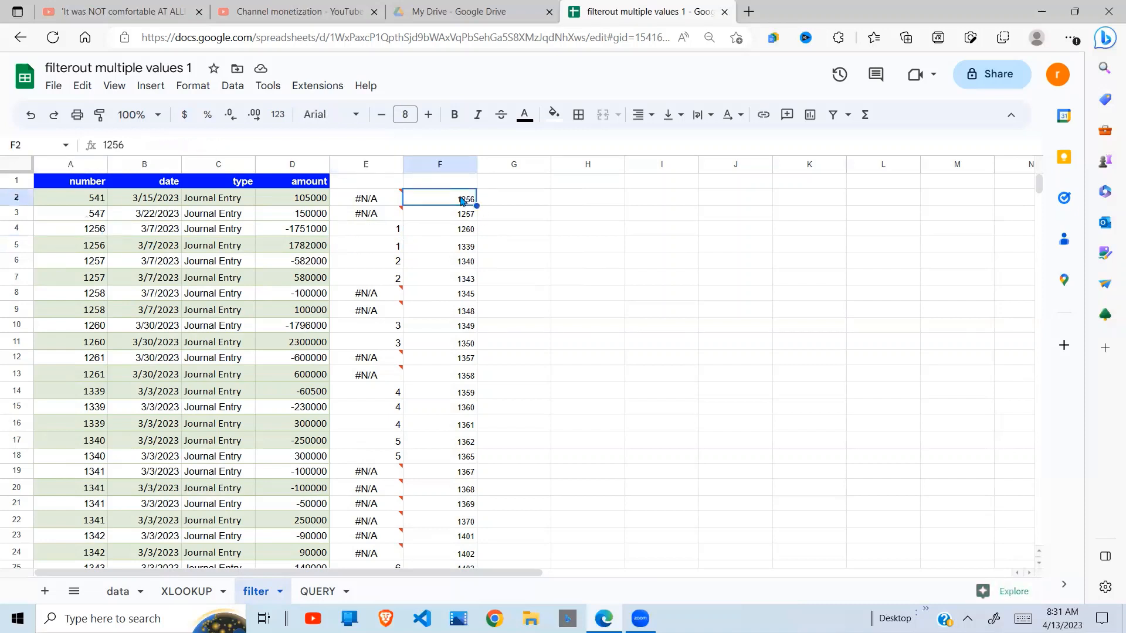
{"action": "left_click", "coordinate": [85, 249]}
{"action": "left_click", "coordinate": [388, 246]}
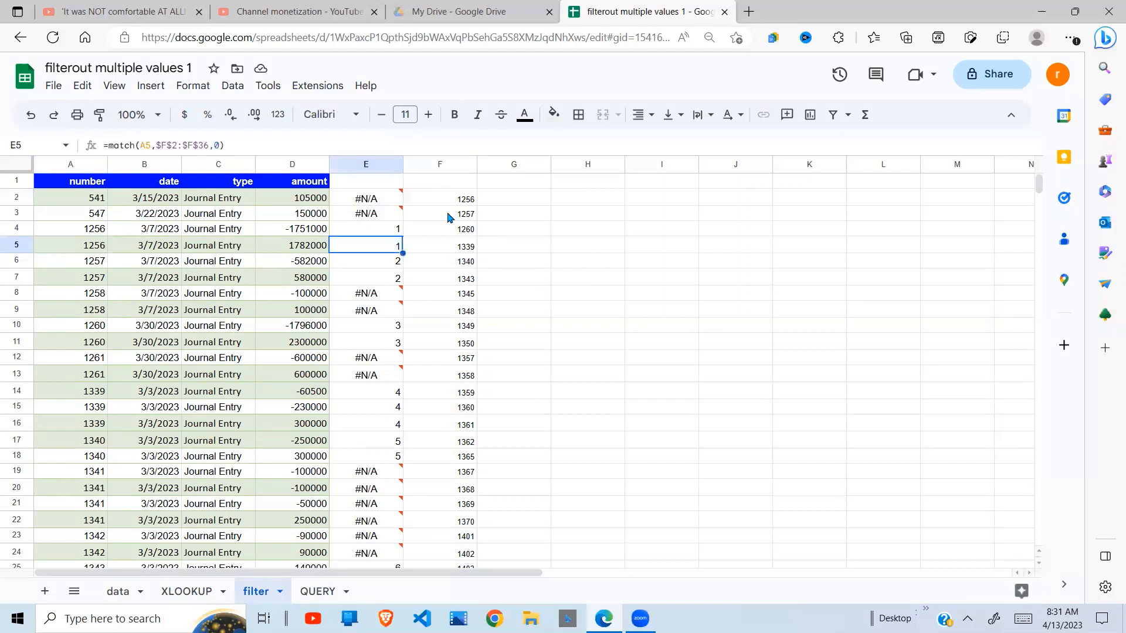
{"action": "left_click", "coordinate": [466, 200]}
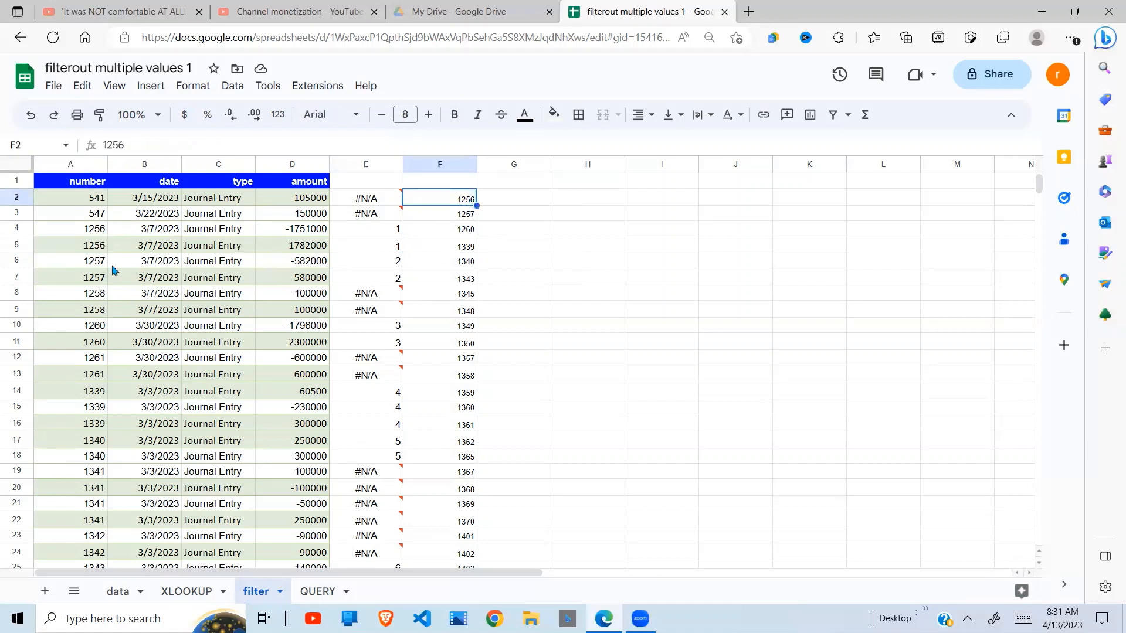
Trace the MATCH results in E6:E7 for number 1257 to F3, and recheck the result in E2.
{"action": "left_click", "coordinate": [95, 265]}
{"action": "left_click_drag", "start_coordinate": [392, 230], "coordinate": [386, 284]}
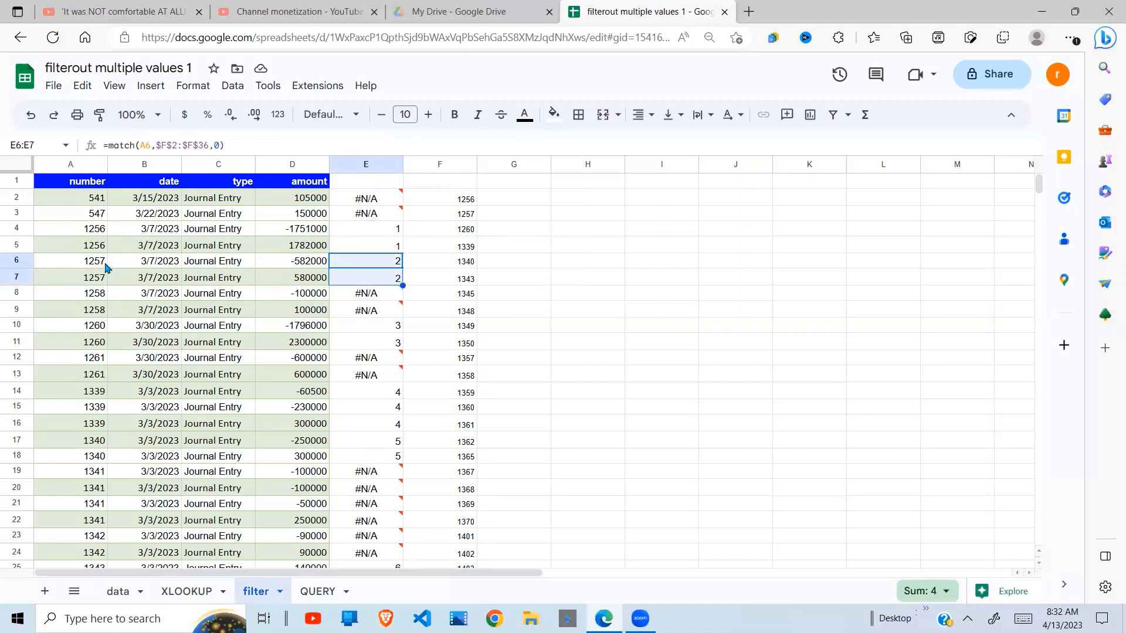
{"action": "left_click", "coordinate": [473, 216]}
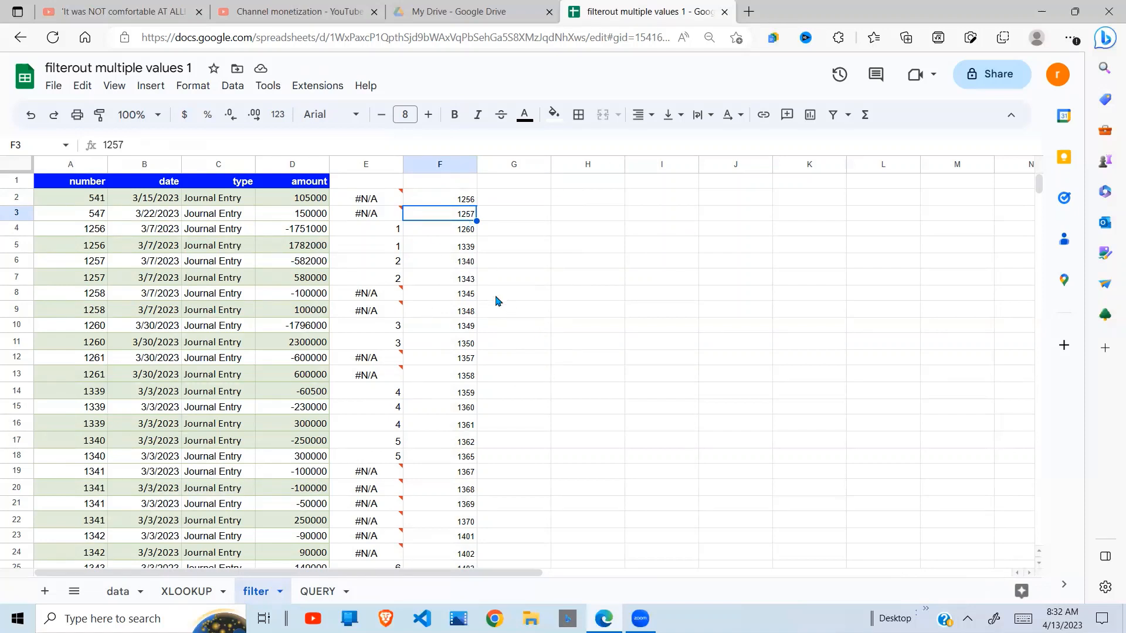
{"action": "left_click", "coordinate": [373, 201]}
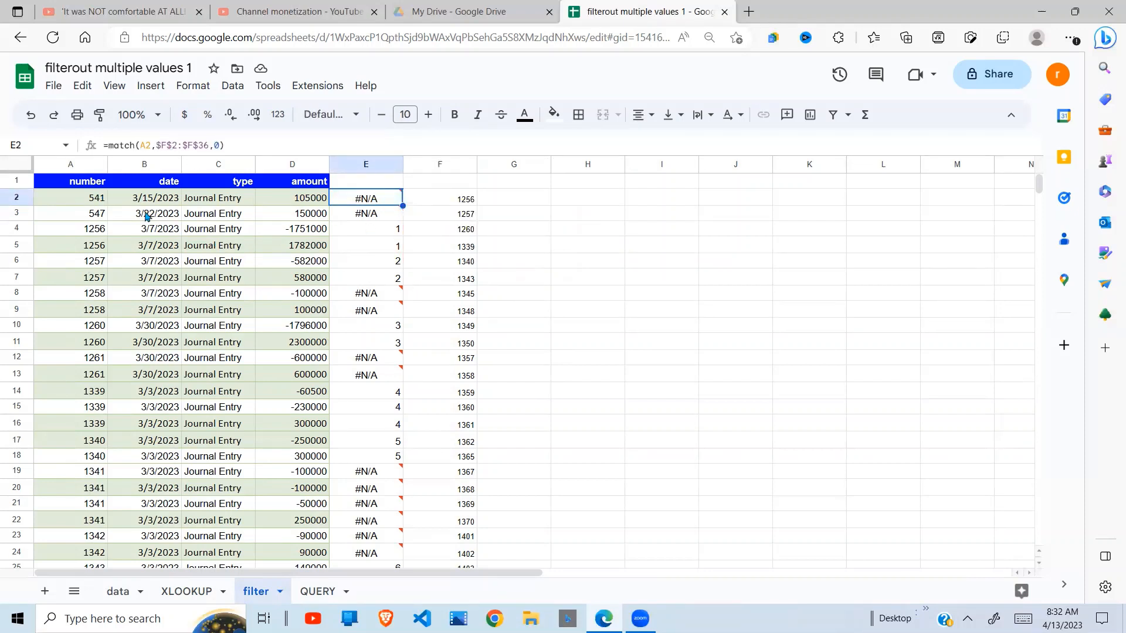
{"action": "left_click", "coordinate": [600, 217]}
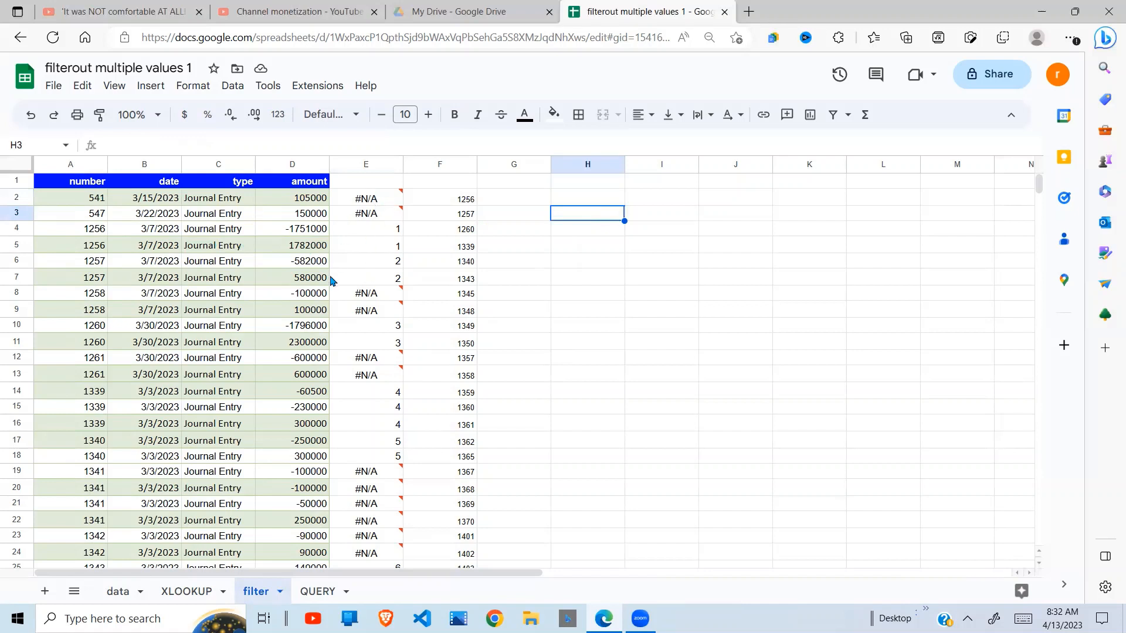
Wrap E2's MATCH formula in ISNUMBER so it reads =isnumber(match(A2,$F$2:$F$36,0)).
{"action": "left_click", "coordinate": [385, 183]}
{"action": "left_click", "coordinate": [375, 200]}
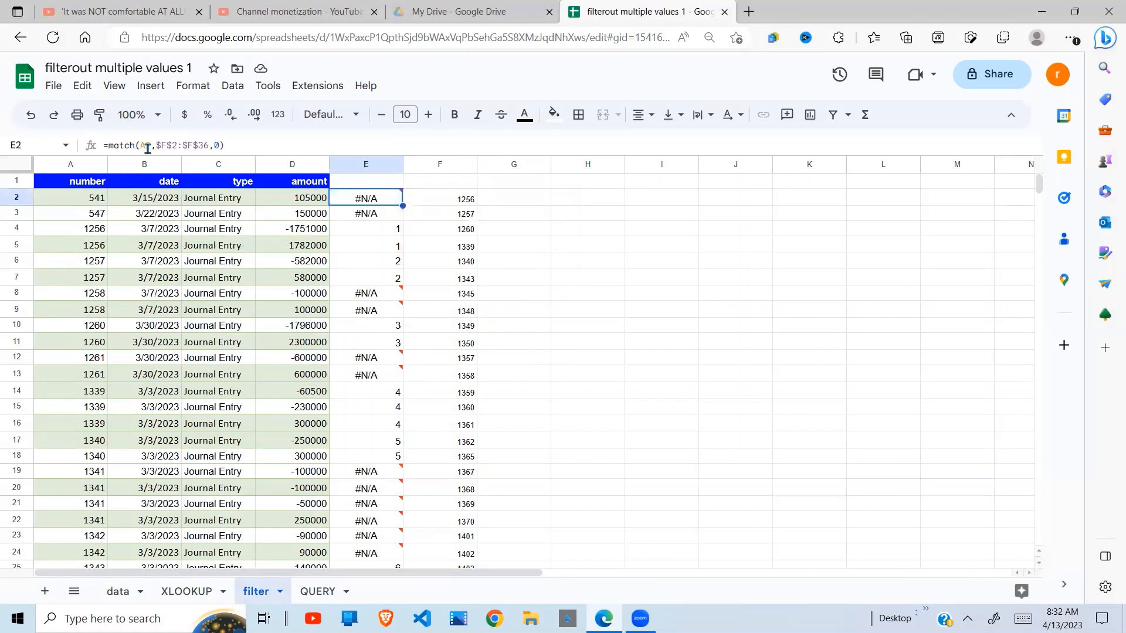
{"action": "left_click", "coordinate": [111, 148]}
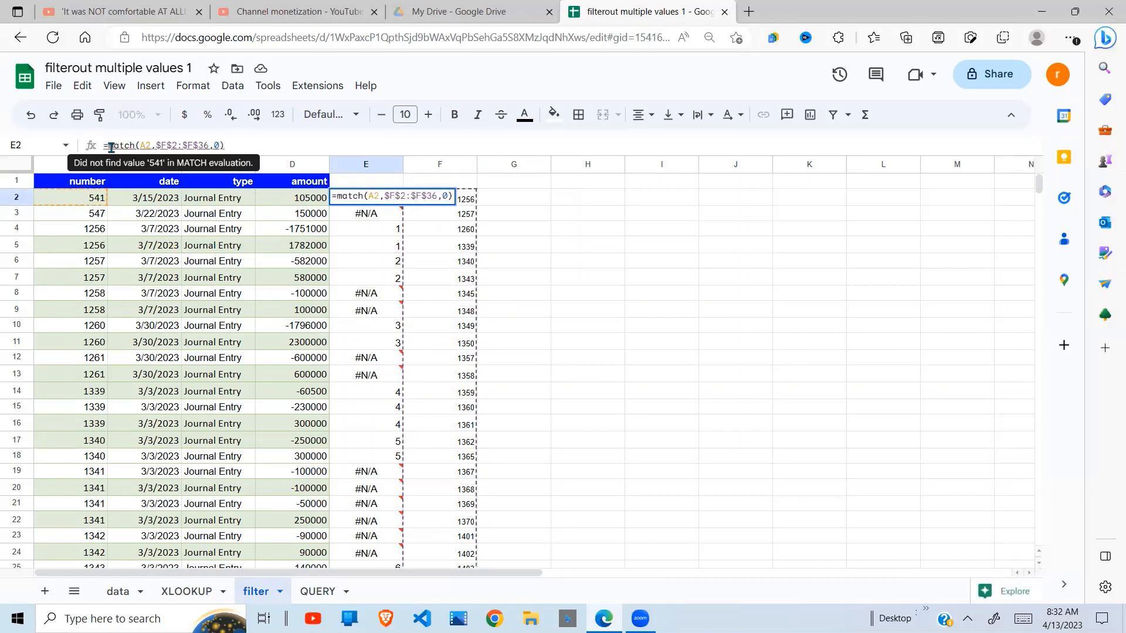
{"action": "type", "text": "isnumber"}
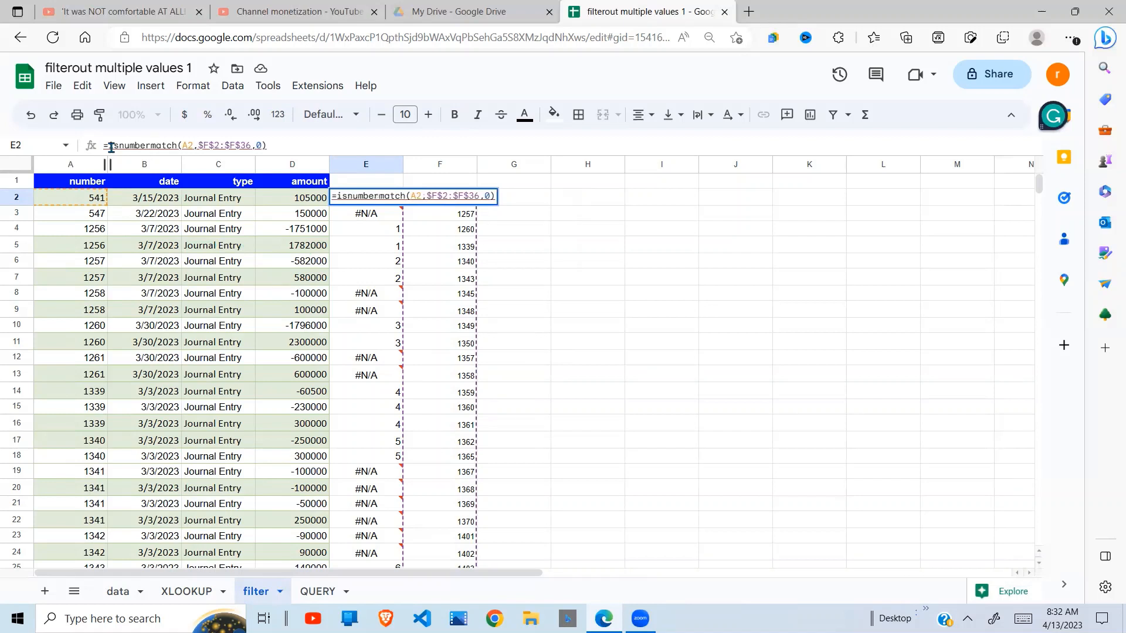
{"action": "type", "text": "("}
{"action": "left_click", "coordinate": [295, 151]}
{"action": "type", "text": ")"}
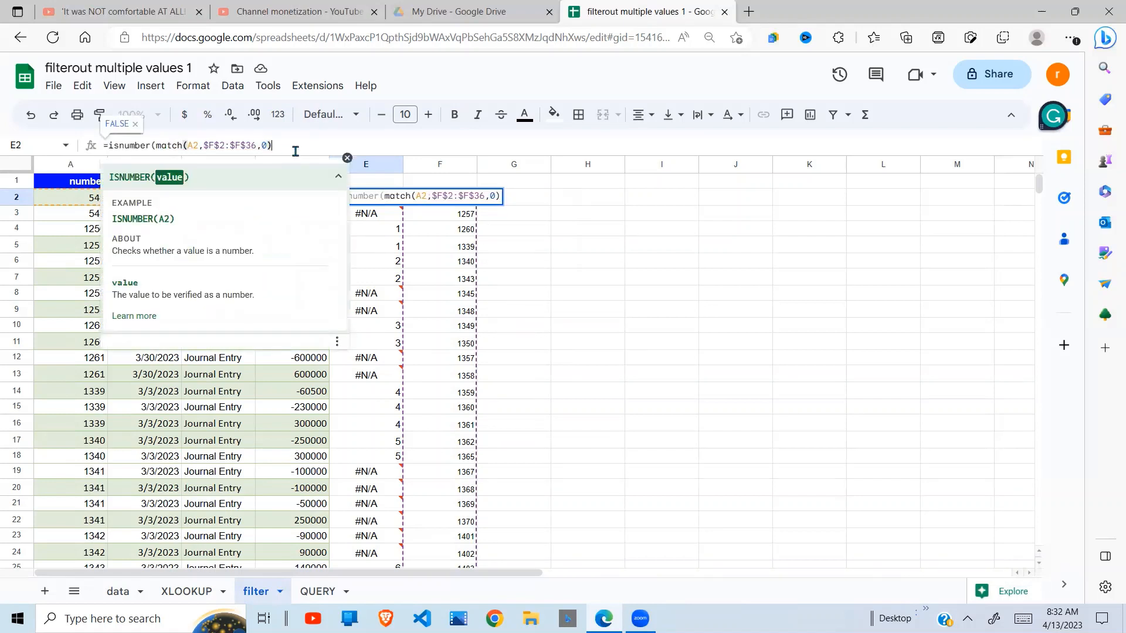
{"action": "type", "text": ")"}
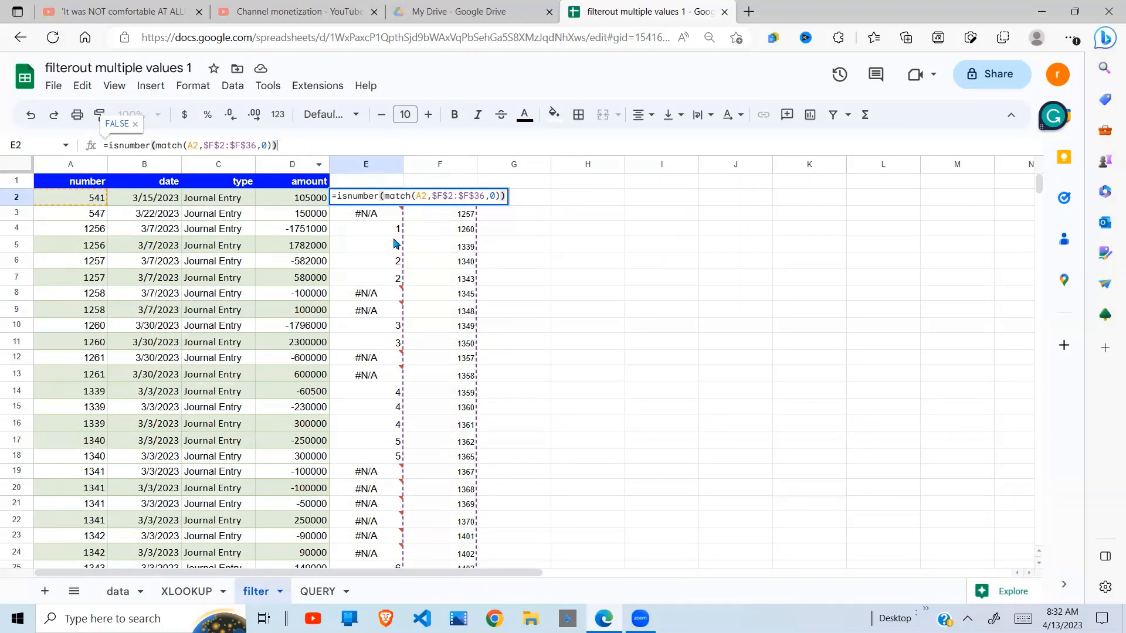
{"action": "mouse_move", "coordinate": [378, 224]}
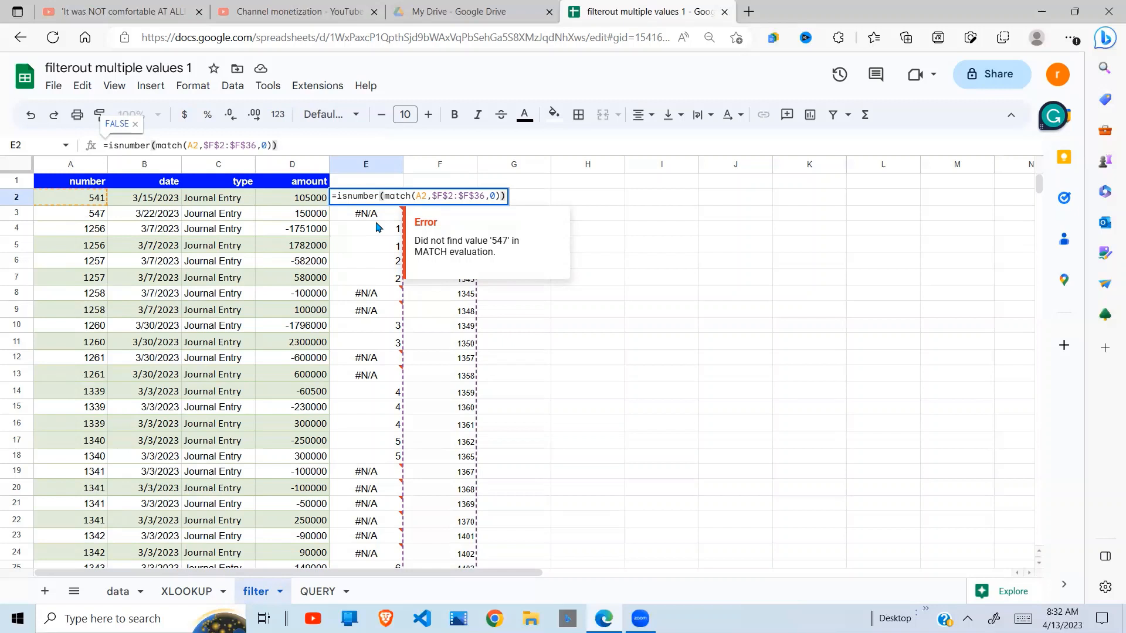
{"action": "key", "text": "Return"}
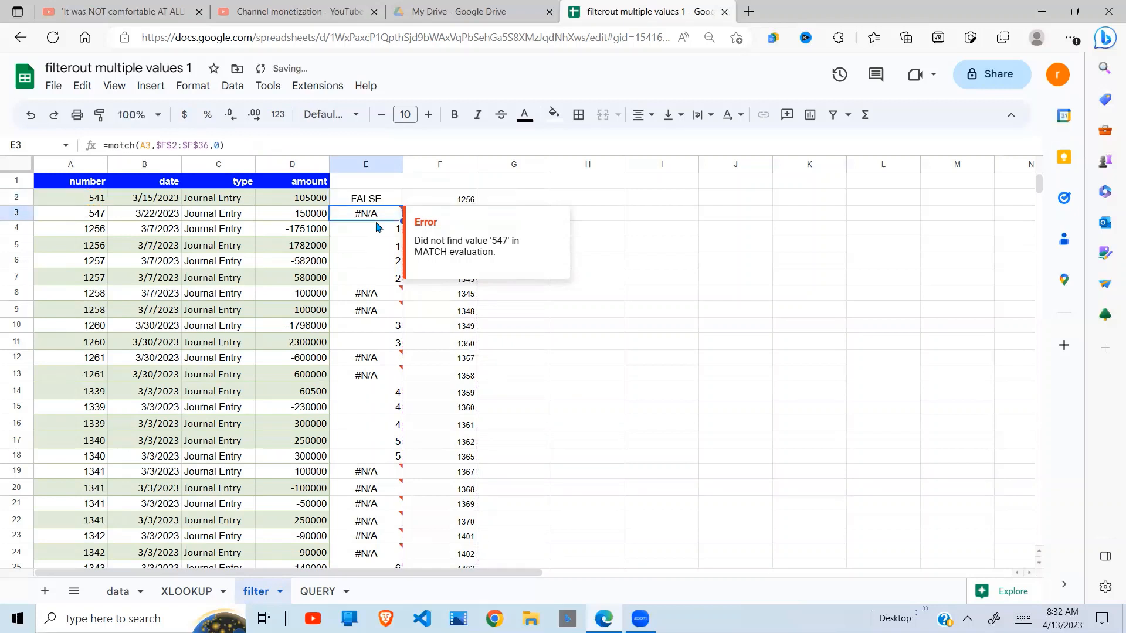
{"action": "left_click", "coordinate": [386, 200]}
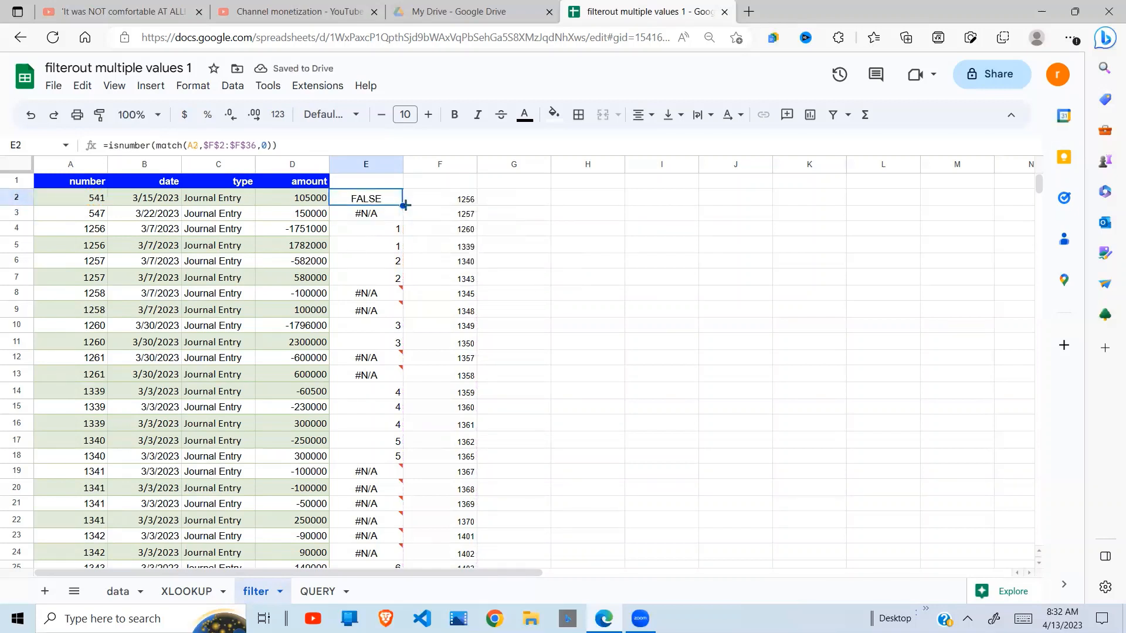
Copy the ISNUMBER/MATCH formula from E2 down column E through E124.
{"action": "left_click_drag", "start_coordinate": [403, 207], "coordinate": [463, 271]}
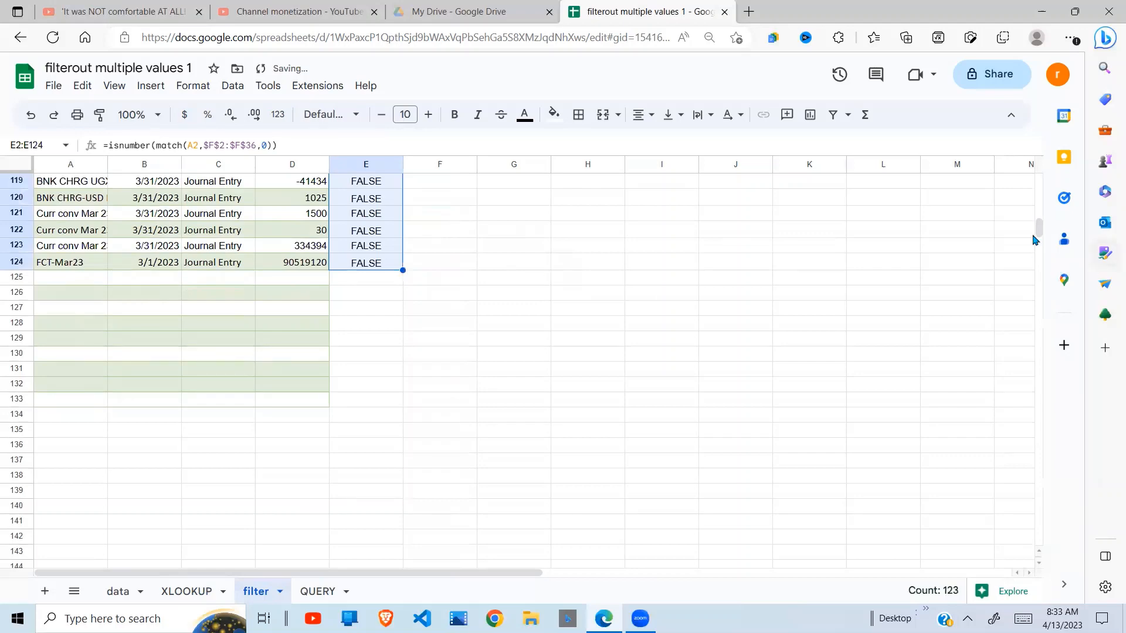
{"action": "left_click_drag", "start_coordinate": [1037, 232], "coordinate": [1043, 172]}
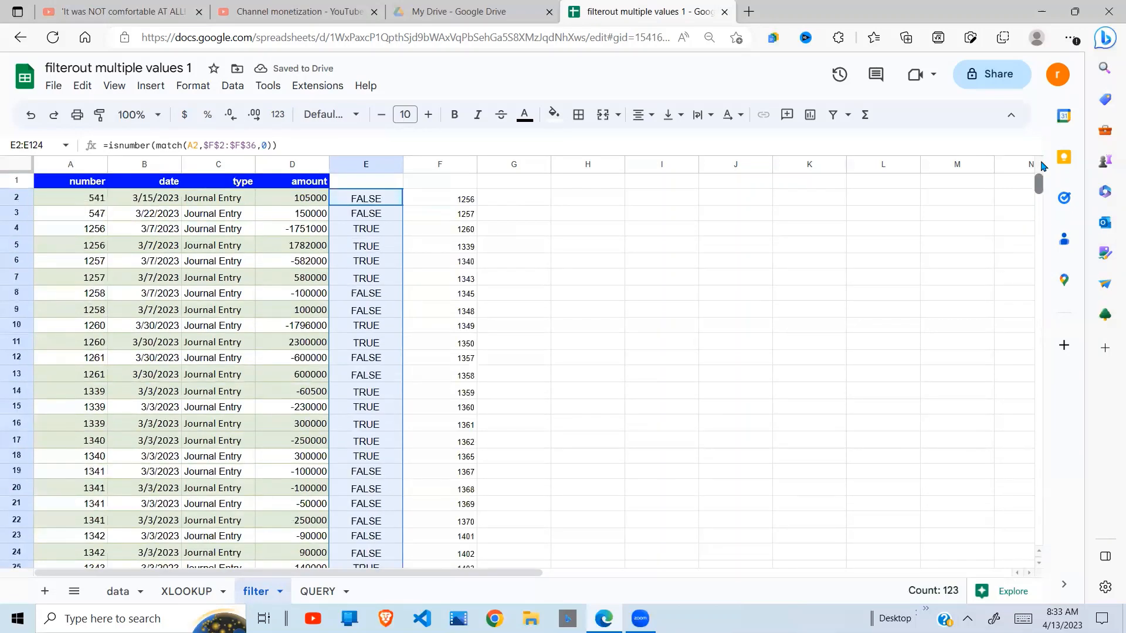
Enter =filter(A2:D124,E2:E124) in H2 to extract the rows flagged TRUE in column E.
{"action": "left_click", "coordinate": [581, 200]}
{"action": "type", "text": "=f"}
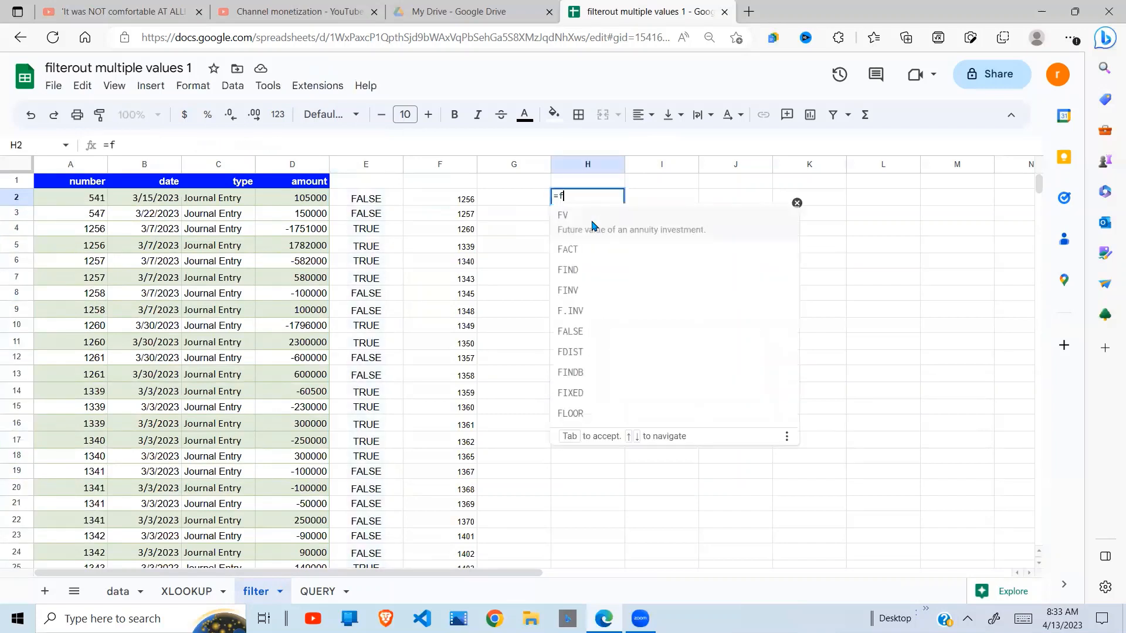
{"action": "type", "text": "ilter("}
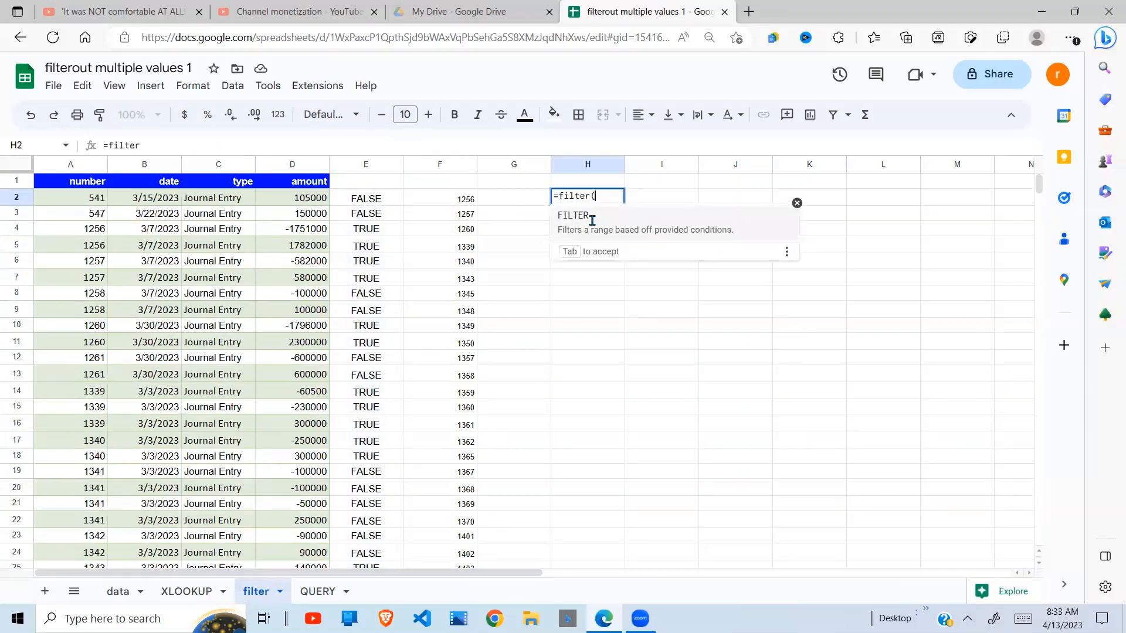
{"action": "left_click_drag", "start_coordinate": [99, 204], "coordinate": [309, 295]}
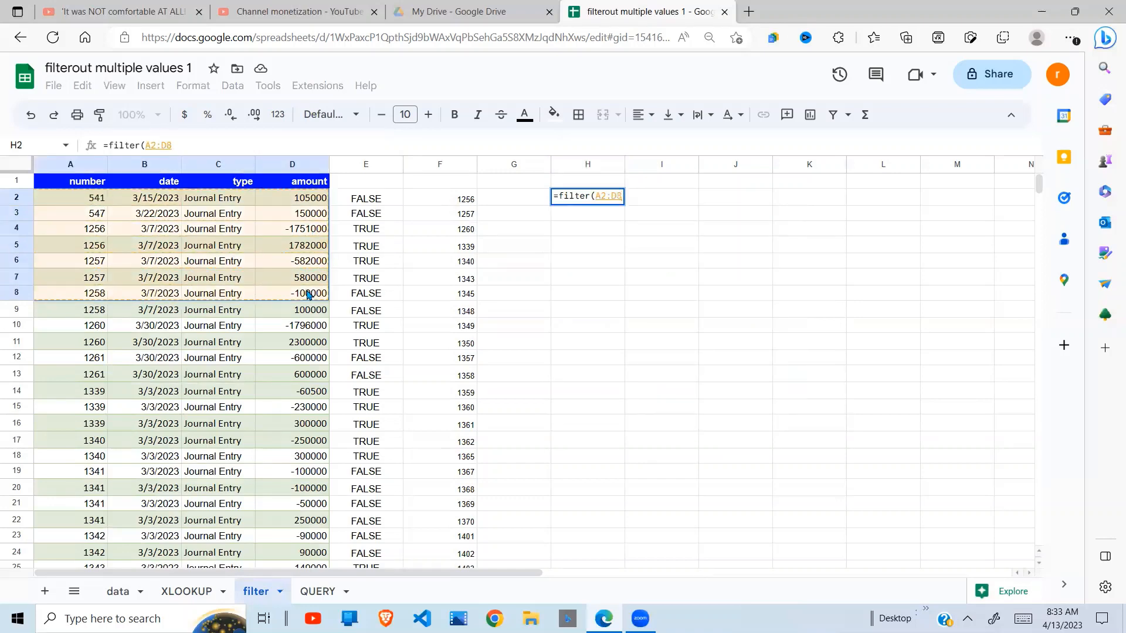
{"action": "key", "text": "ctrl+shift+Down"}
{"action": "type", "text": ","}
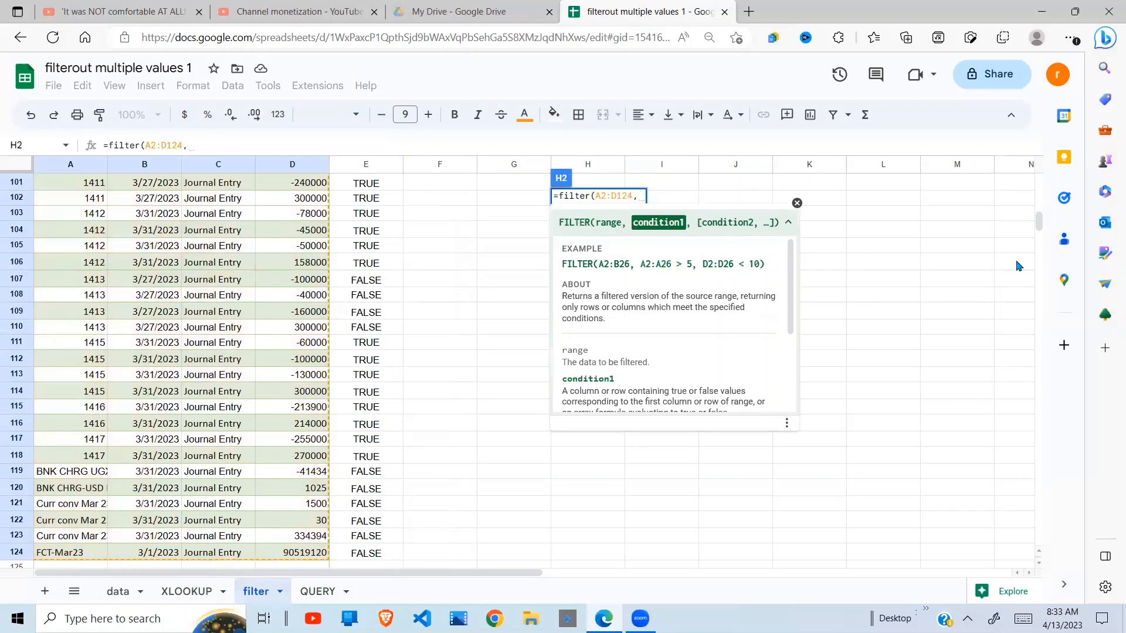
{"action": "left_click_drag", "start_coordinate": [1038, 223], "coordinate": [1042, 184]}
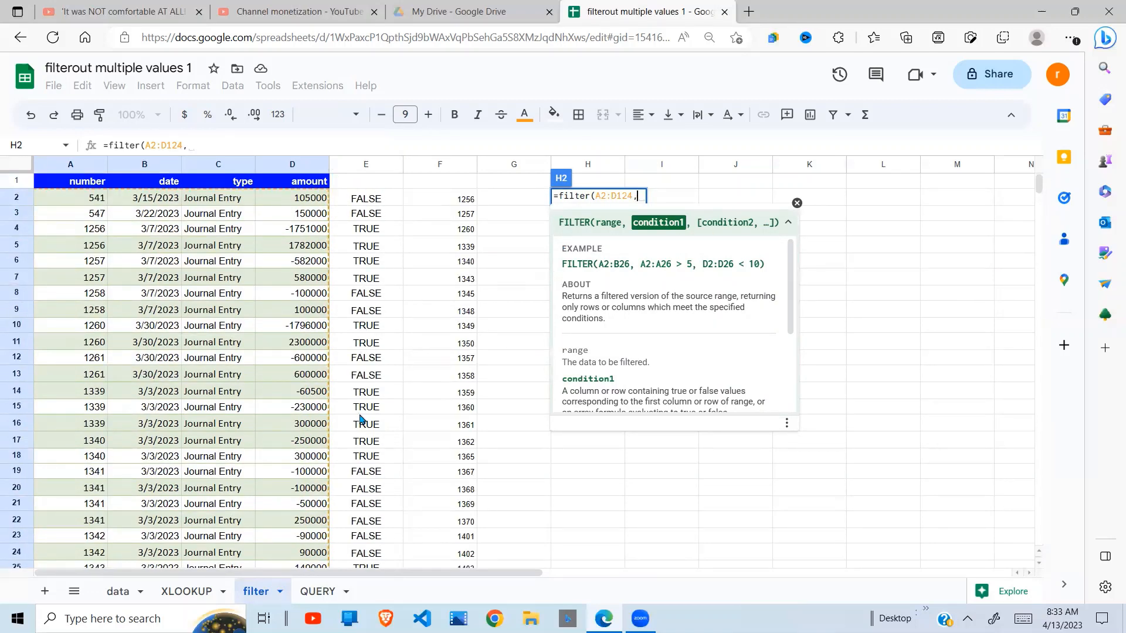
{"action": "left_click_drag", "start_coordinate": [377, 203], "coordinate": [377, 529]}
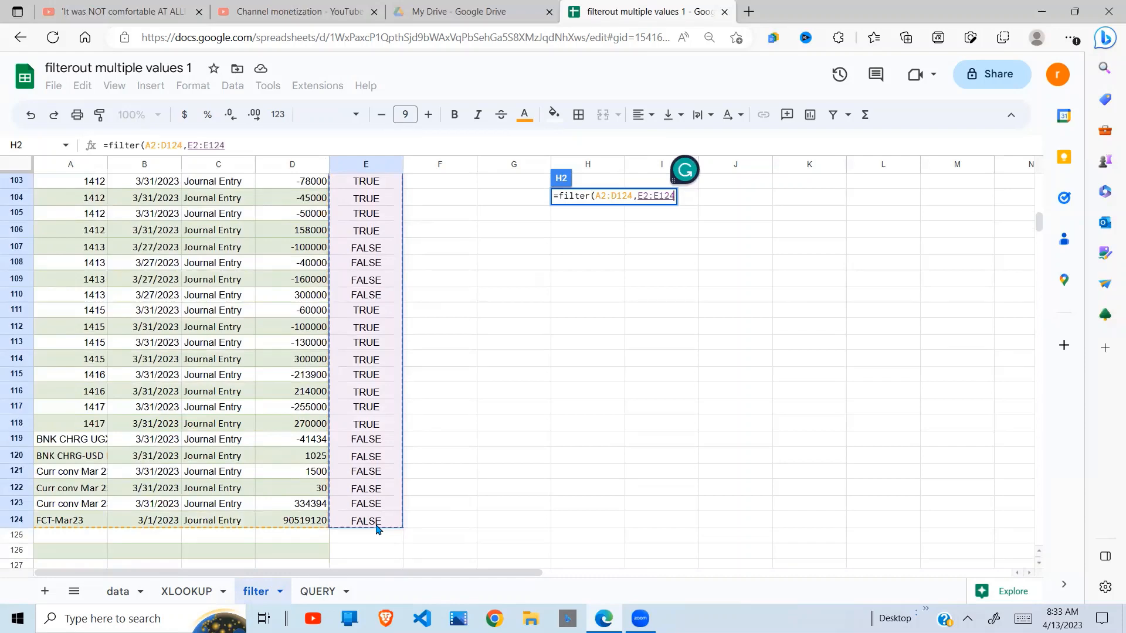
{"action": "left_click_drag", "start_coordinate": [377, 528], "coordinate": [377, 527]}
{"action": "key", "text": "Return"}
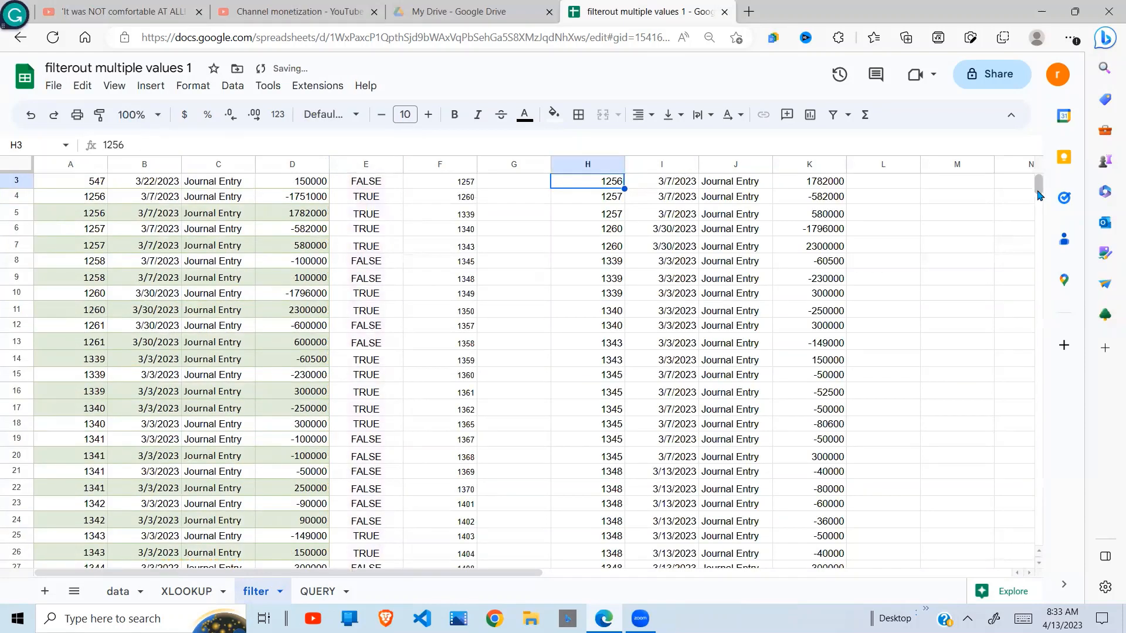
Review the extracted rows in columns H to K and the FILTER formula in H2.
{"action": "scroll", "coordinate": [1038, 187], "scroll_direction": "up", "scroll_amount": 1}
{"action": "left_click", "coordinate": [689, 297]}
{"action": "left_click", "coordinate": [632, 330]}
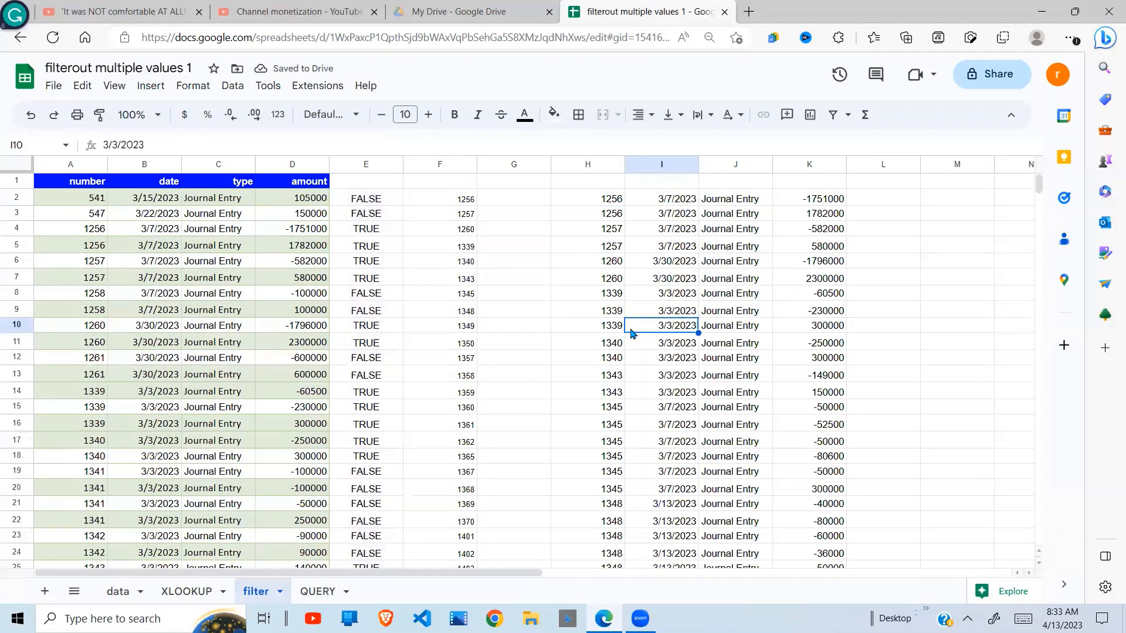
{"action": "left_click", "coordinate": [617, 203]}
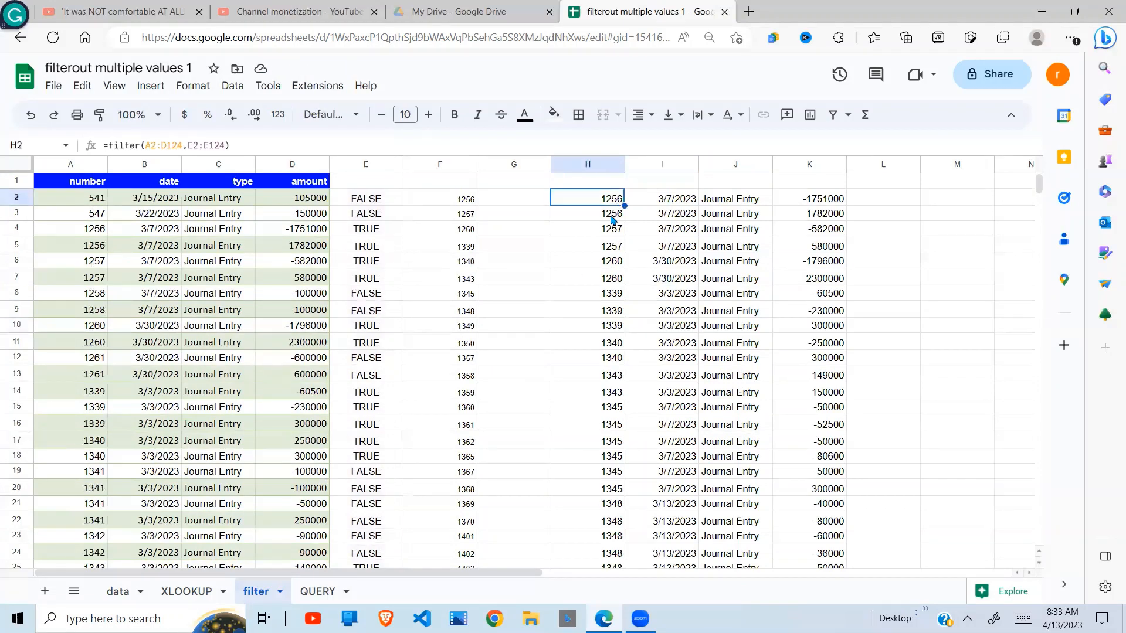
Compare the source rows for number 1256 in rows 4 and 5 with the first rows of the FILTER output.
{"action": "left_click", "coordinate": [473, 202]}
{"action": "left_click", "coordinate": [114, 234]}
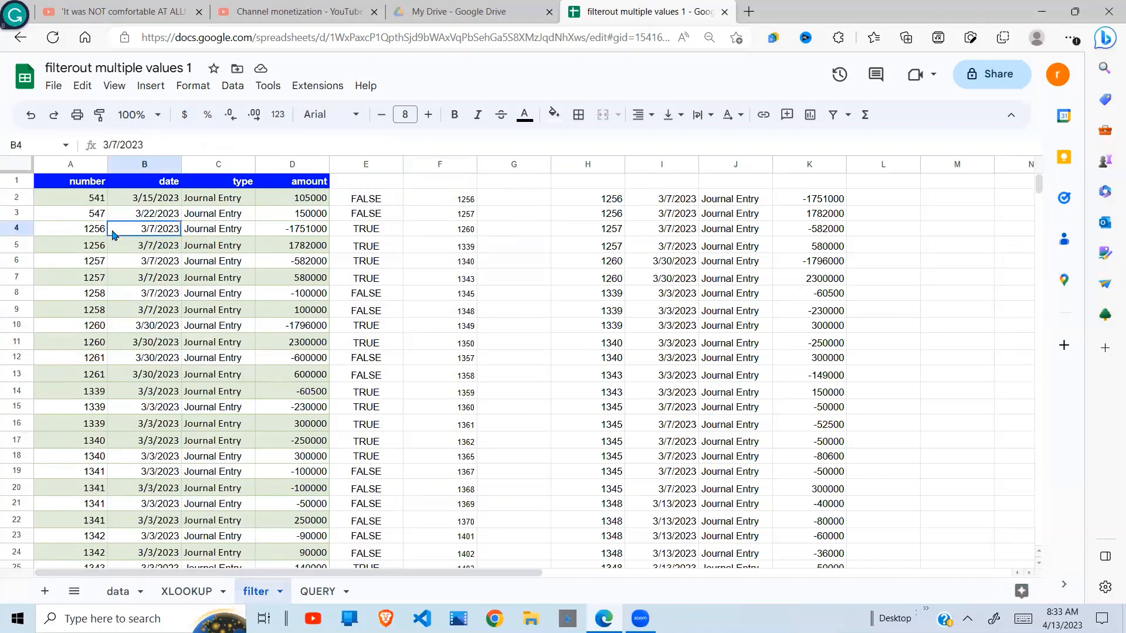
{"action": "left_click_drag", "start_coordinate": [201, 248], "coordinate": [322, 244]}
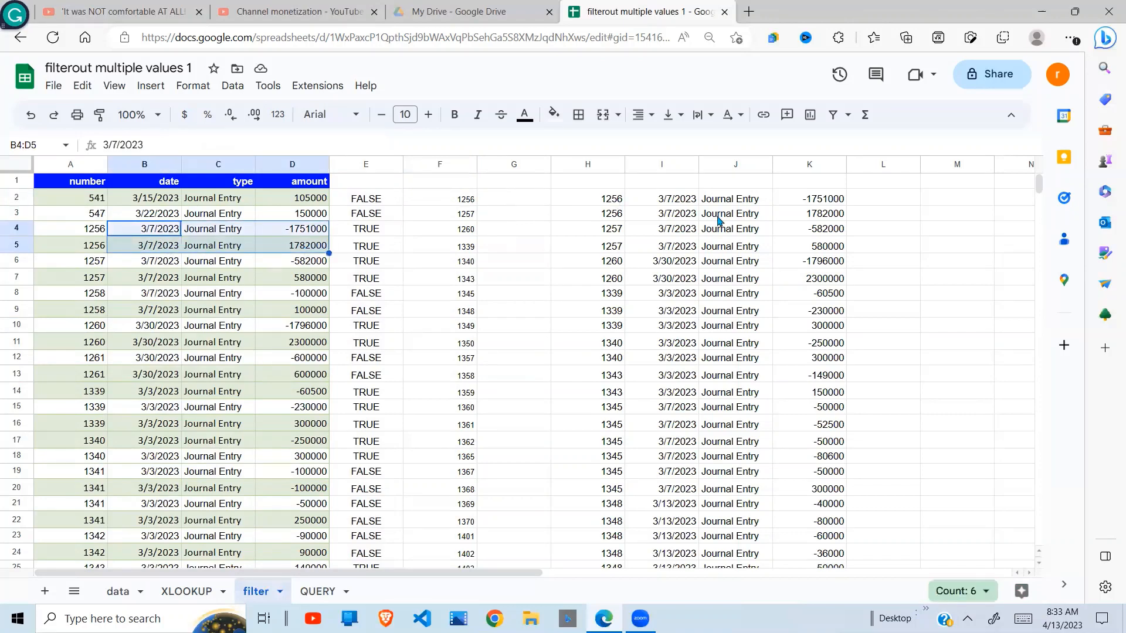
{"action": "left_click_drag", "start_coordinate": [587, 200], "coordinate": [792, 226]}
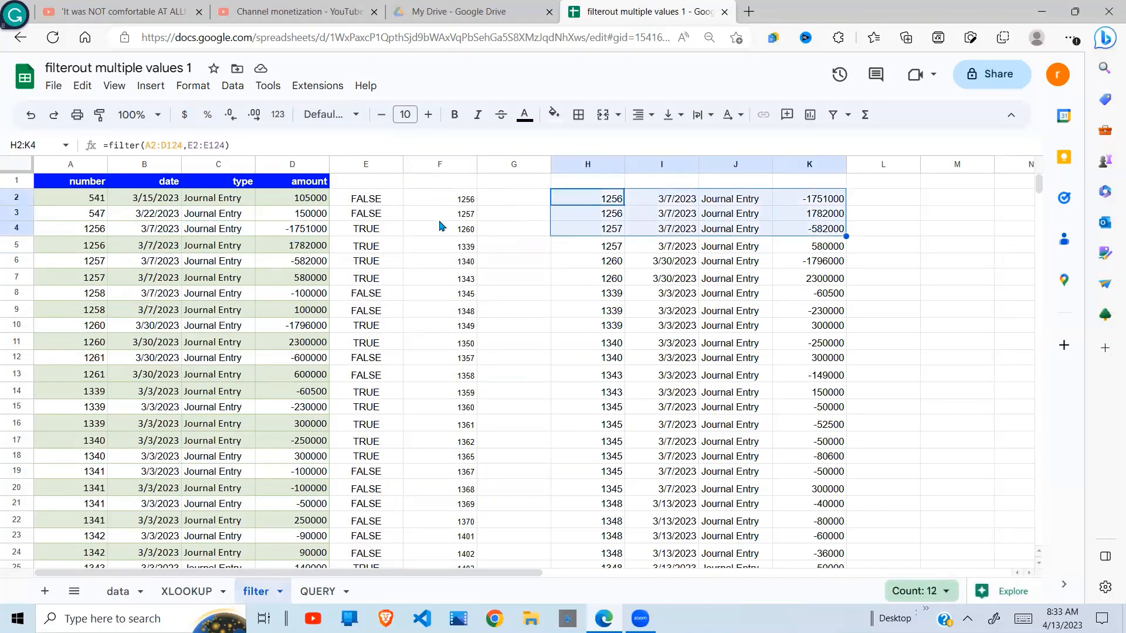
Compare the source rows for number 1257 in A6:D7 with the FILTER output in H4:K5.
{"action": "left_click", "coordinate": [471, 217]}
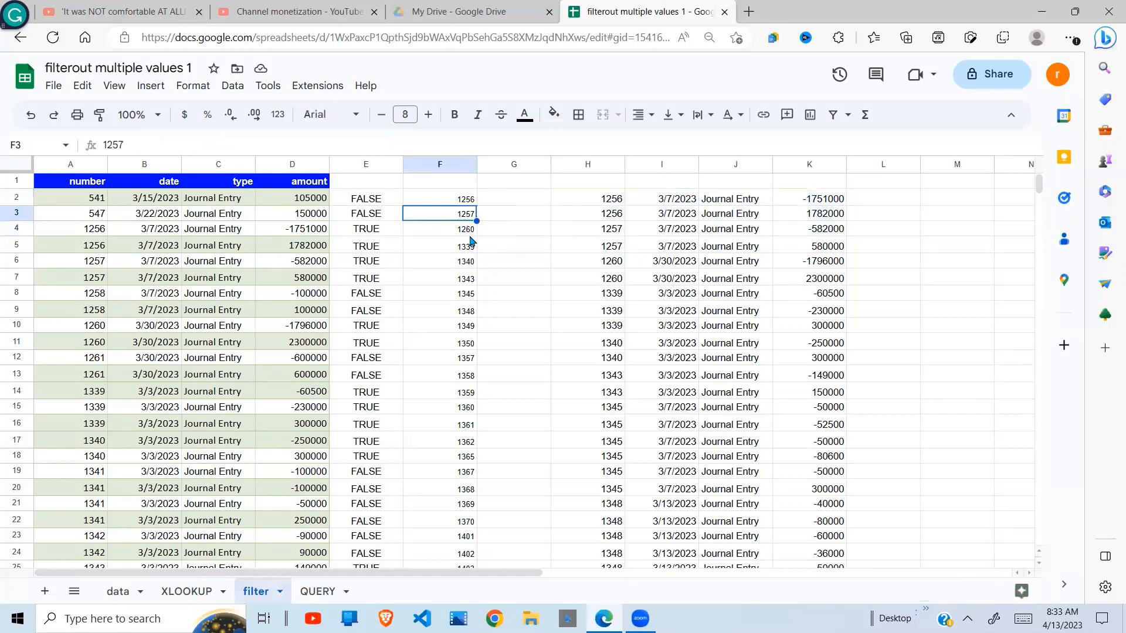
{"action": "left_click", "coordinate": [94, 261]}
{"action": "left_click_drag", "start_coordinate": [99, 267], "coordinate": [330, 287]}
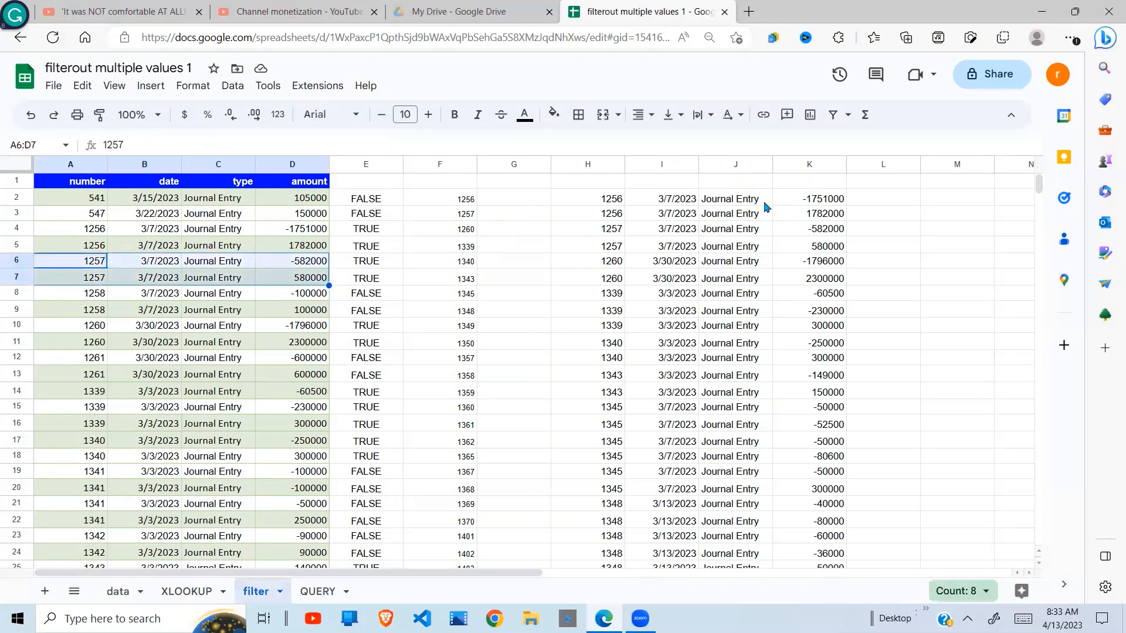
{"action": "left_click_drag", "start_coordinate": [617, 232], "coordinate": [843, 248]}
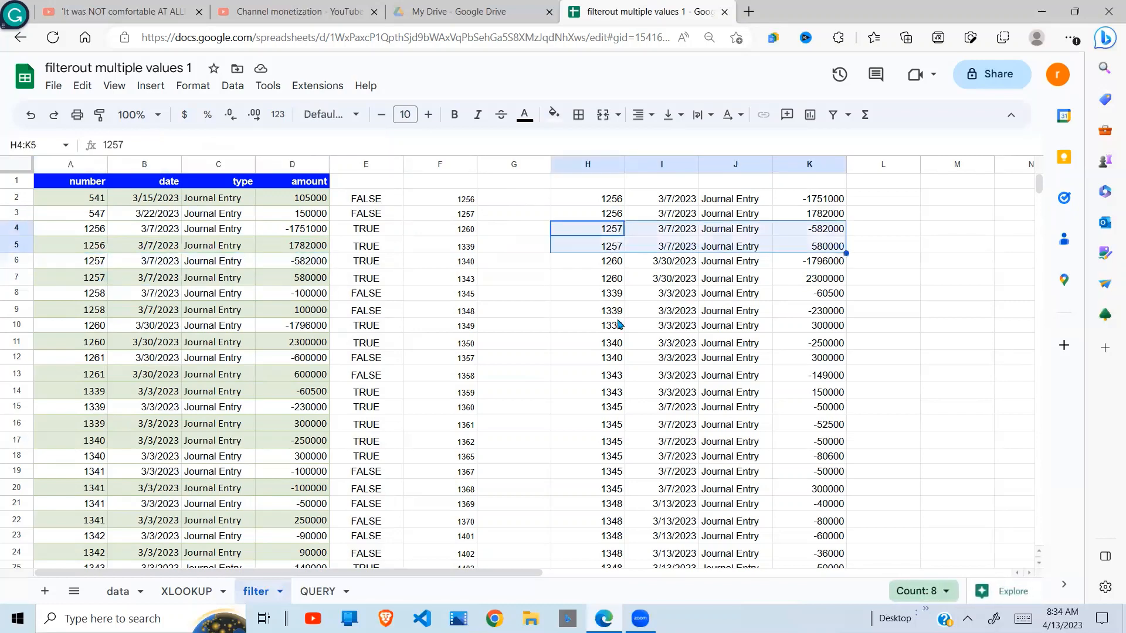
Inspect the FILTER formula in H2, the ISNUMBER formula in E12 and the number list in column F.
{"action": "left_click", "coordinate": [603, 330]}
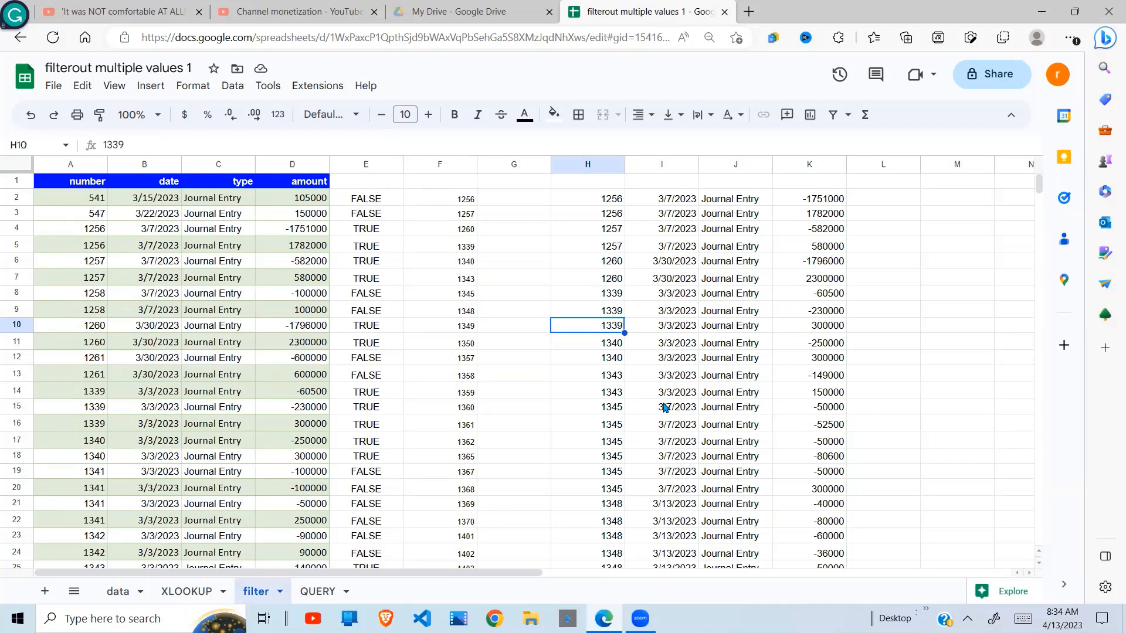
{"action": "left_click", "coordinate": [617, 202]}
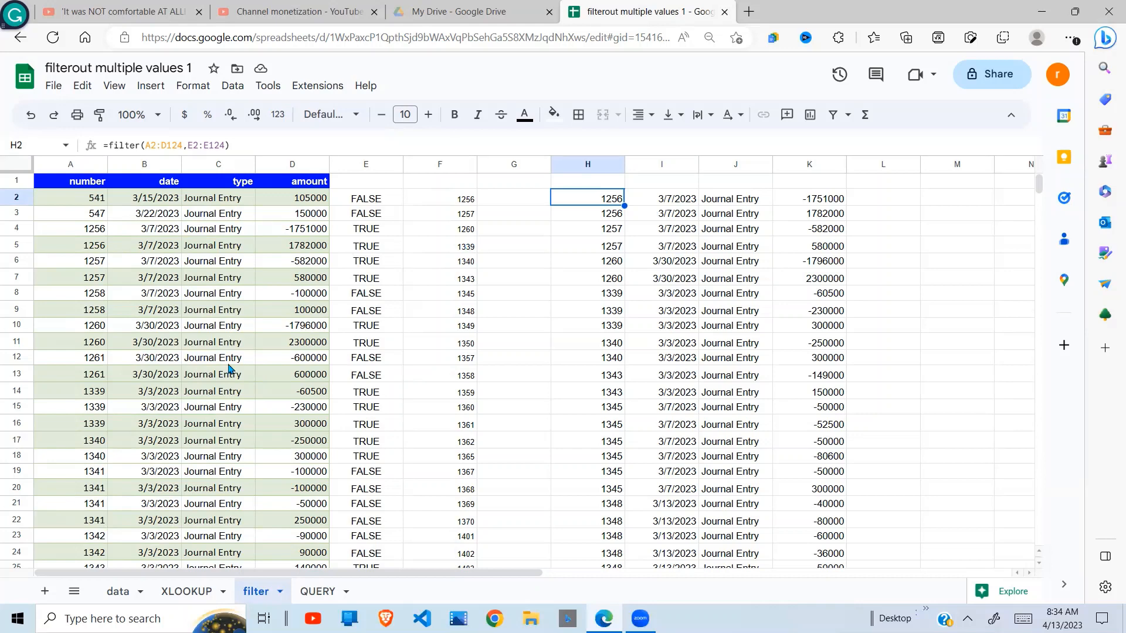
{"action": "left_click", "coordinate": [401, 359]}
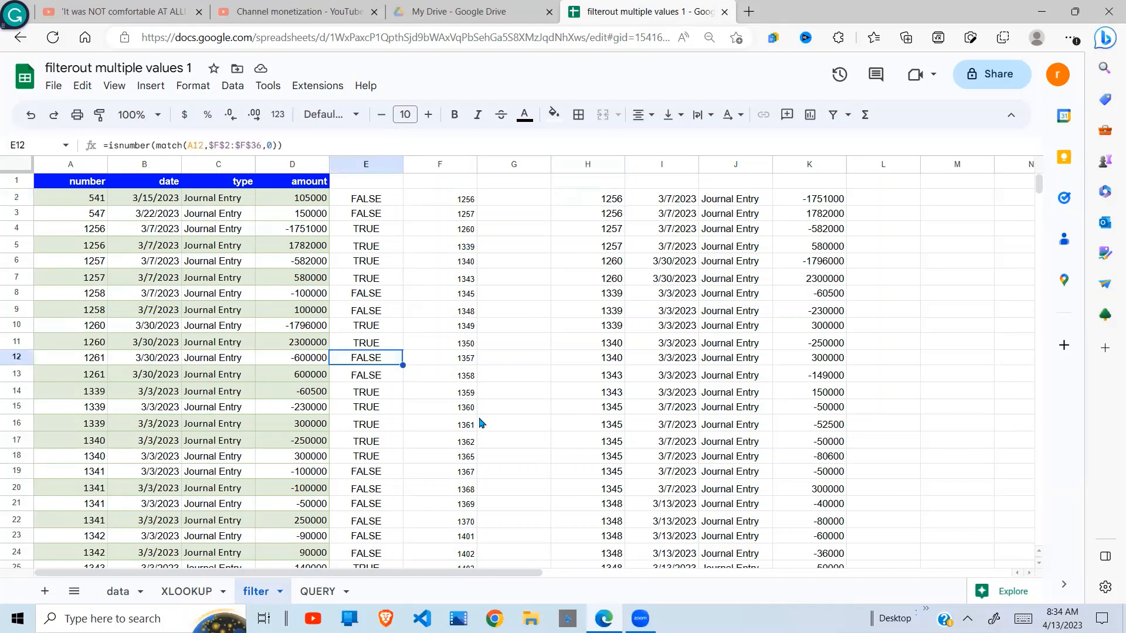
{"action": "left_click", "coordinate": [418, 461]}
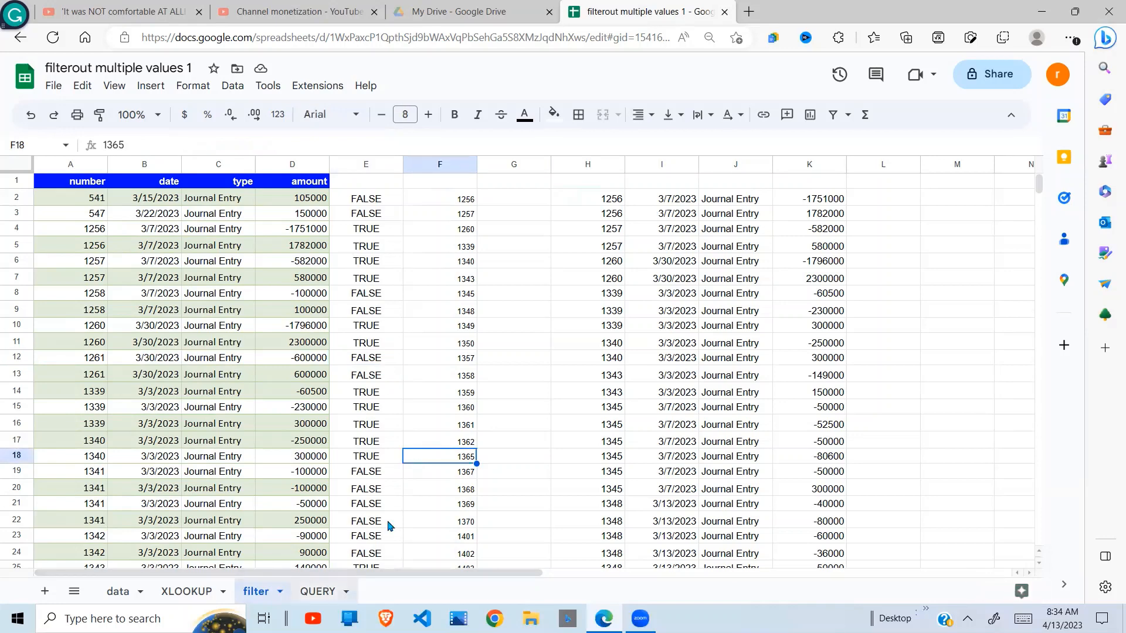
Switch to the QUERY sheet, clear the copy outline around A2:A36 and select cell C2.
{"action": "key", "text": "ctrl+shift+Page_Down"}
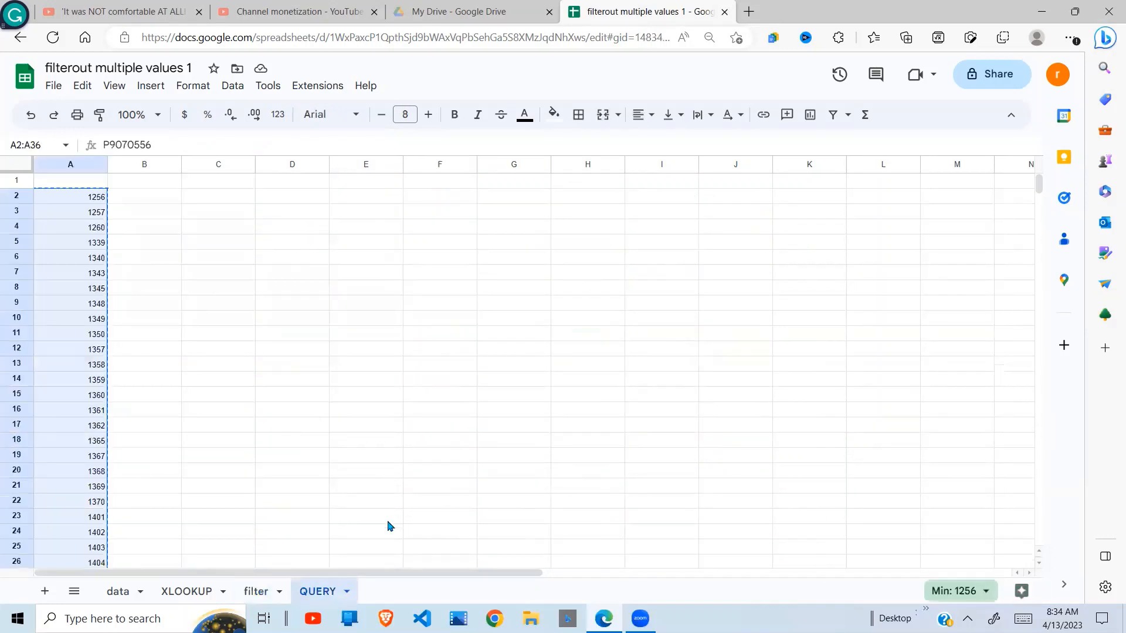
{"action": "left_click", "coordinate": [280, 359]}
{"action": "key", "text": "Escape"}
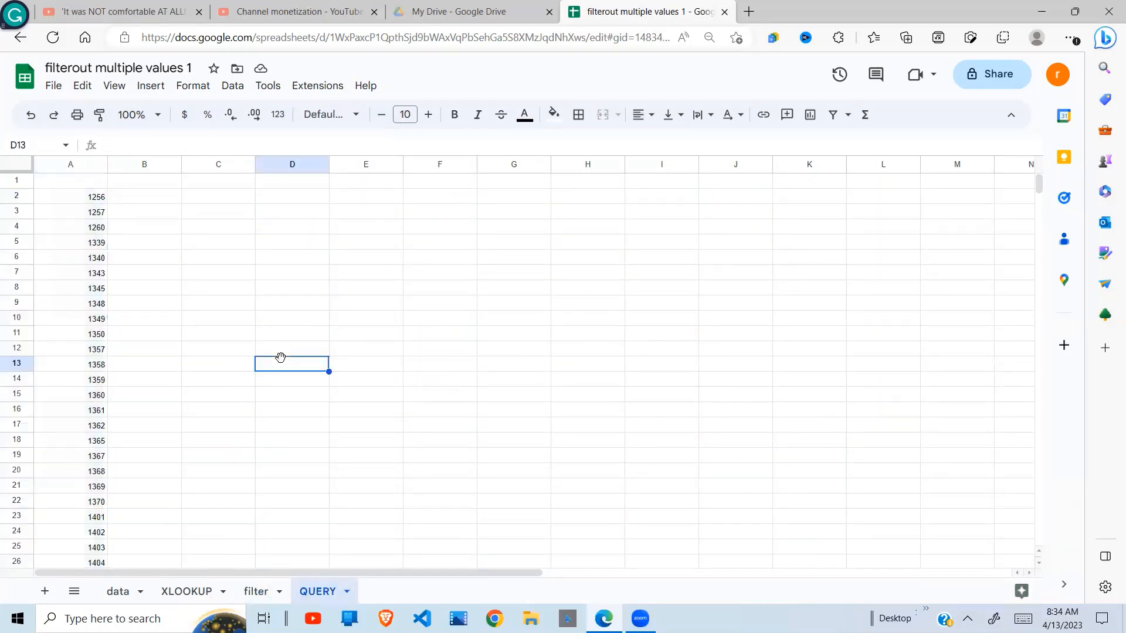
{"action": "left_click", "coordinate": [228, 196]}
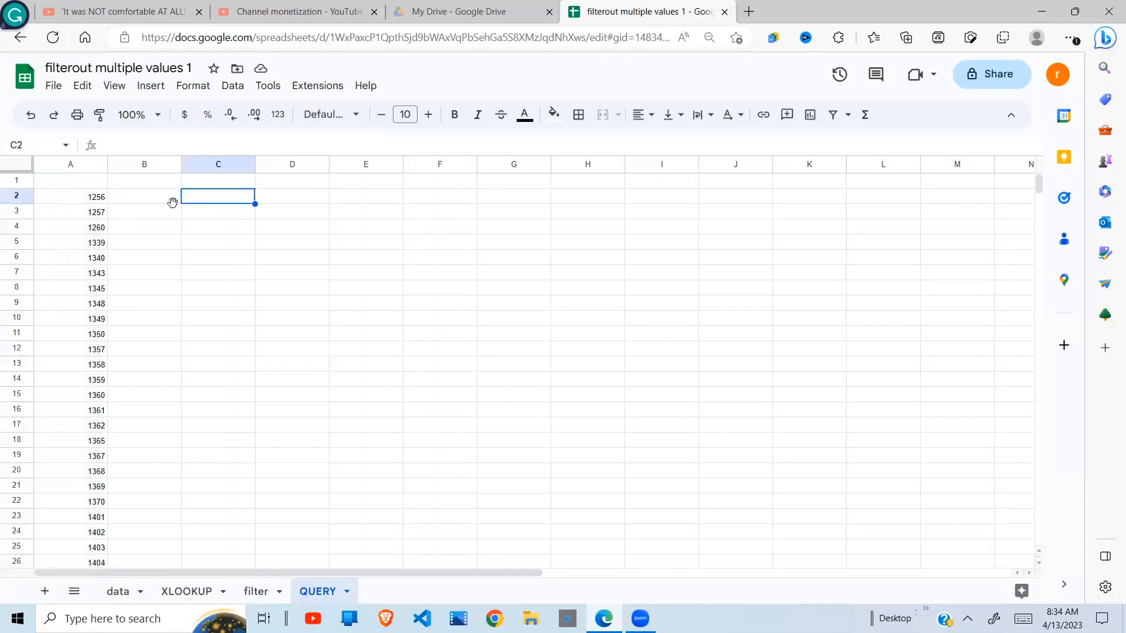
{"action": "left_click", "coordinate": [104, 193]}
{"action": "left_click", "coordinate": [238, 217]}
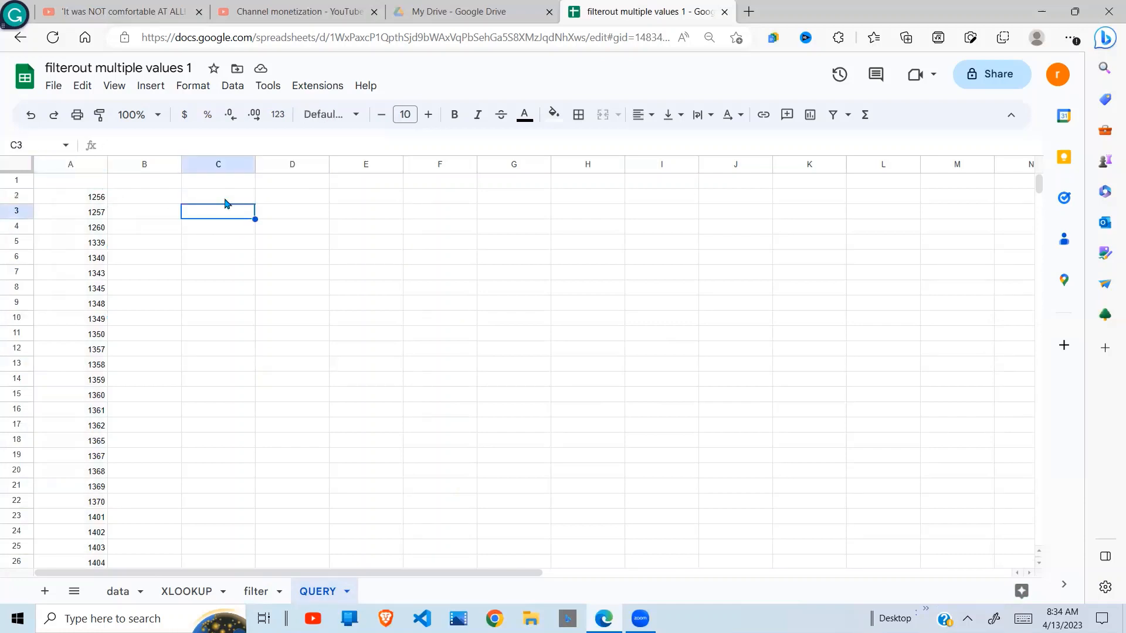
{"action": "left_click", "coordinate": [225, 202]}
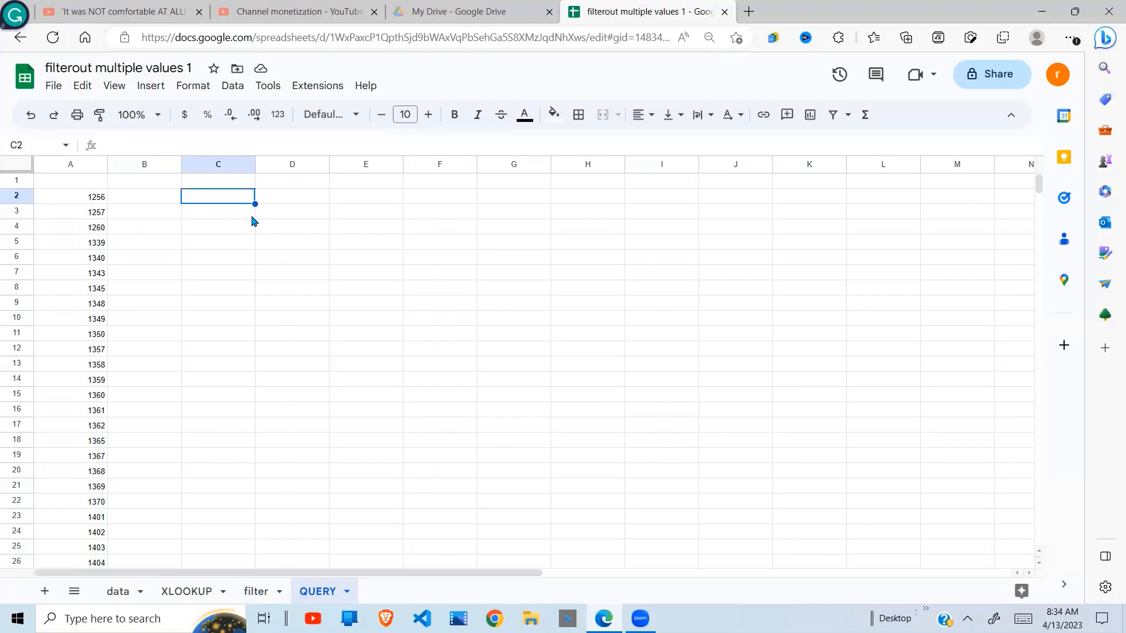
Start a QUERY formula in C2 of the QUERY sheet with data!A1:D124 as its data range.
{"action": "type", "text": "="}
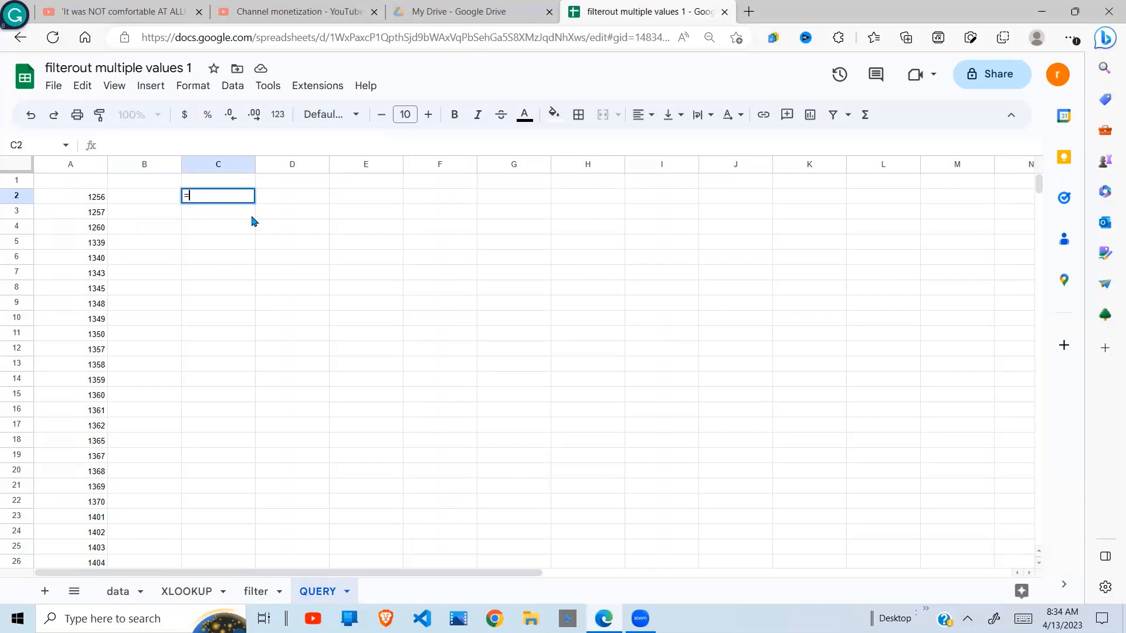
{"action": "type", "text": "q"}
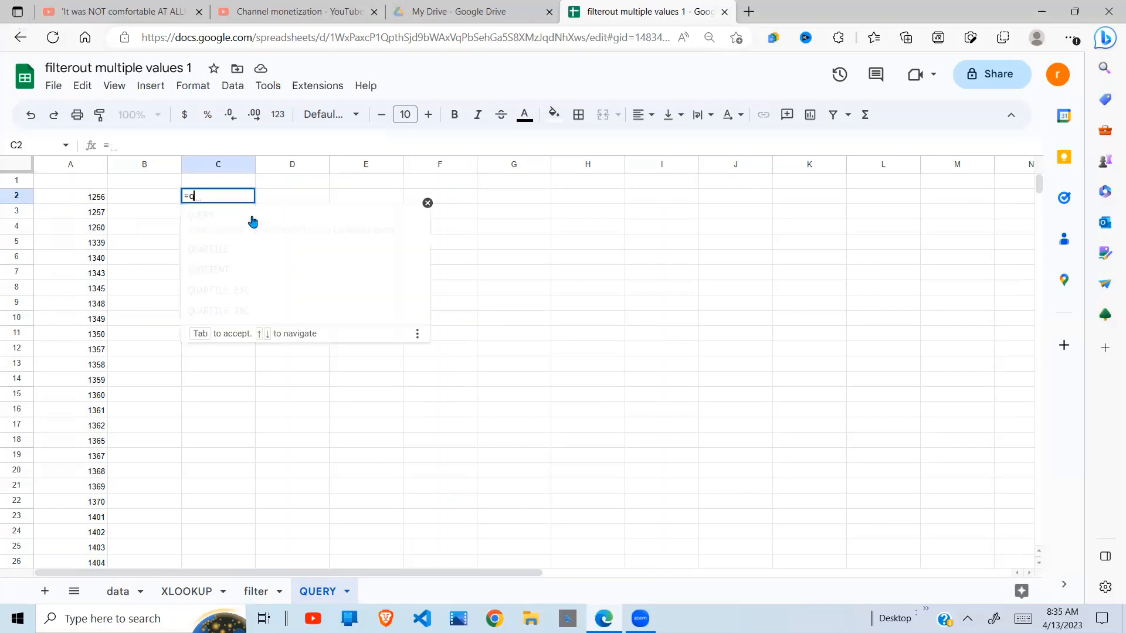
{"action": "type", "text": "uery("}
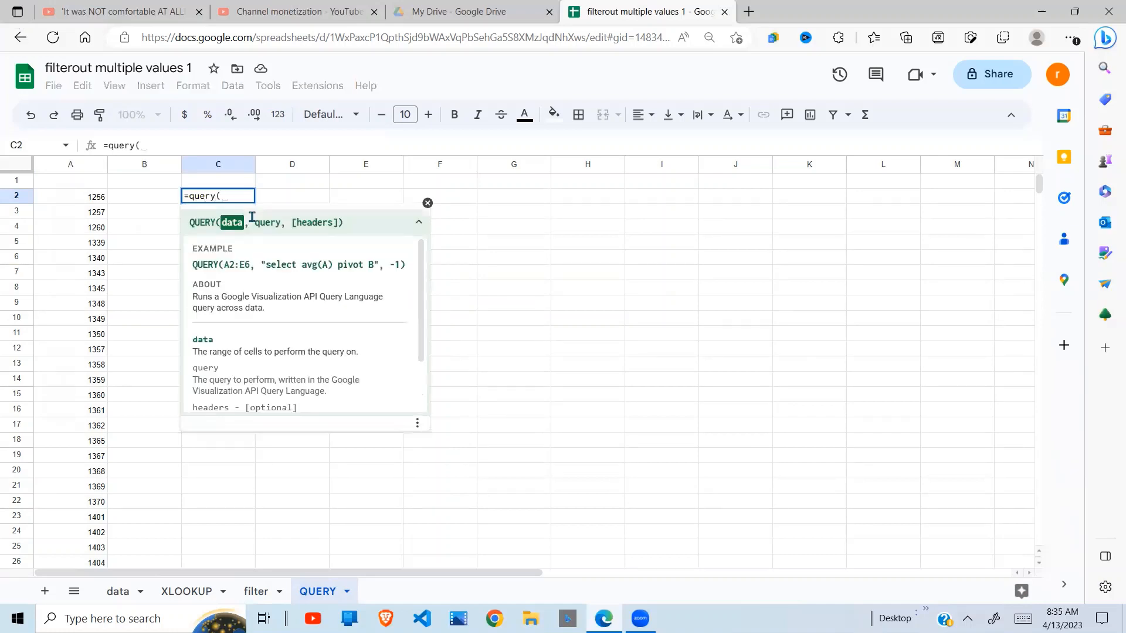
{"action": "left_click", "coordinate": [118, 592]}
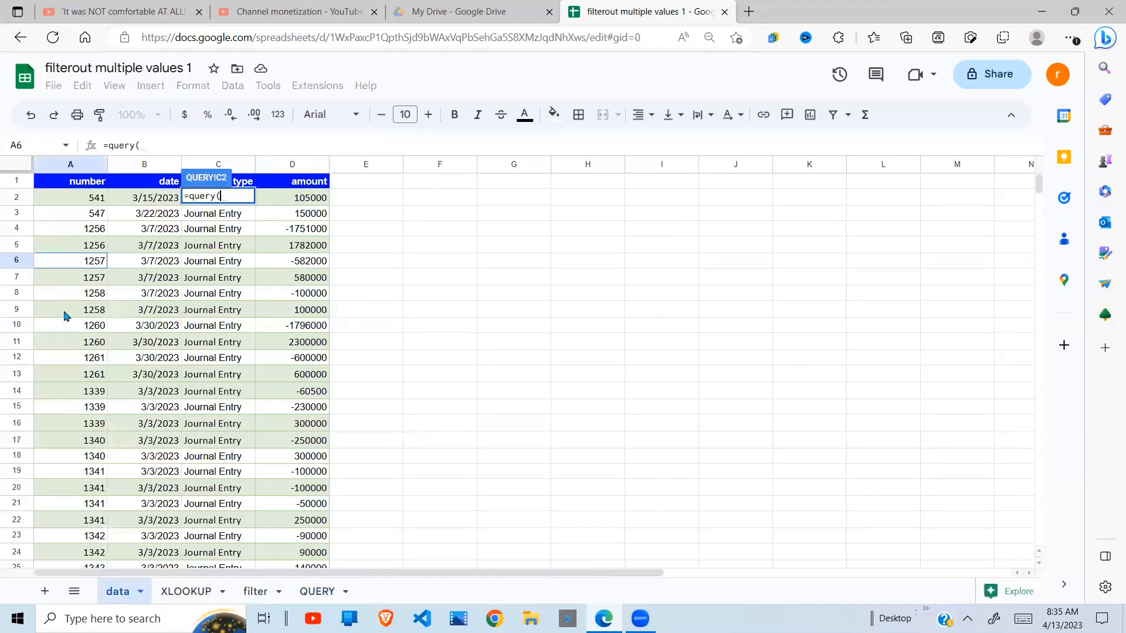
{"action": "left_click_drag", "start_coordinate": [75, 189], "coordinate": [303, 353]}
{"action": "key", "text": "ctrl+shift+Down"}
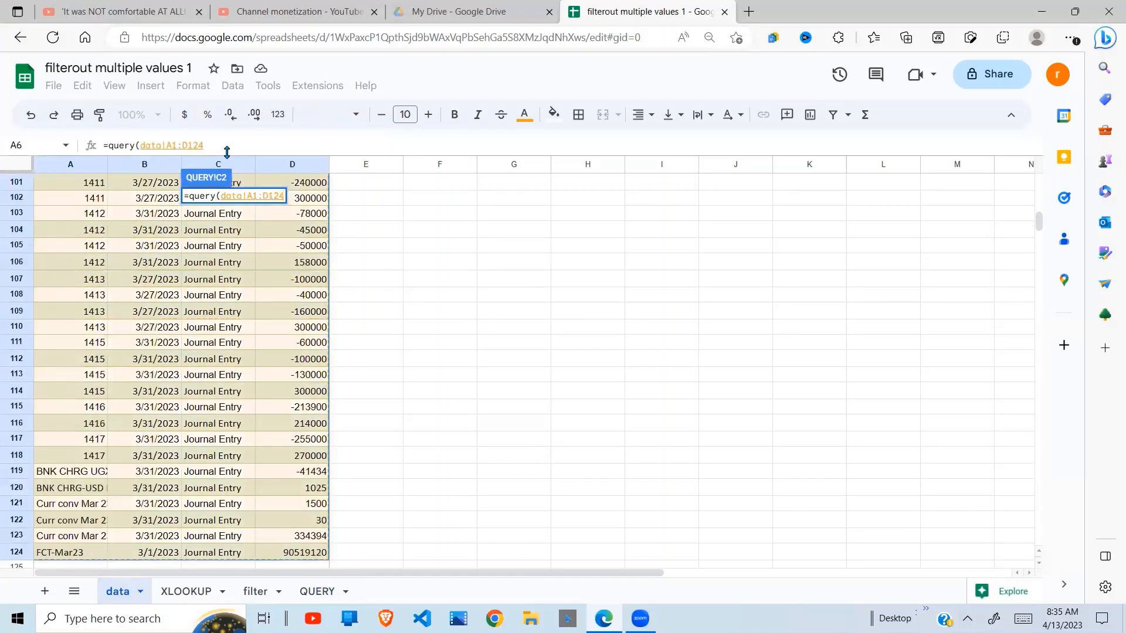
{"action": "type", "text": ","}
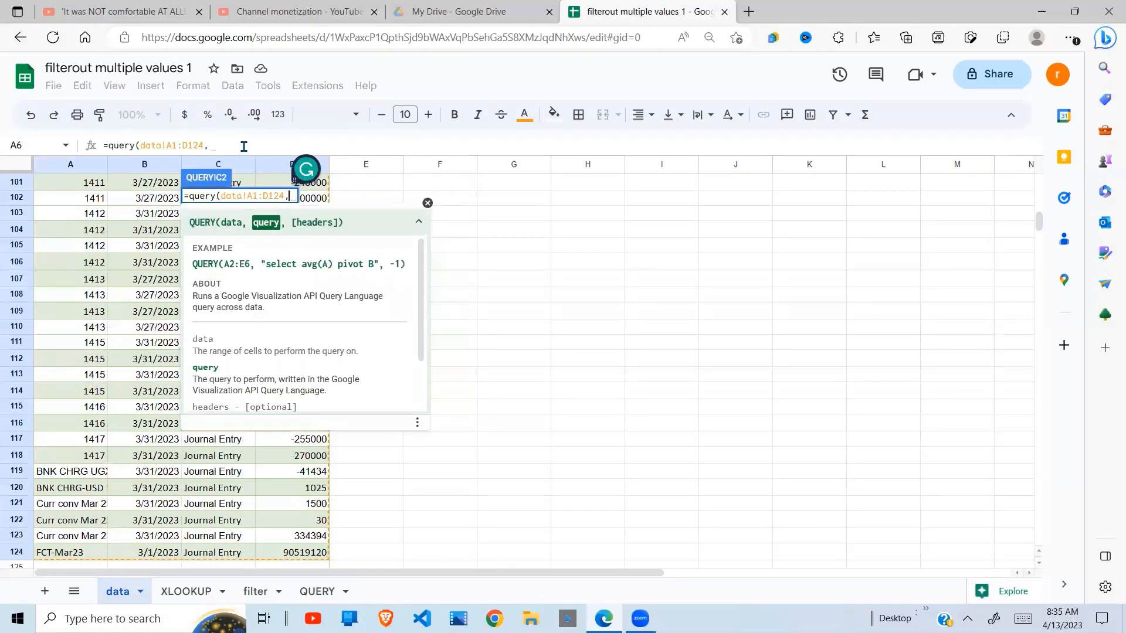
Complete the QUERY formula in C2 with "select * where A matches '1256' " and 1 header row.
{"action": "left_click", "coordinate": [242, 146]}
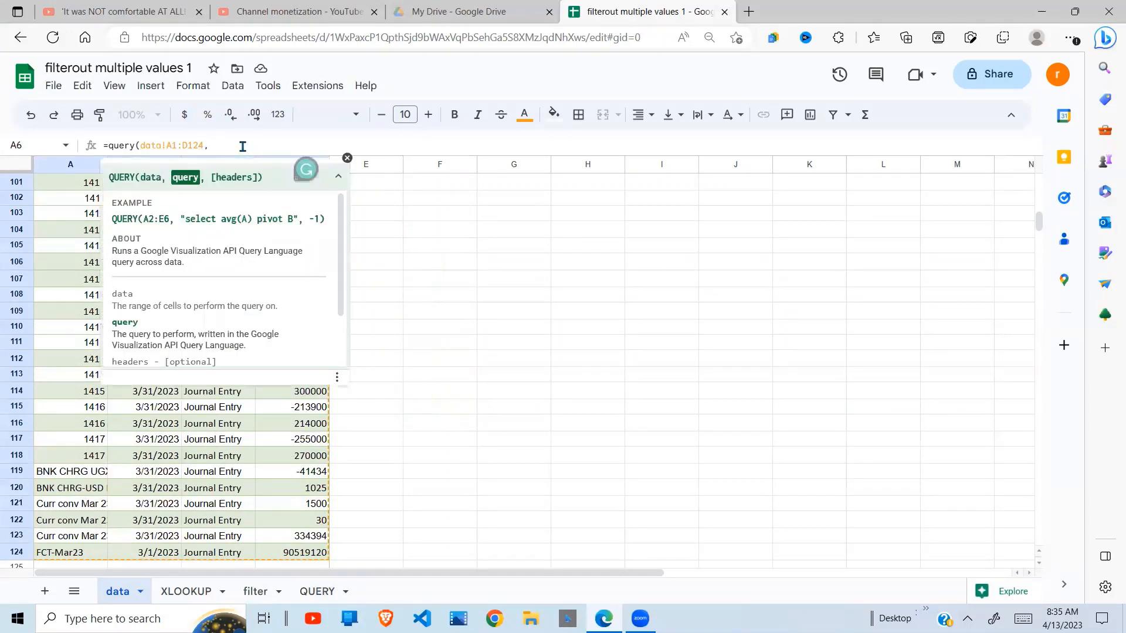
{"action": "type", "text": "\"select *"}
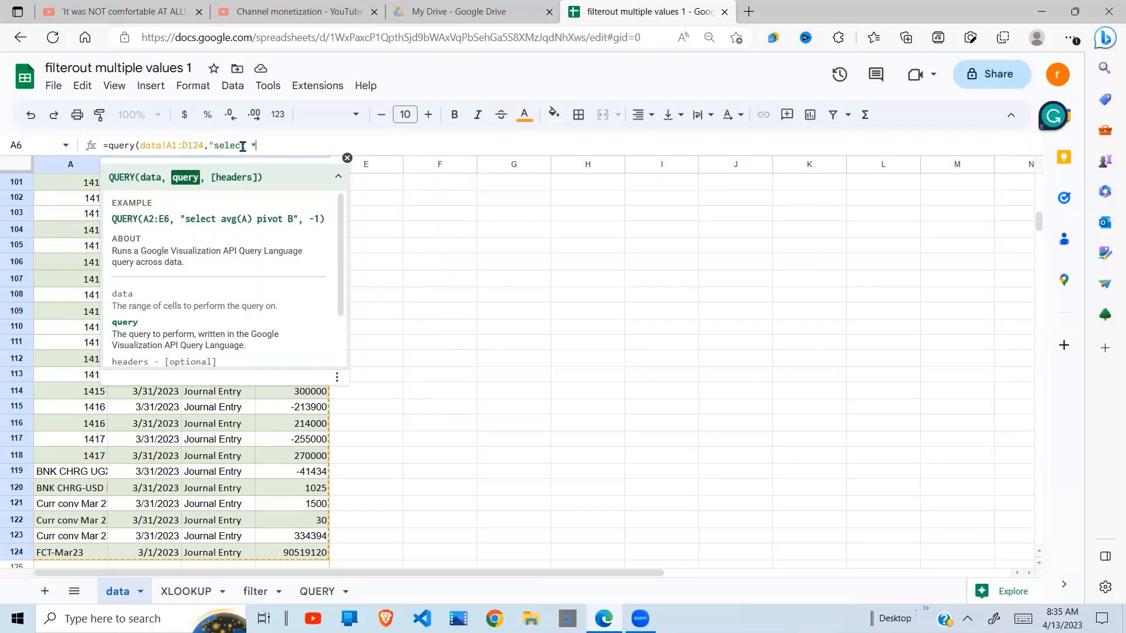
{"action": "type", "text": "where"}
{"action": "type", "text": "A"}
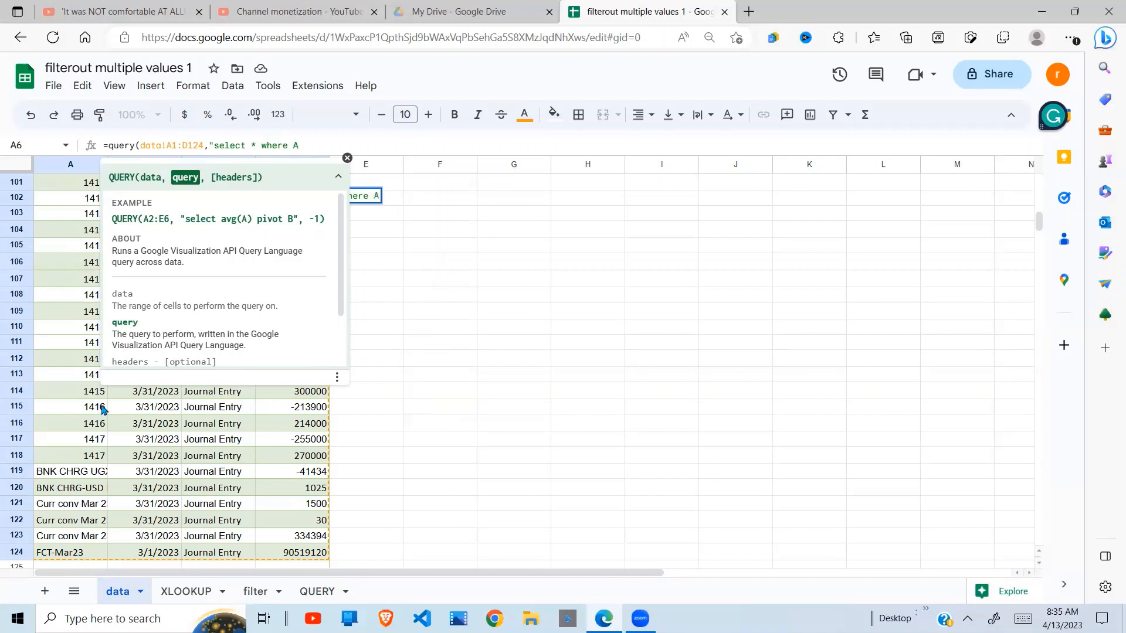
{"action": "type", "text": " matche"}
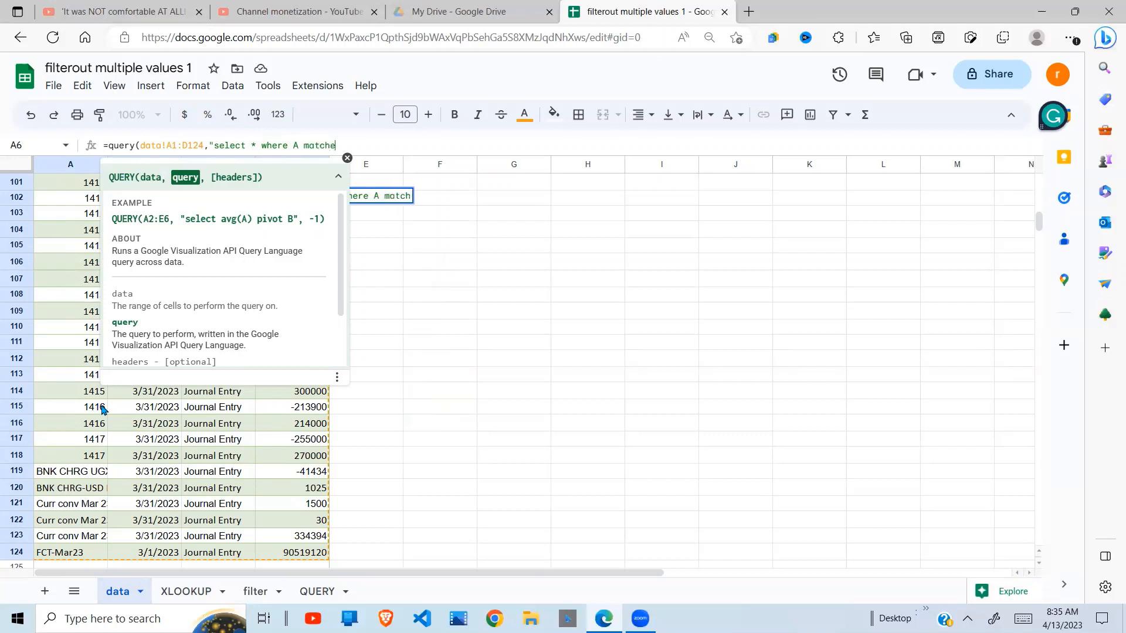
{"action": "type", "text": "s "}
{"action": "type", "text": "''"}
{"action": "type", "text": "1256"}
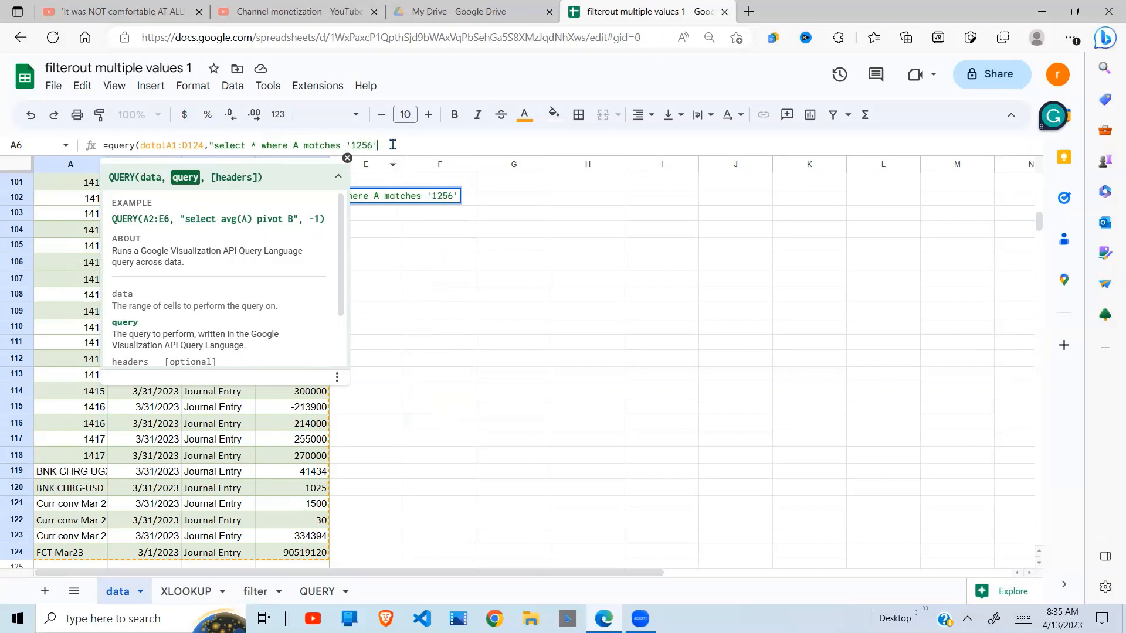
{"action": "type", "text": " \",1"}
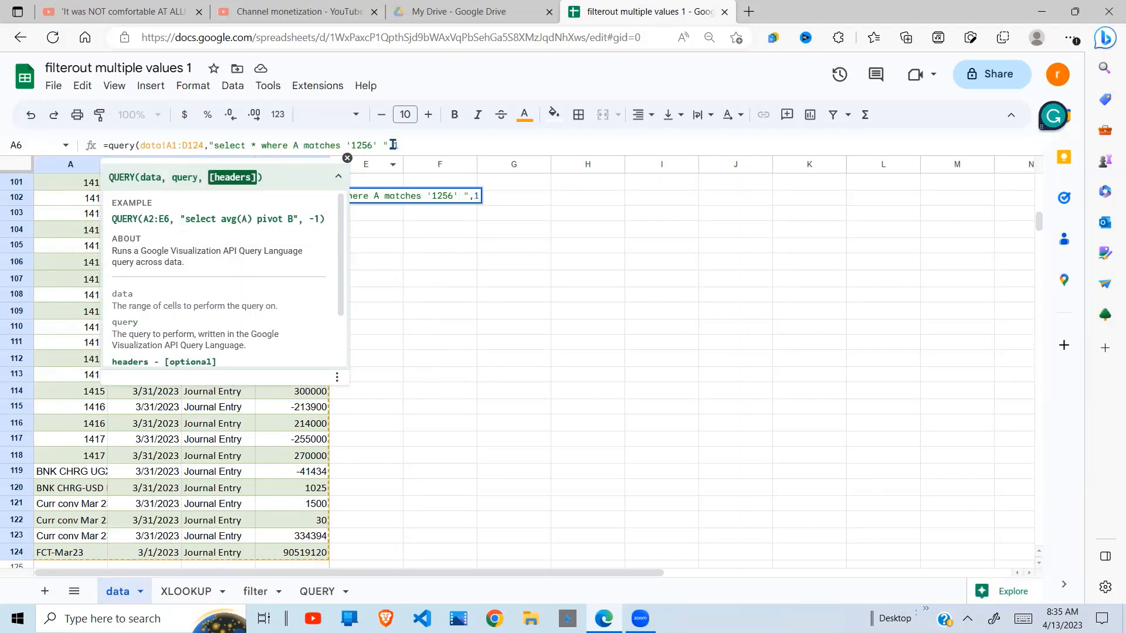
{"action": "type", "text": ")"}
{"action": "key", "text": "Return"}
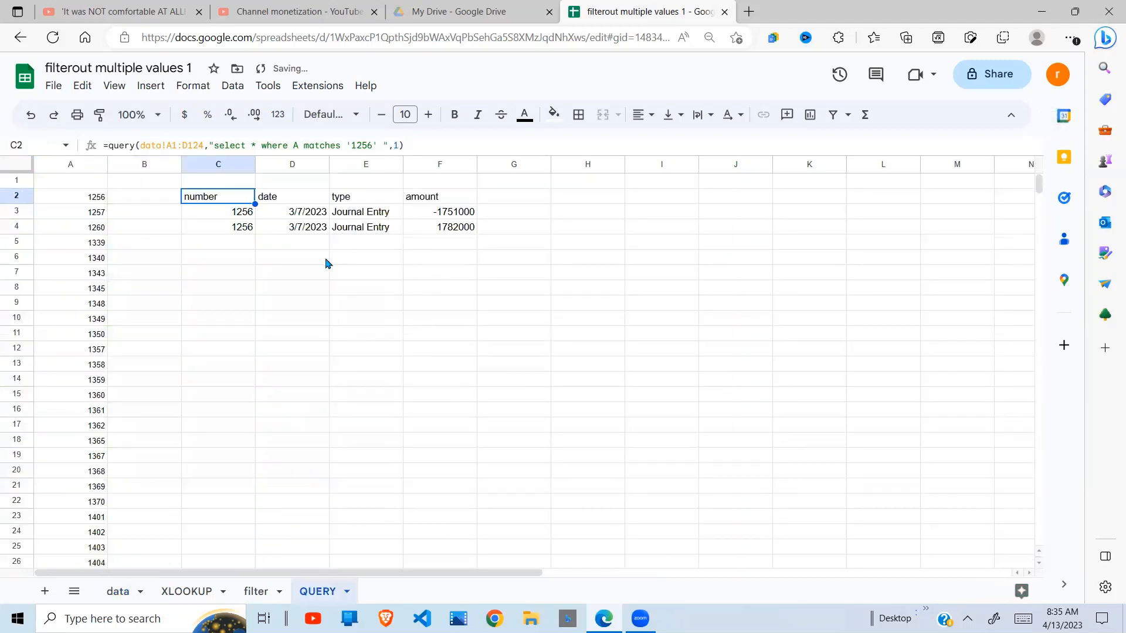
Compare the QUERY output in C2:F4 with the numbers in A2:A4 and review the formula in C2.
{"action": "left_click", "coordinate": [325, 260]}
{"action": "left_click", "coordinate": [249, 232]}
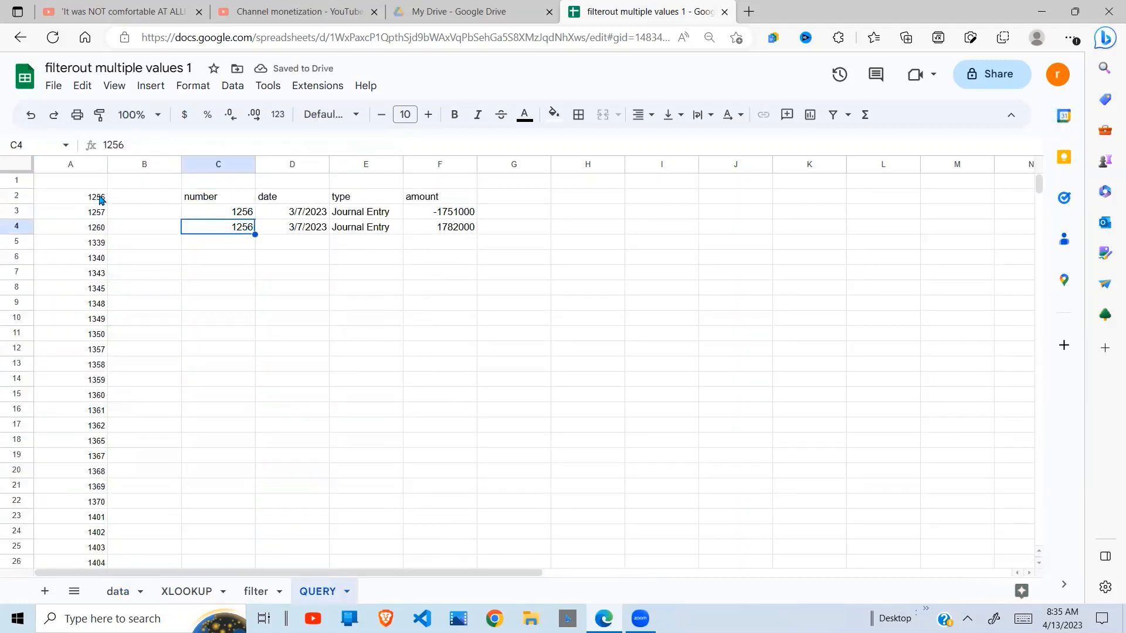
{"action": "left_click", "coordinate": [101, 200]}
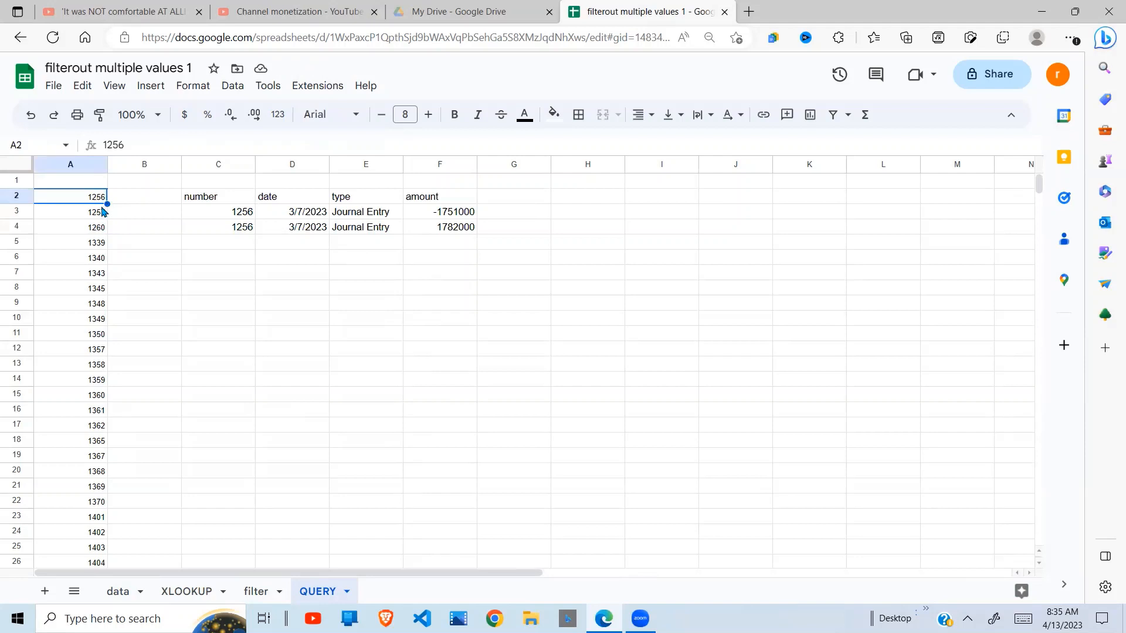
{"action": "left_click", "coordinate": [236, 226]}
{"action": "left_click", "coordinate": [246, 216]}
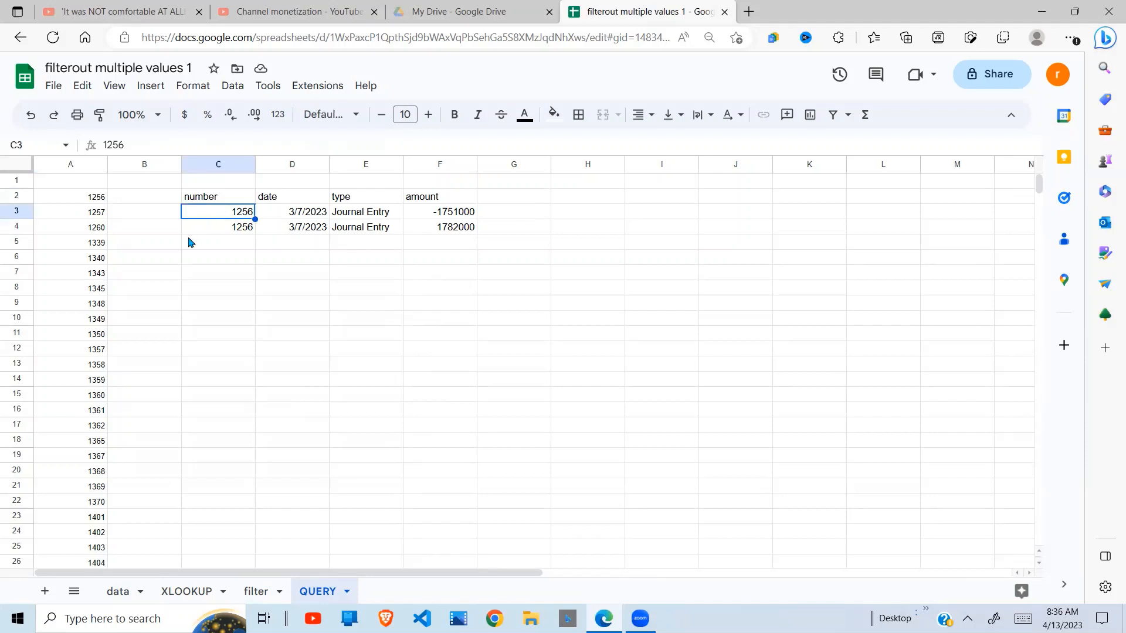
{"action": "left_click", "coordinate": [99, 217]}
{"action": "left_click", "coordinate": [258, 232]}
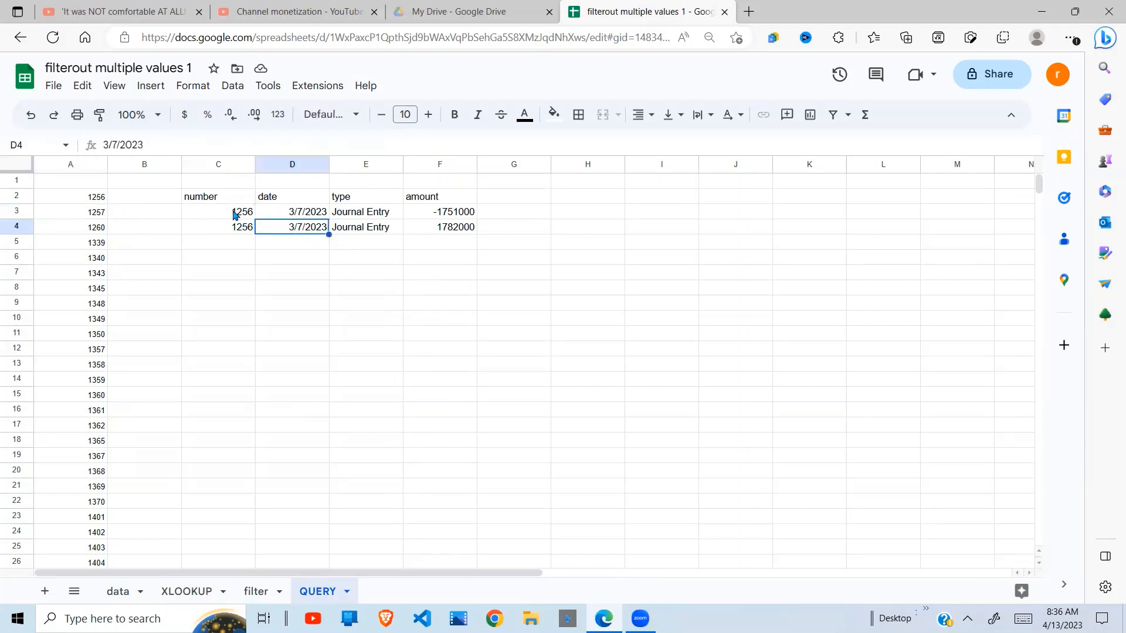
{"action": "left_click", "coordinate": [234, 213]}
{"action": "left_click", "coordinate": [101, 230]}
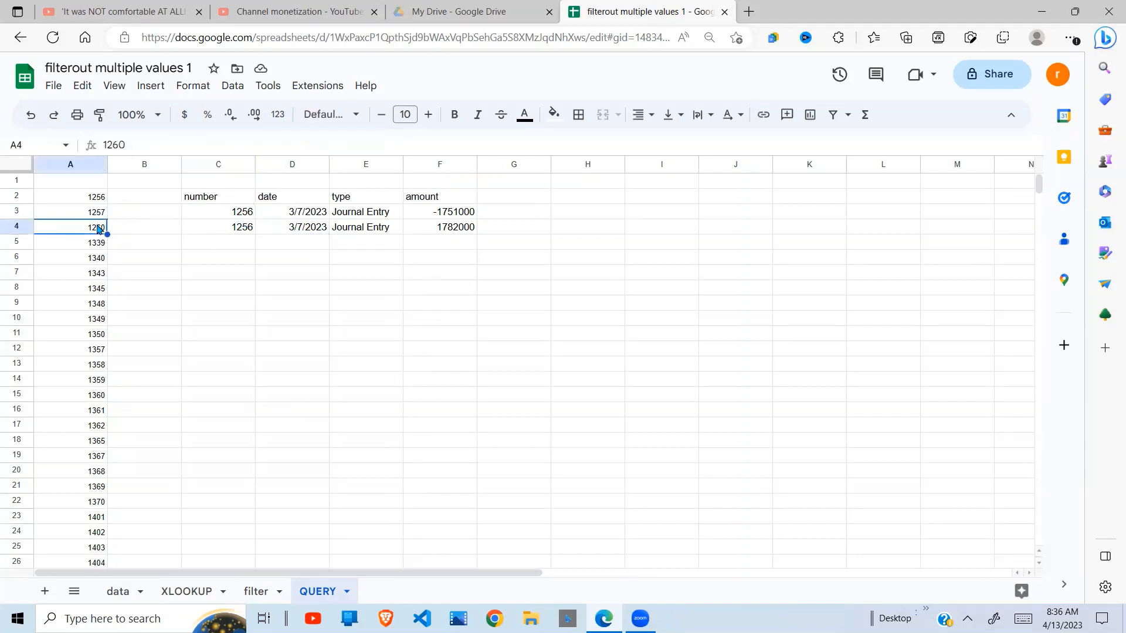
{"action": "left_click", "coordinate": [235, 210]}
{"action": "left_click", "coordinate": [230, 199]}
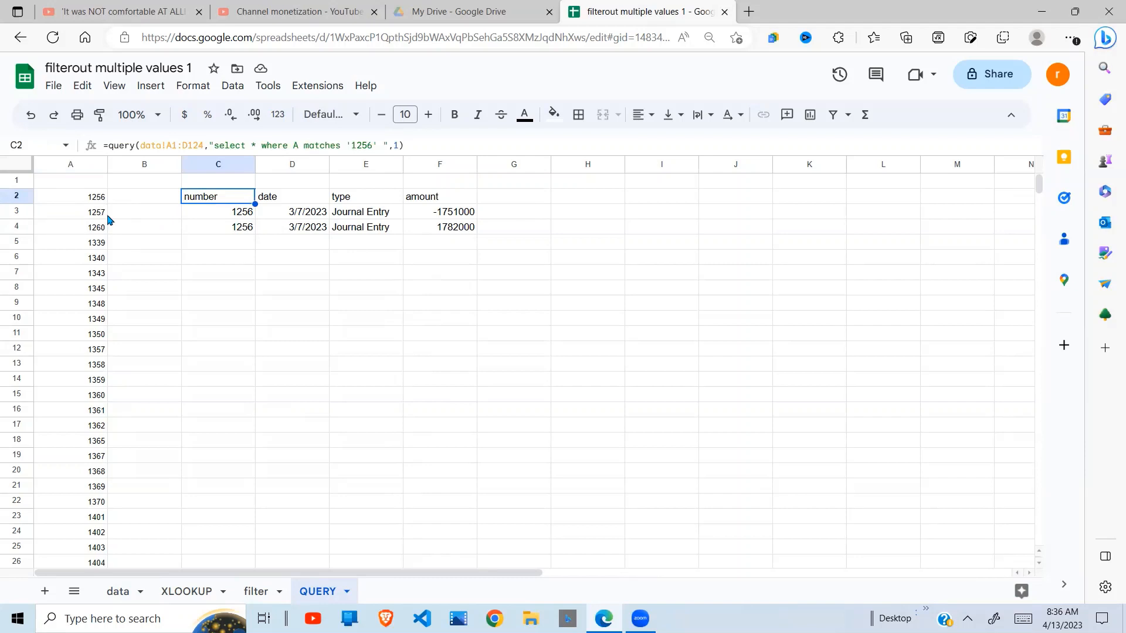
Extend the match pattern in the C2 QUERY formula to '1256|1257' and check the returned rows.
{"action": "left_click", "coordinate": [372, 146]}
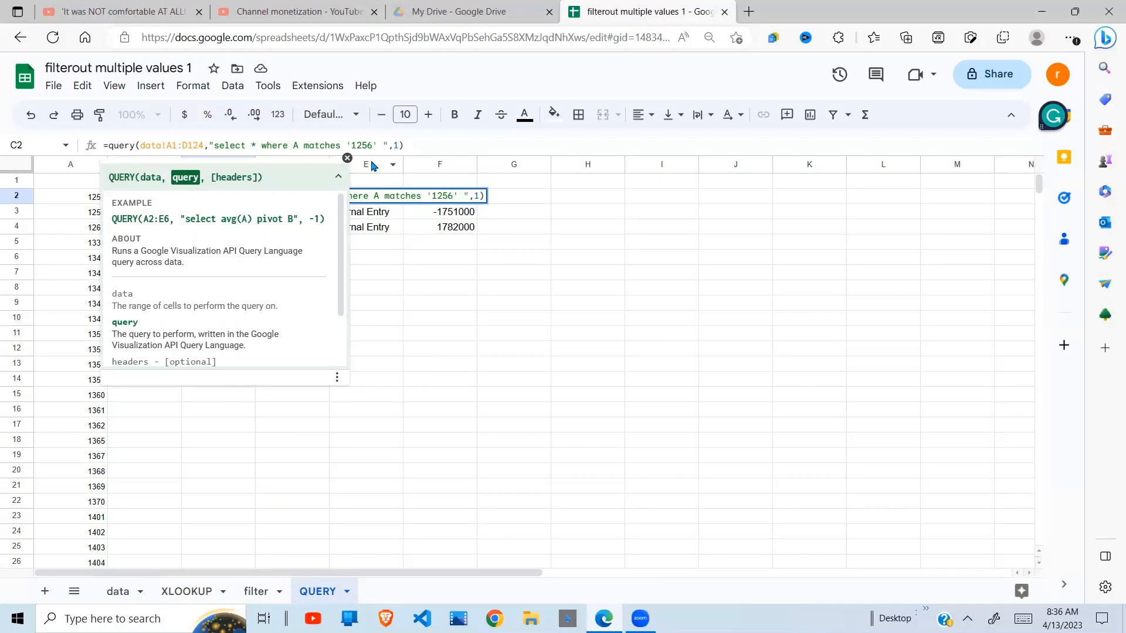
{"action": "type", "text": "|"}
{"action": "type", "text": "1257"}
{"action": "key", "text": "Return"}
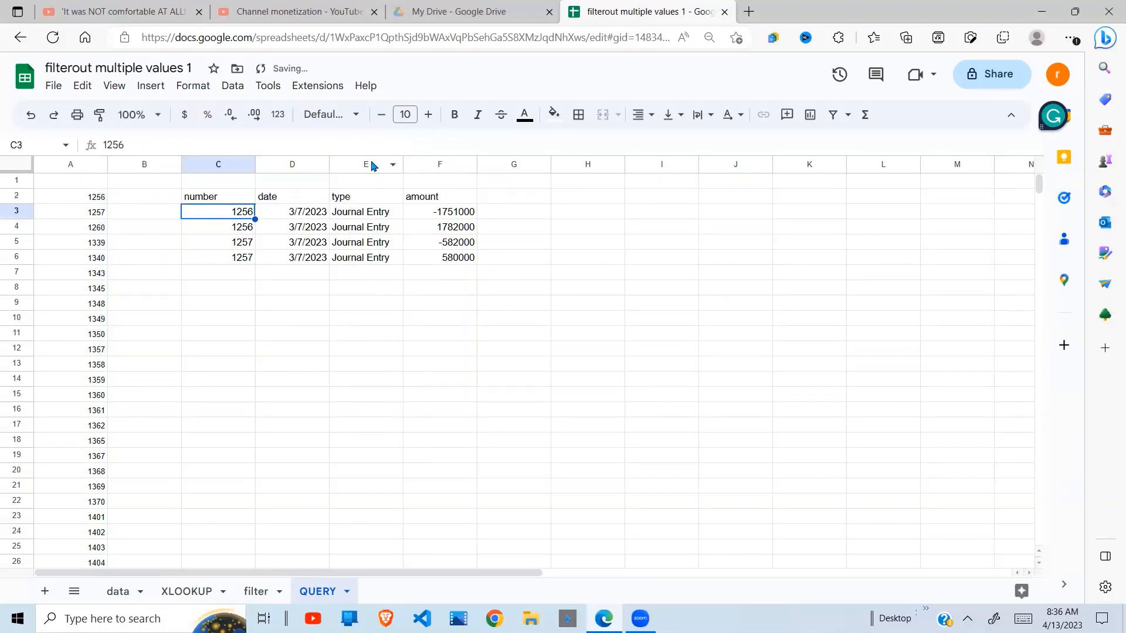
{"action": "left_click", "coordinate": [241, 240]}
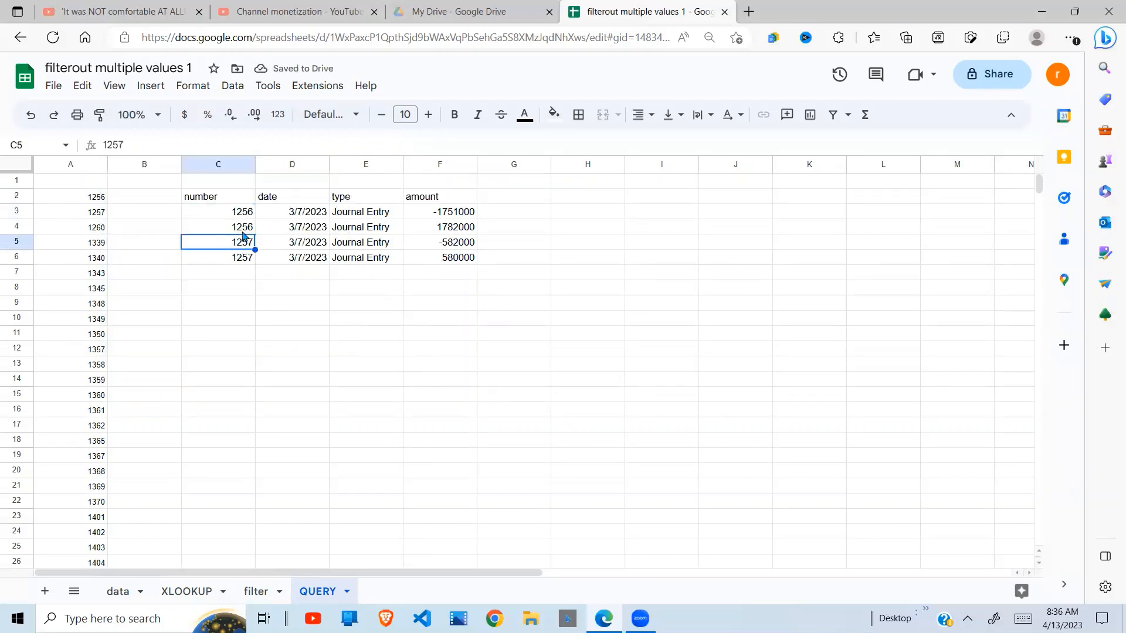
{"action": "left_click", "coordinate": [245, 216]}
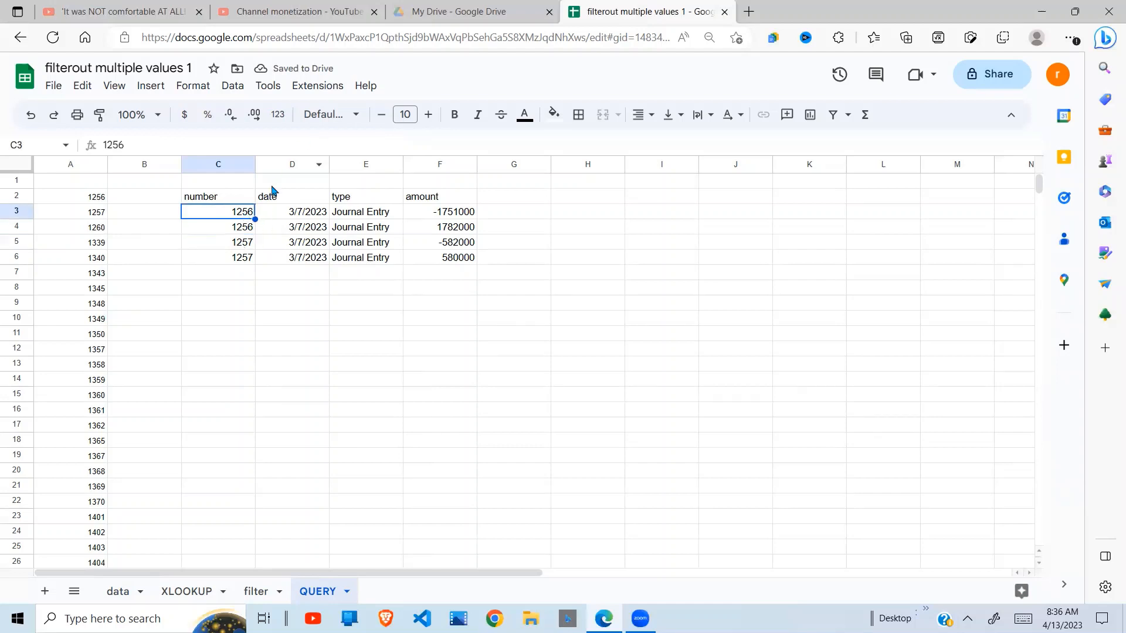
Add 1260 to the C2 QUERY match pattern so it reads '1256|1257|1260'.
{"action": "left_click", "coordinate": [229, 200]}
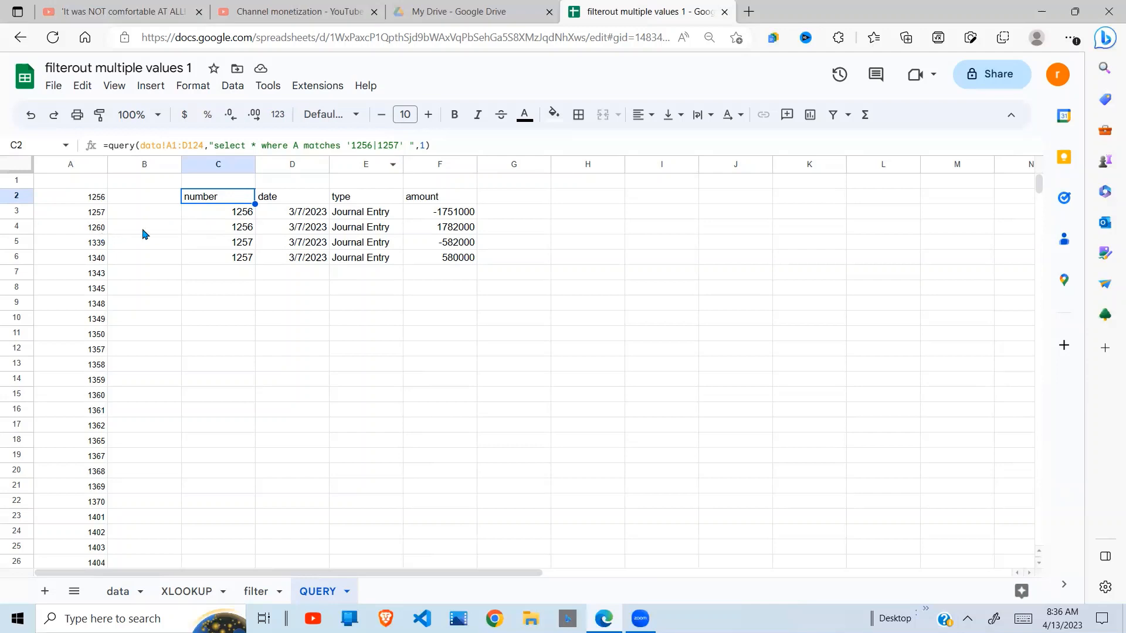
{"action": "left_click", "coordinate": [398, 146]}
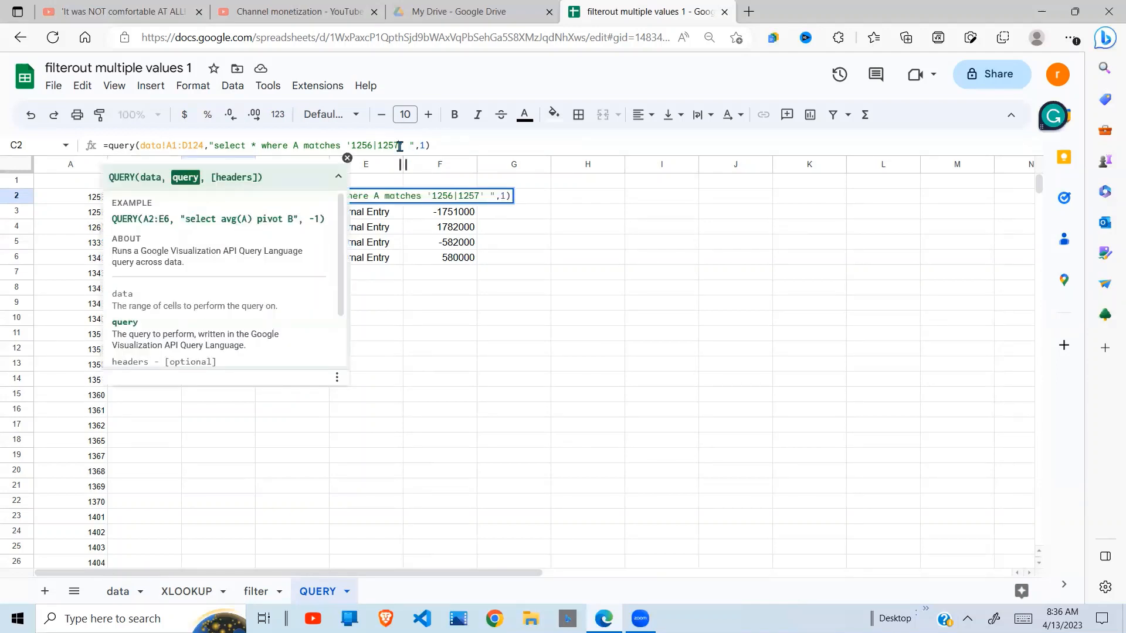
{"action": "type", "text": "|1260"}
{"action": "key", "text": "Return"}
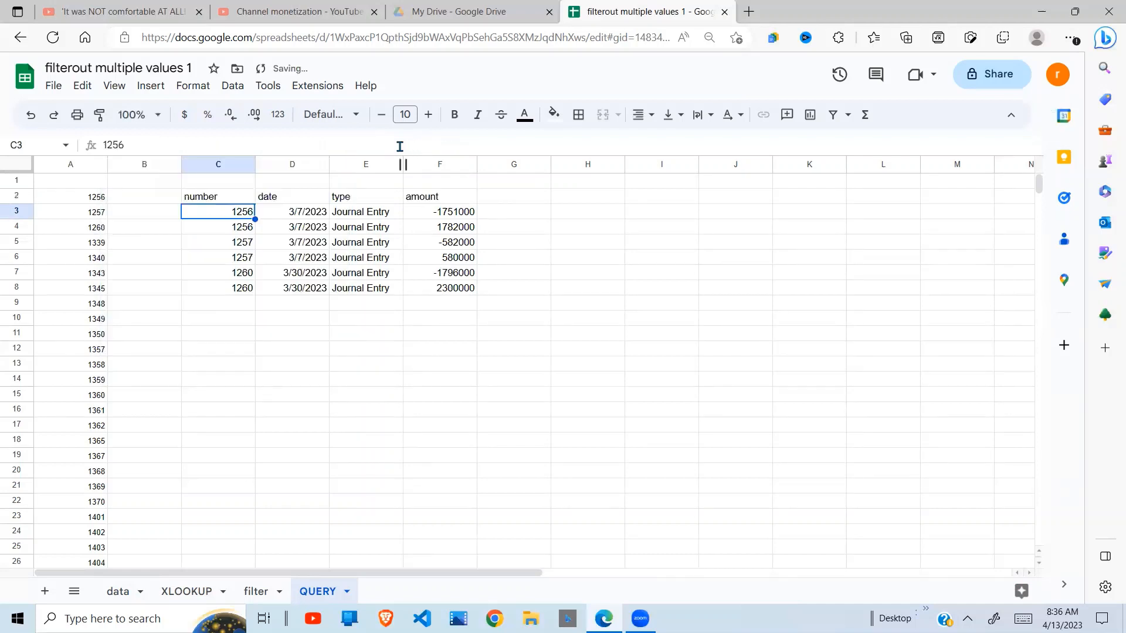
{"action": "left_click", "coordinate": [273, 276]}
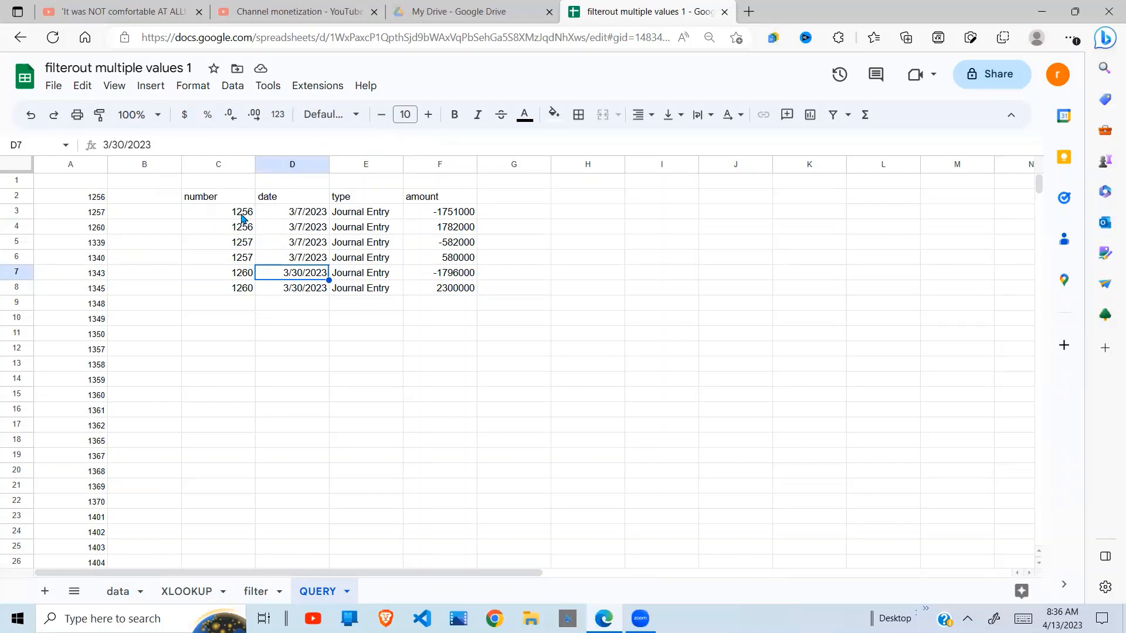
Compare the number list in column A with the pipe-separated match pattern in the C2 QUERY formula.
{"action": "left_click_drag", "start_coordinate": [96, 199], "coordinate": [94, 519]}
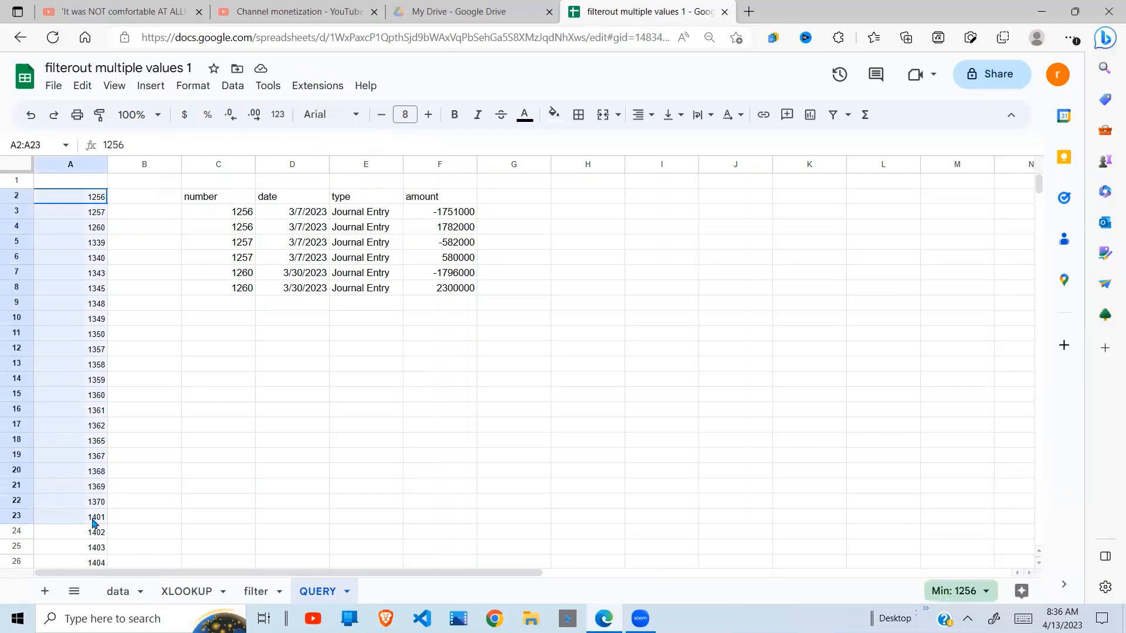
{"action": "left_click", "coordinate": [242, 213]}
{"action": "left_click", "coordinate": [222, 197]}
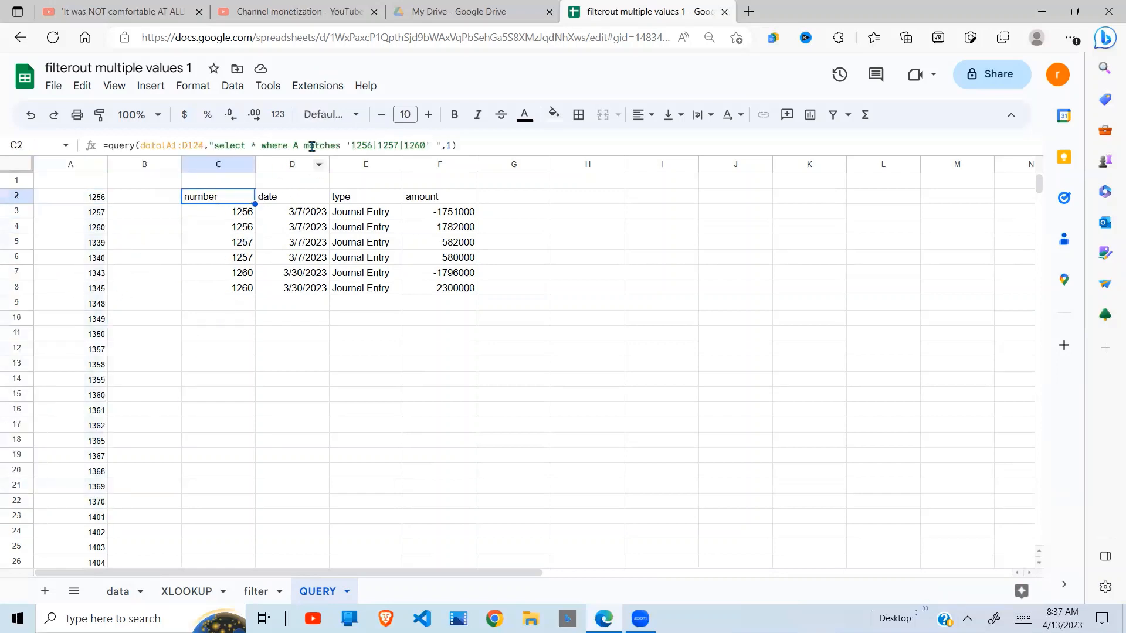
{"action": "left_click_drag", "start_coordinate": [97, 202], "coordinate": [95, 468]}
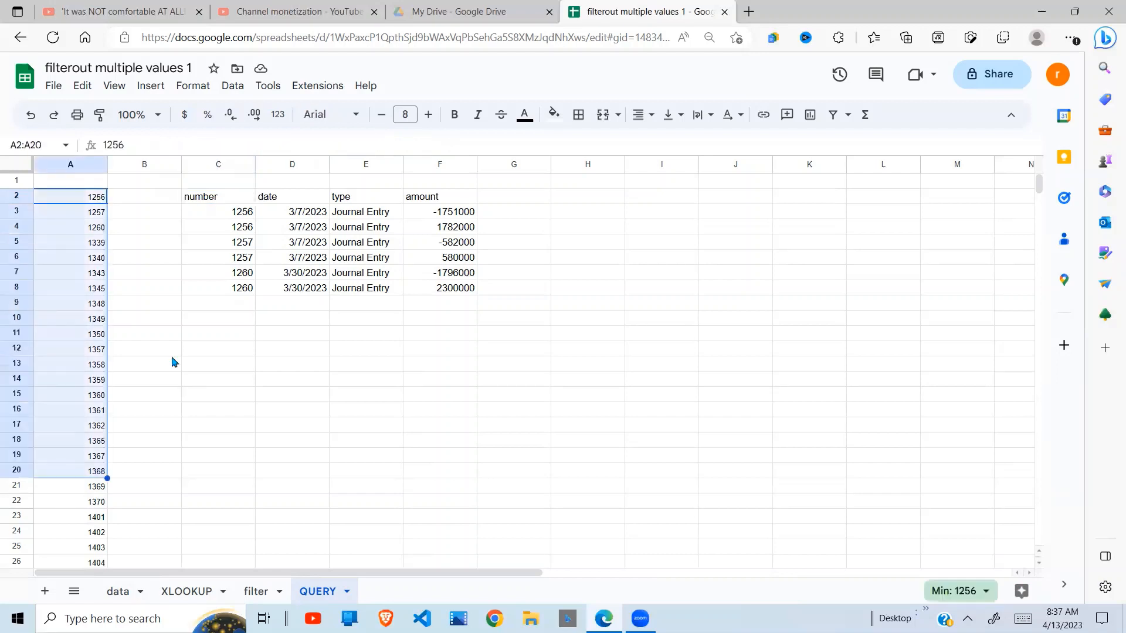
{"action": "left_click", "coordinate": [247, 214]}
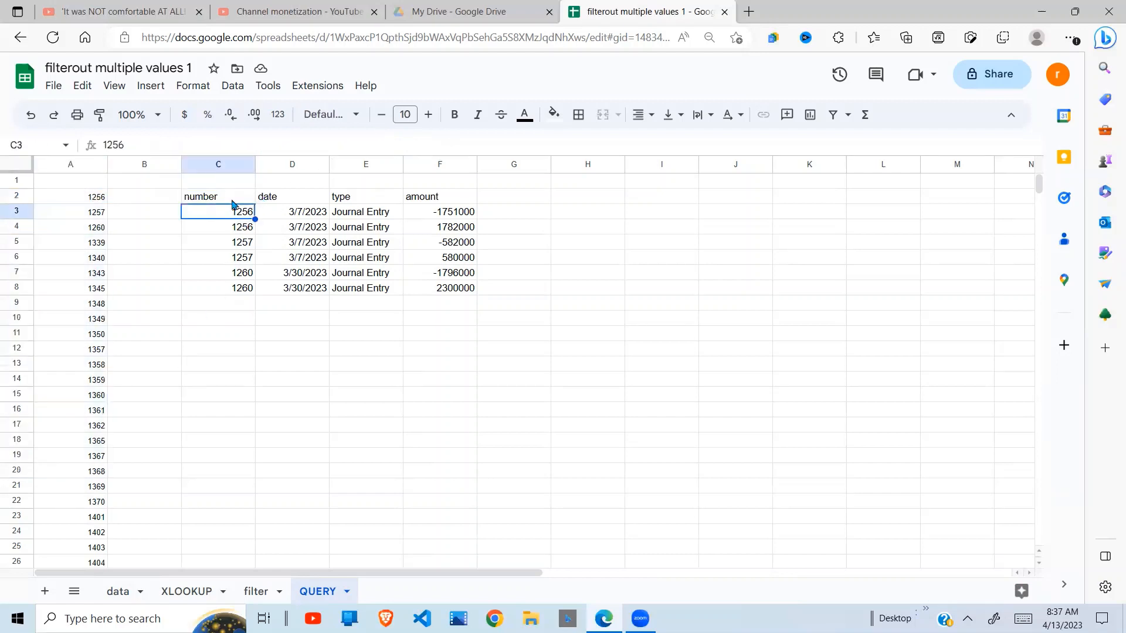
{"action": "left_click", "coordinate": [234, 200]}
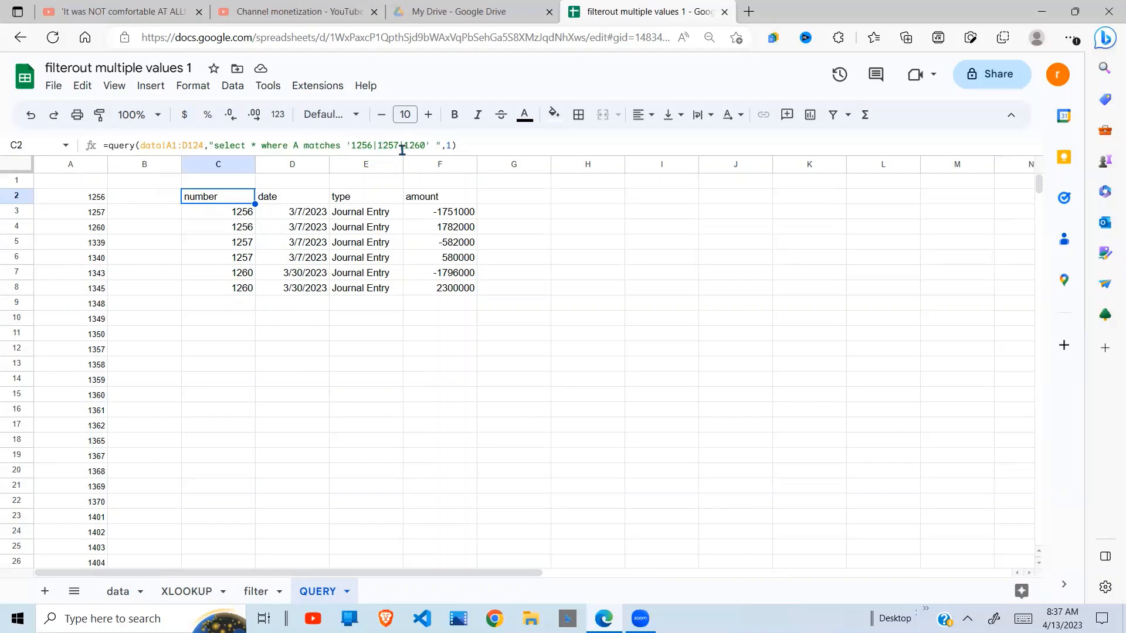
Join the numbers in A2:A36 into one pipe-separated string in C1 with =textjoin("|",true,A2:A36).
{"action": "left_click", "coordinate": [245, 183]}
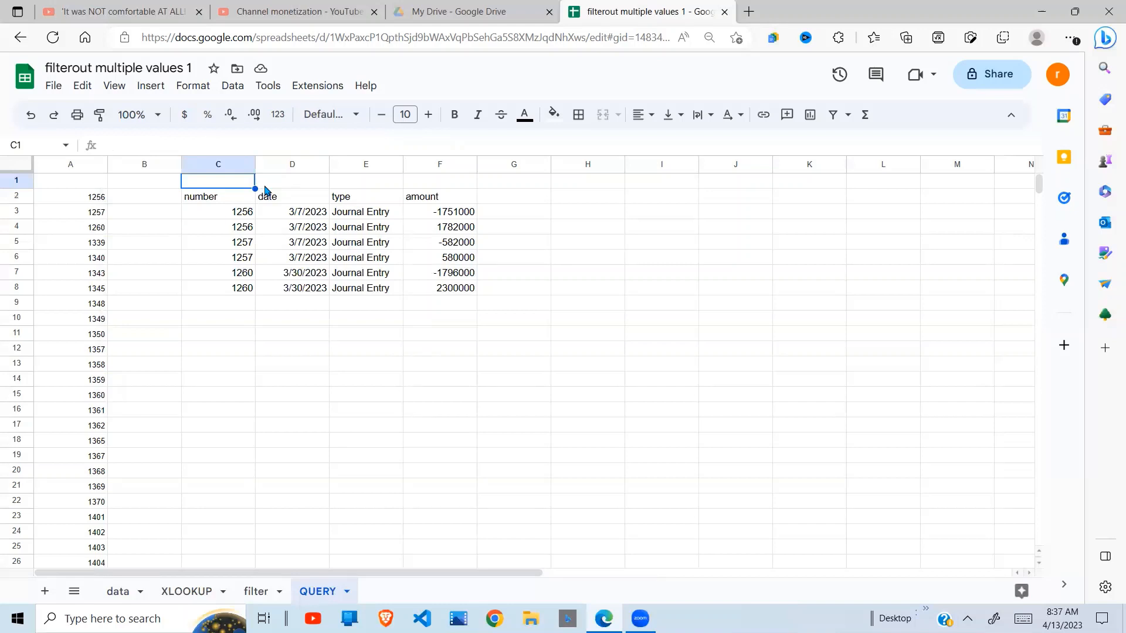
{"action": "type", "text": "=tex"}
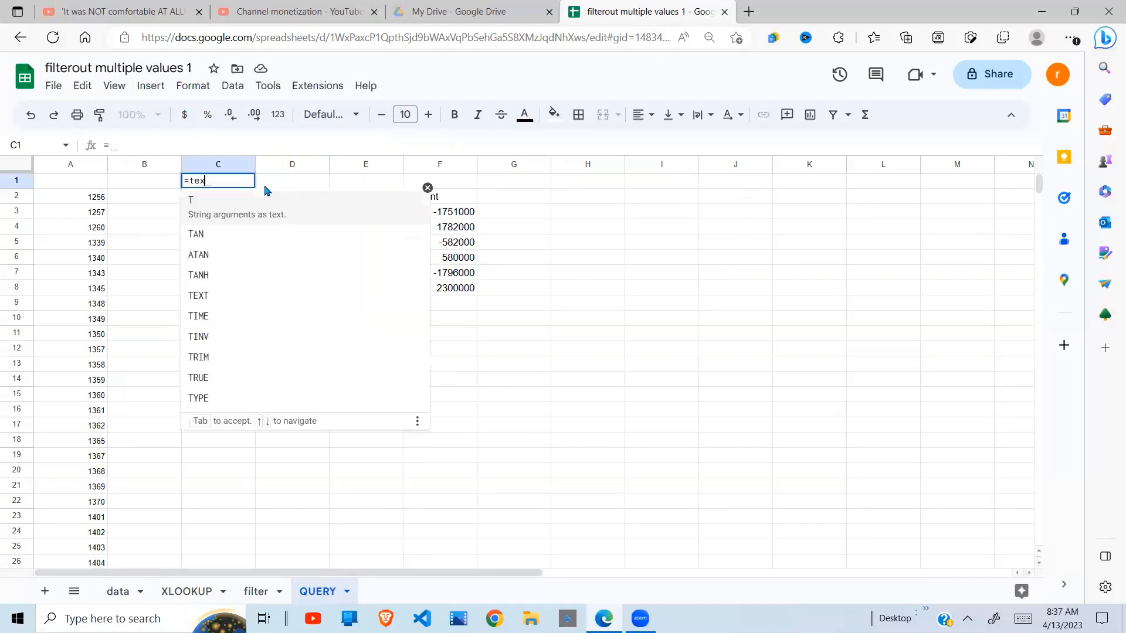
{"action": "type", "text": "tjo"}
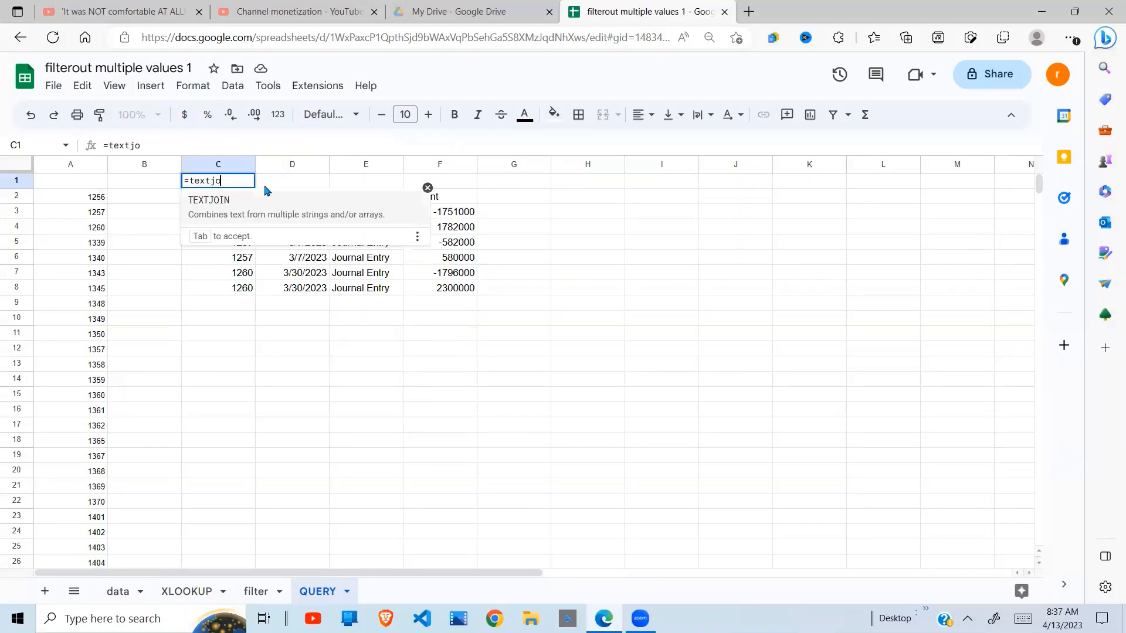
{"action": "type", "text": "in("}
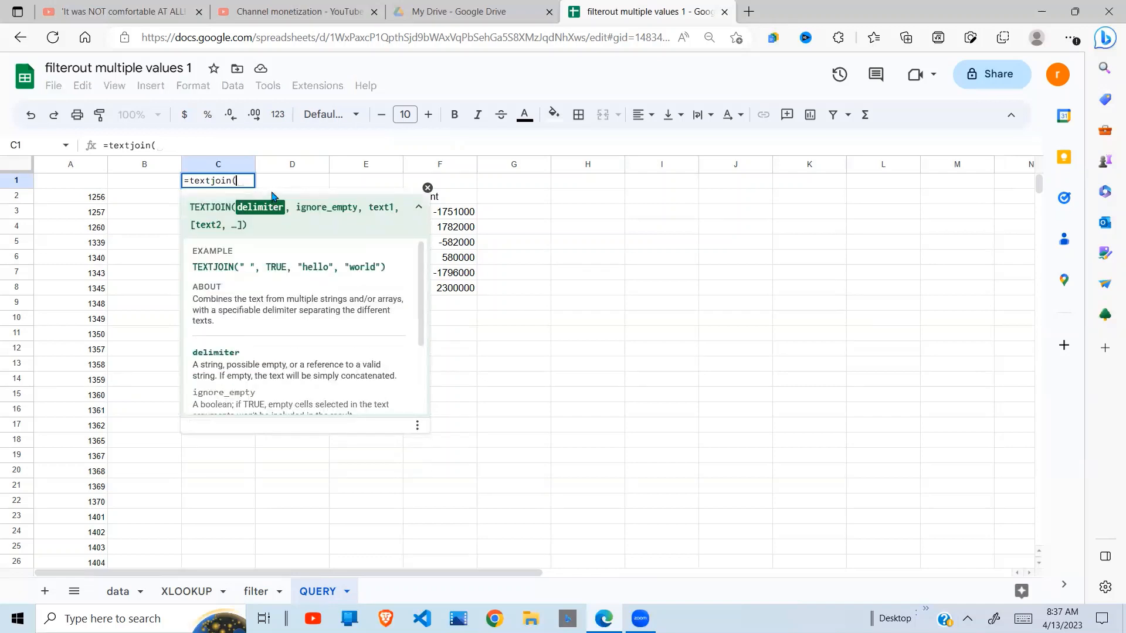
{"action": "type", "text": "\""}
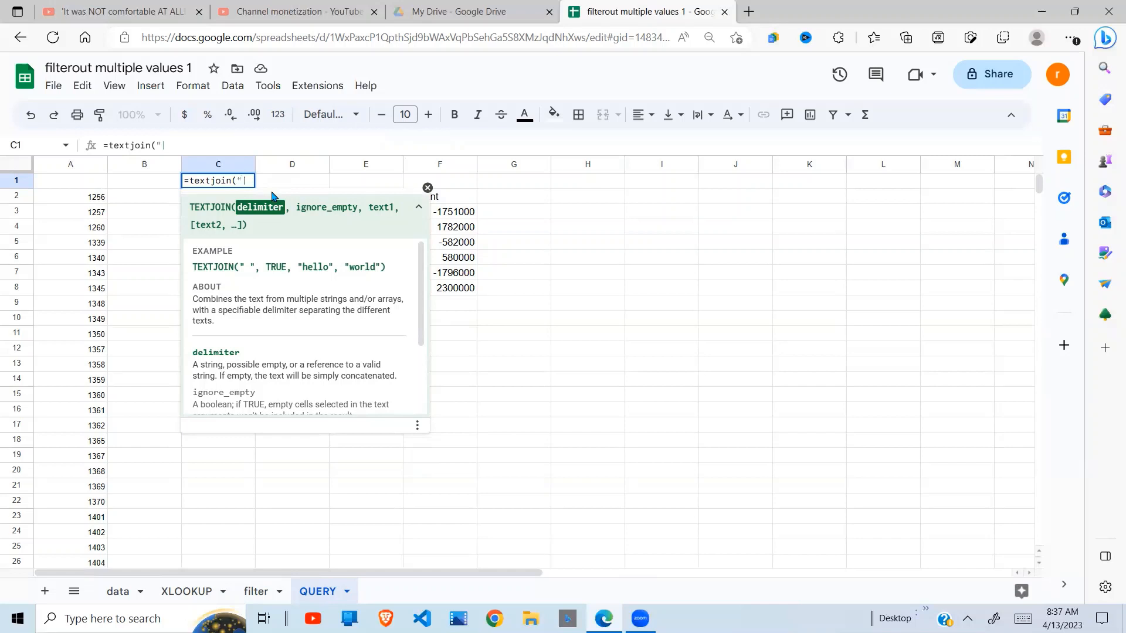
{"action": "type", "text": "|\","}
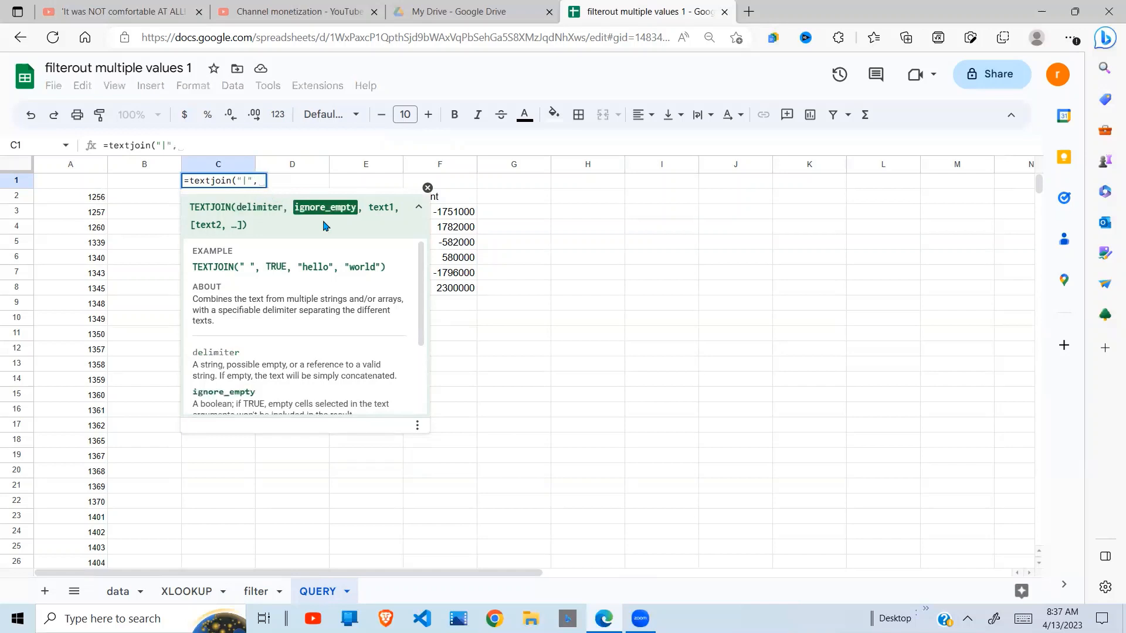
{"action": "type", "text": "true"}
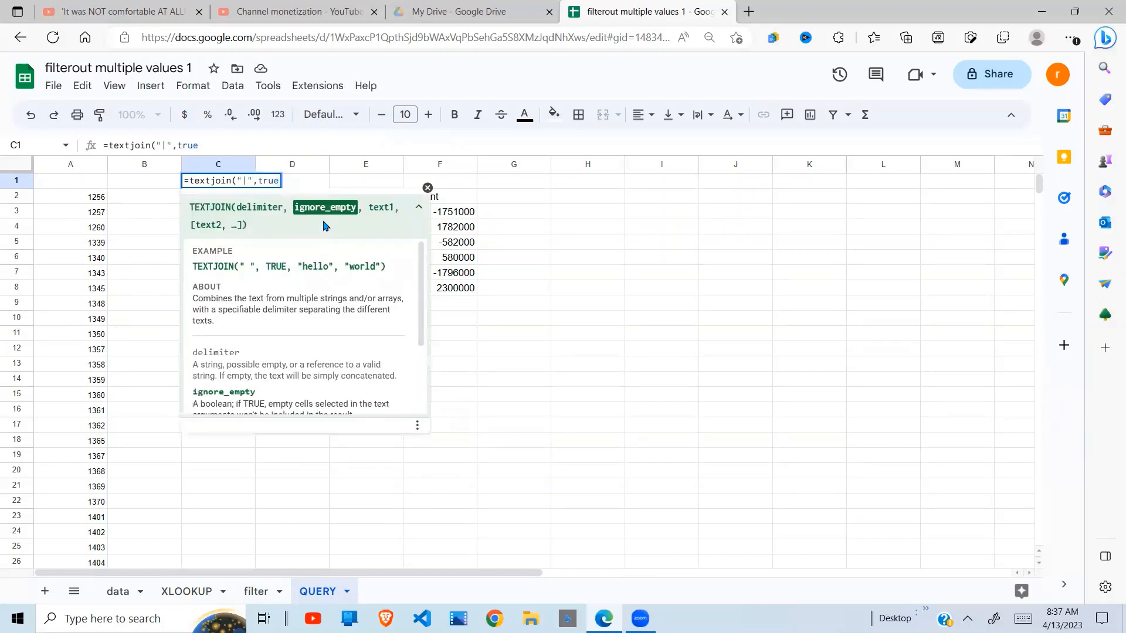
{"action": "type", "text": ","}
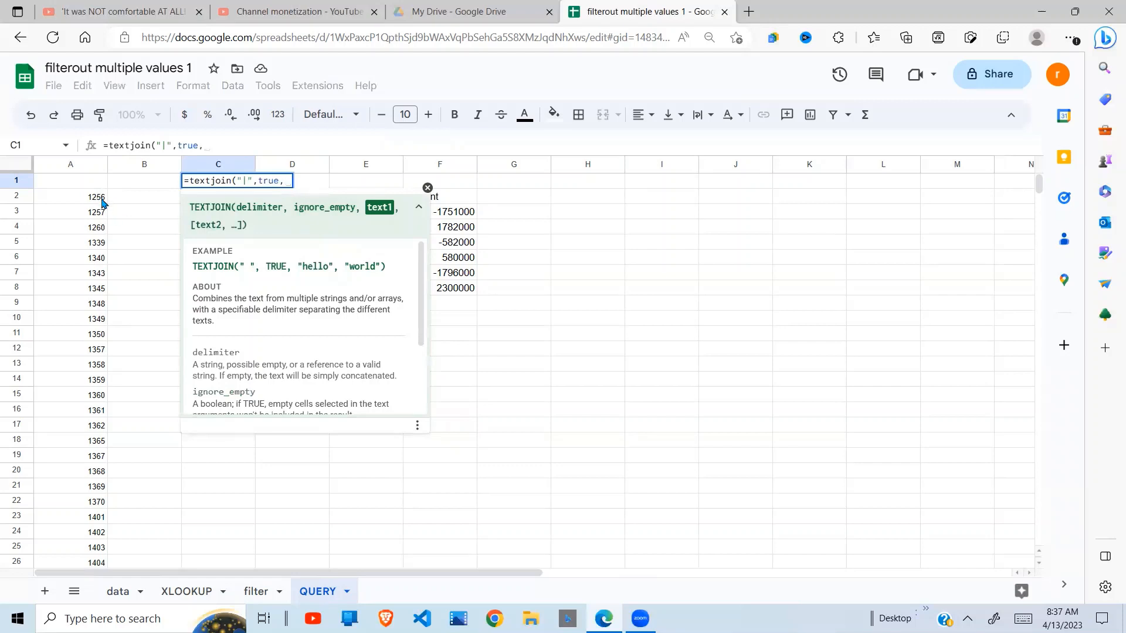
{"action": "left_click_drag", "start_coordinate": [101, 199], "coordinate": [96, 471]}
{"action": "left_click_drag", "start_coordinate": [91, 594], "coordinate": [91, 306]}
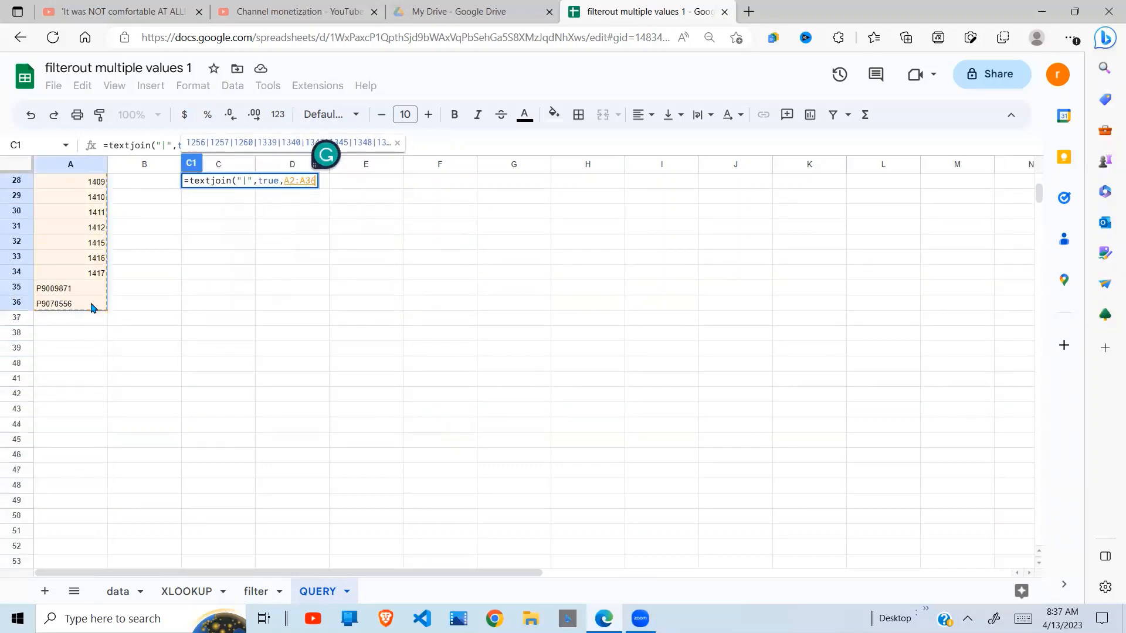
{"action": "type", "text": ")"}
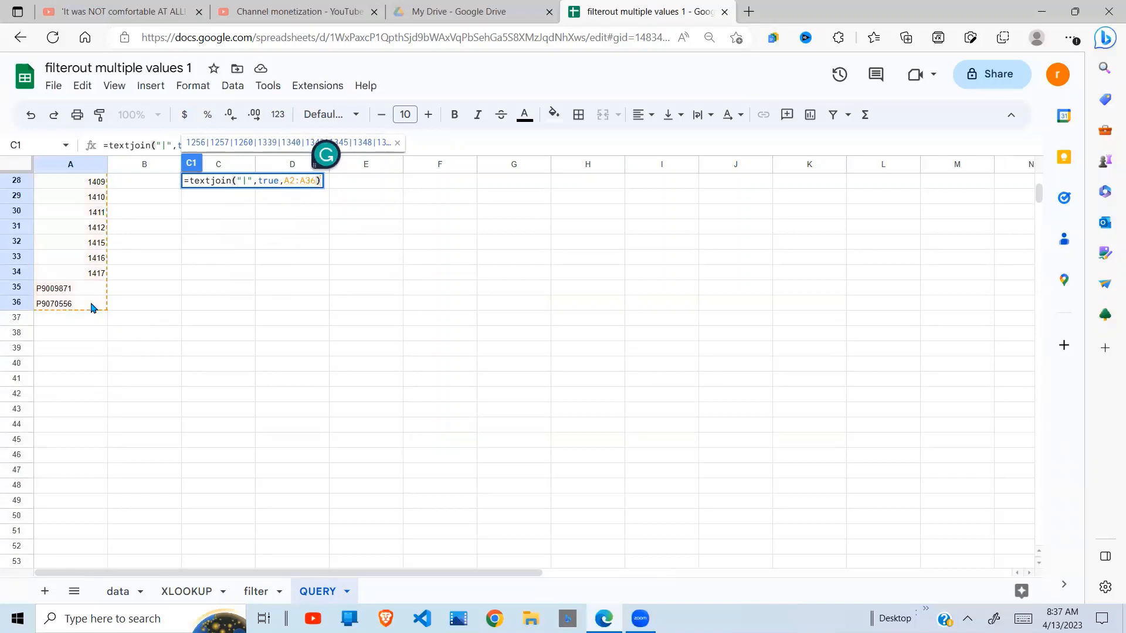
{"action": "key", "text": "Return"}
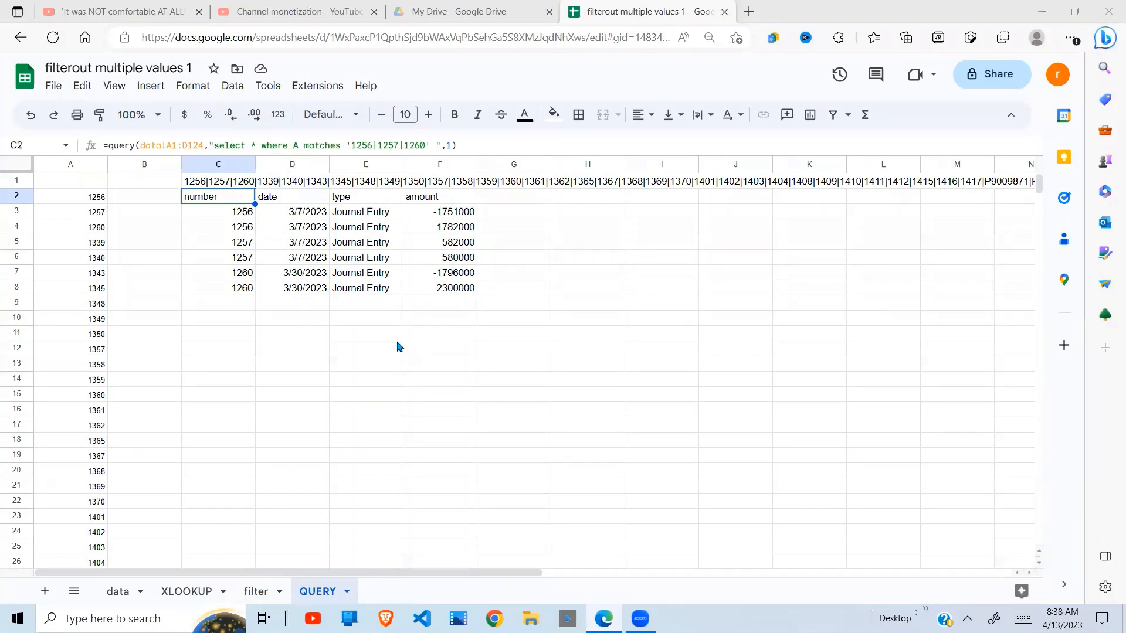
Review the TEXTJOIN formula and joined string in C1 against the first QUERY result row in C3.
{"action": "left_click", "coordinate": [216, 182]}
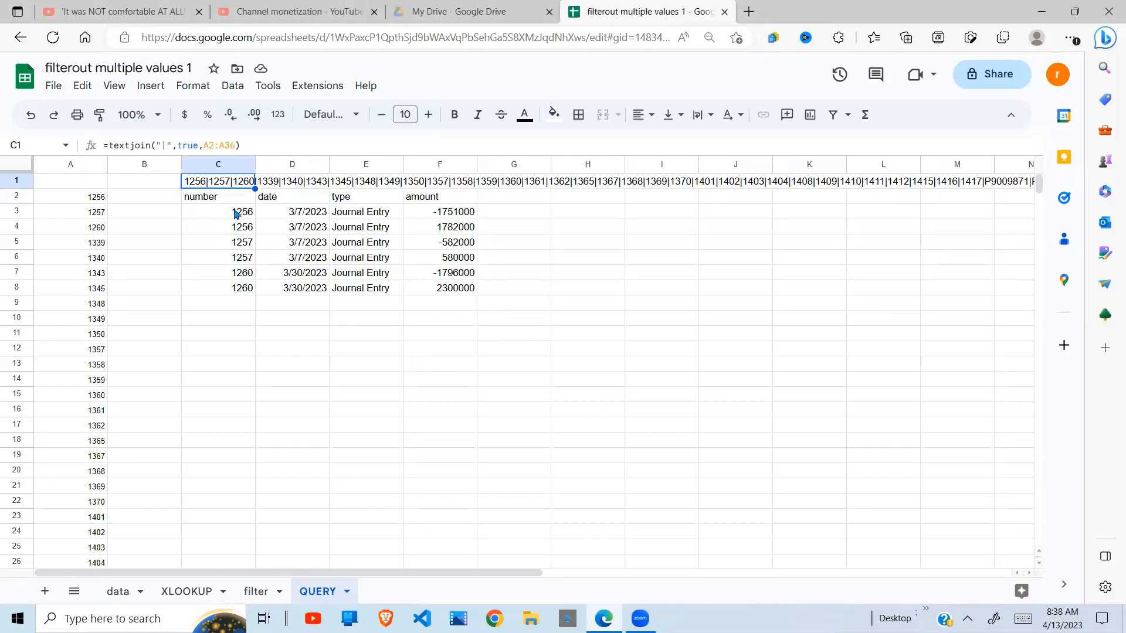
{"action": "left_click", "coordinate": [234, 215]}
{"action": "left_click", "coordinate": [232, 181]}
{"action": "left_click", "coordinate": [229, 217]}
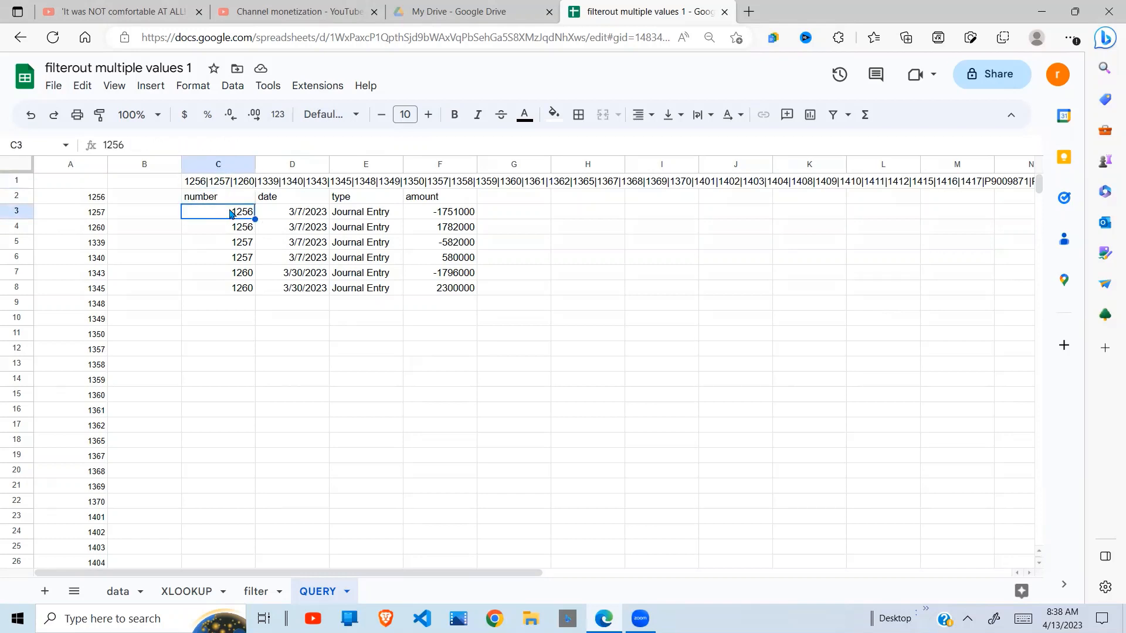
Replace the typed number list in the C2 QUERY match pattern with a reference to C1, so it reads '"&c1&"'.
{"action": "left_click", "coordinate": [221, 199]}
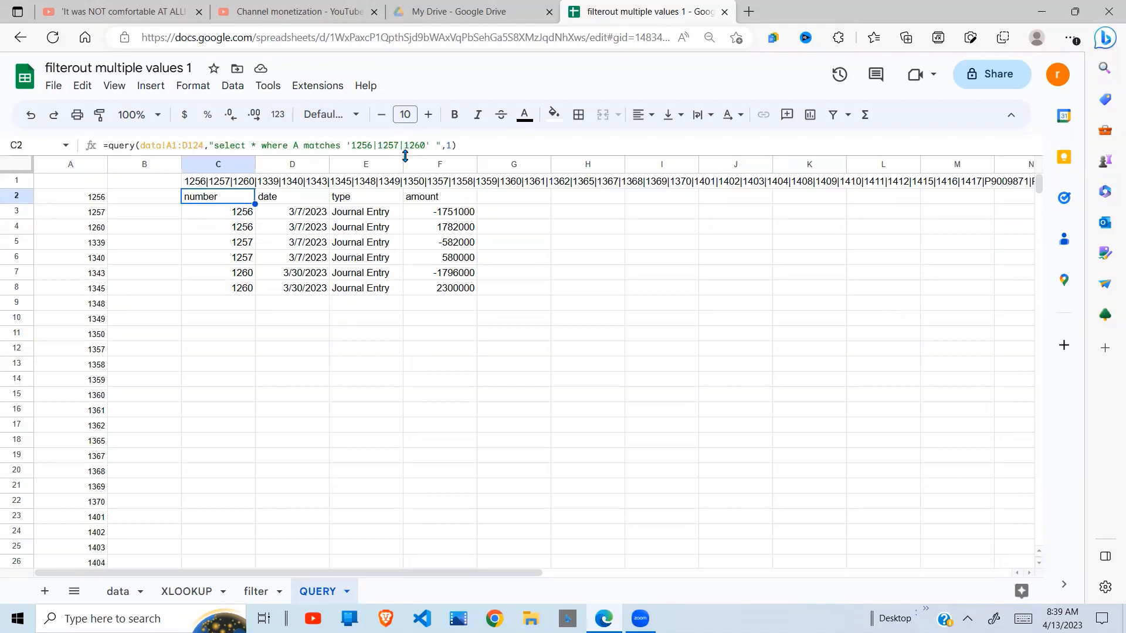
{"action": "left_click", "coordinate": [426, 145]}
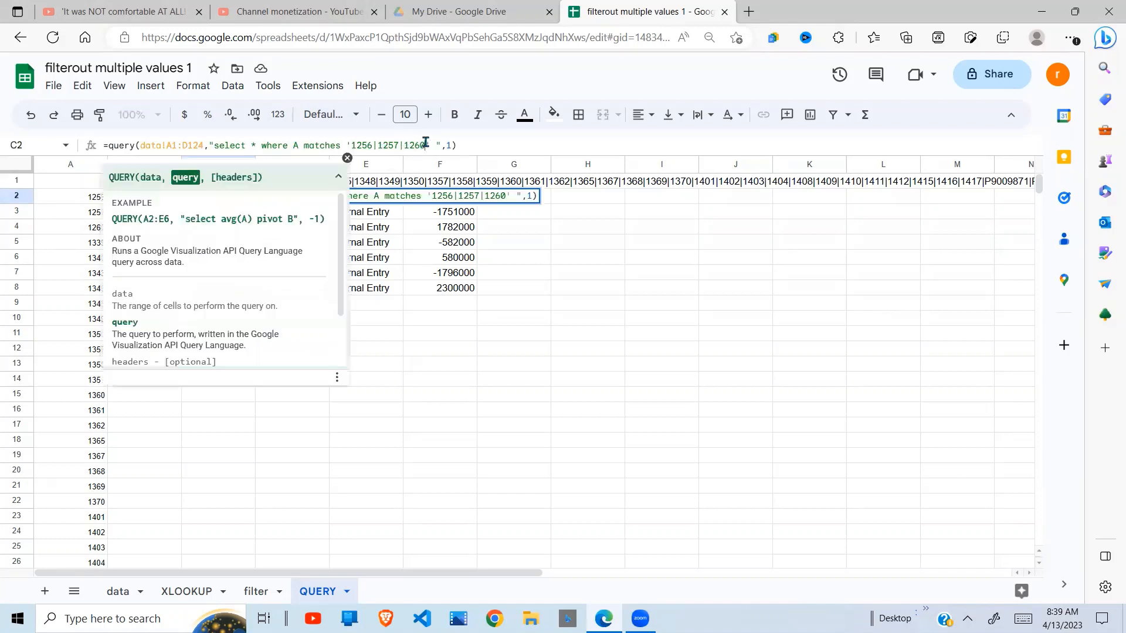
{"action": "key", "text": "BackSpace"}
{"action": "key", "text": "BackSpace"}
{"action": "key", "text": "BackSpace"}
{"action": "key", "text": "BackSpace"}
{"action": "key", "text": "BackSpace"}
{"action": "key", "text": "BackSpace"}
{"action": "key", "text": "BackSpace"}
{"action": "key", "text": "BackSpace"}
{"action": "key", "text": "BackSpace"}
{"action": "key", "text": "BackSpace"}
{"action": "key", "text": "BackSpace"}
{"action": "key", "text": "BackSpace"}
{"action": "key", "text": "BackSpace"}
{"action": "key", "text": "BackSpace"}
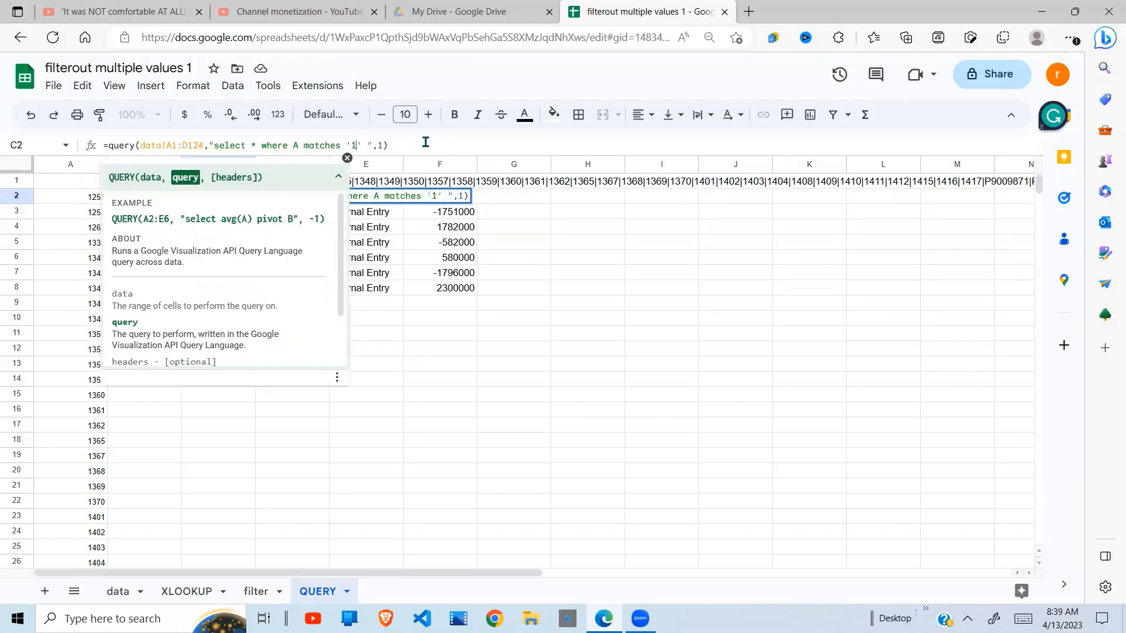
{"action": "type", "text": "\"&"}
{"action": "left_click", "coordinate": [347, 158]}
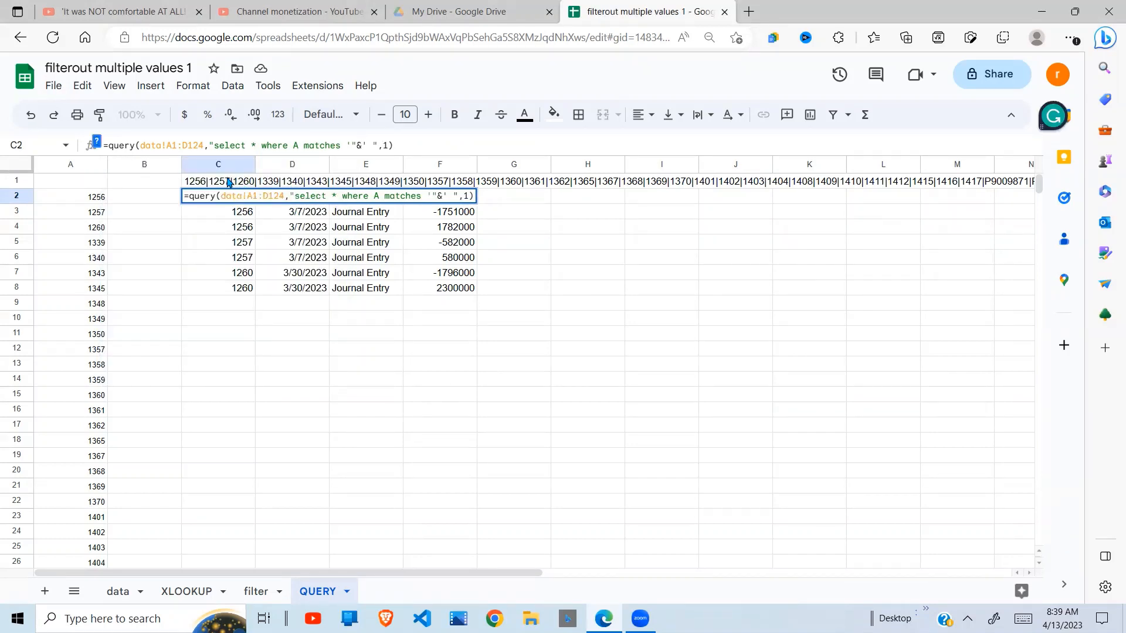
{"action": "type", "text": "c1"}
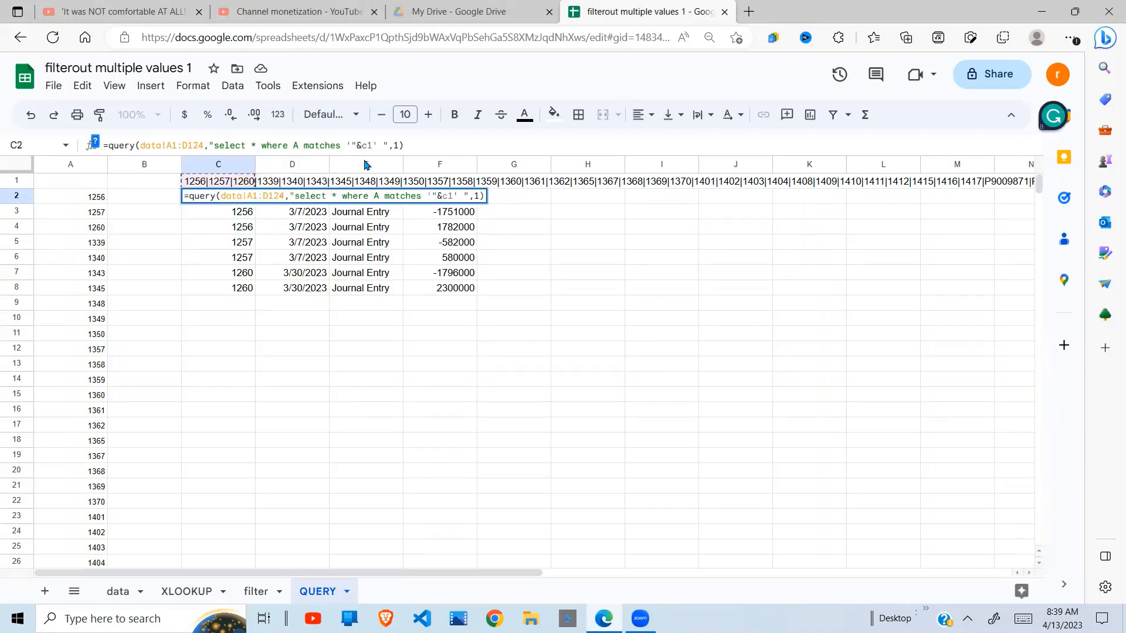
{"action": "type", "text": "&\""}
{"action": "key", "text": "Return"}
Examine the rows returned by the QUERY in columns C to F, from row 3 down to the last record.
{"action": "left_click", "coordinate": [423, 233]}
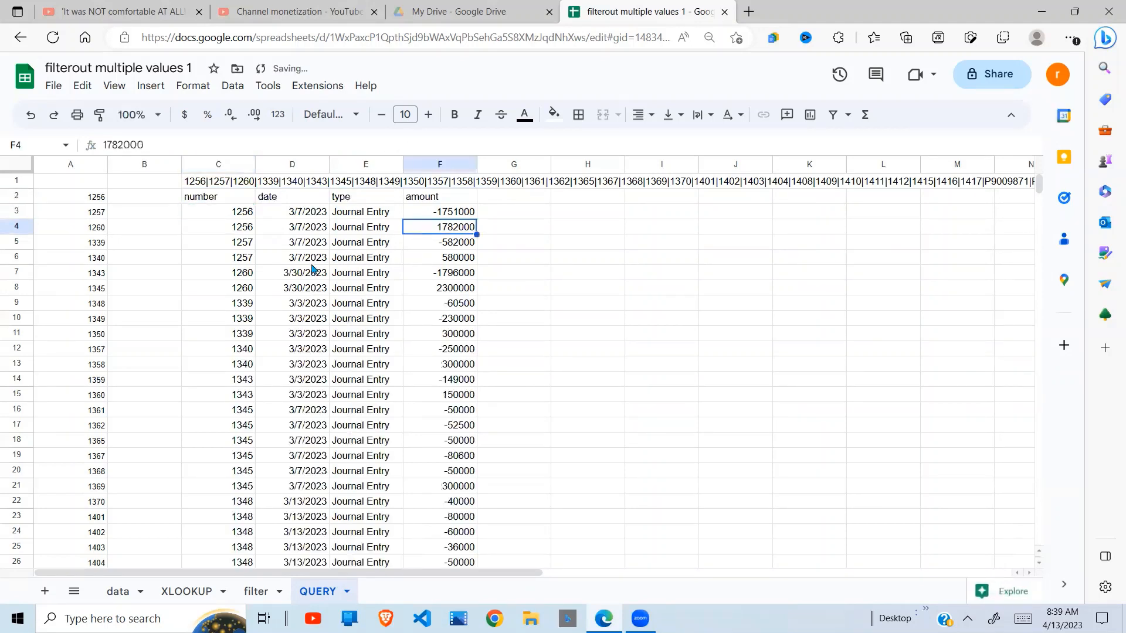
{"action": "left_click", "coordinate": [312, 271]}
{"action": "left_click_drag", "start_coordinate": [232, 216], "coordinate": [375, 274]}
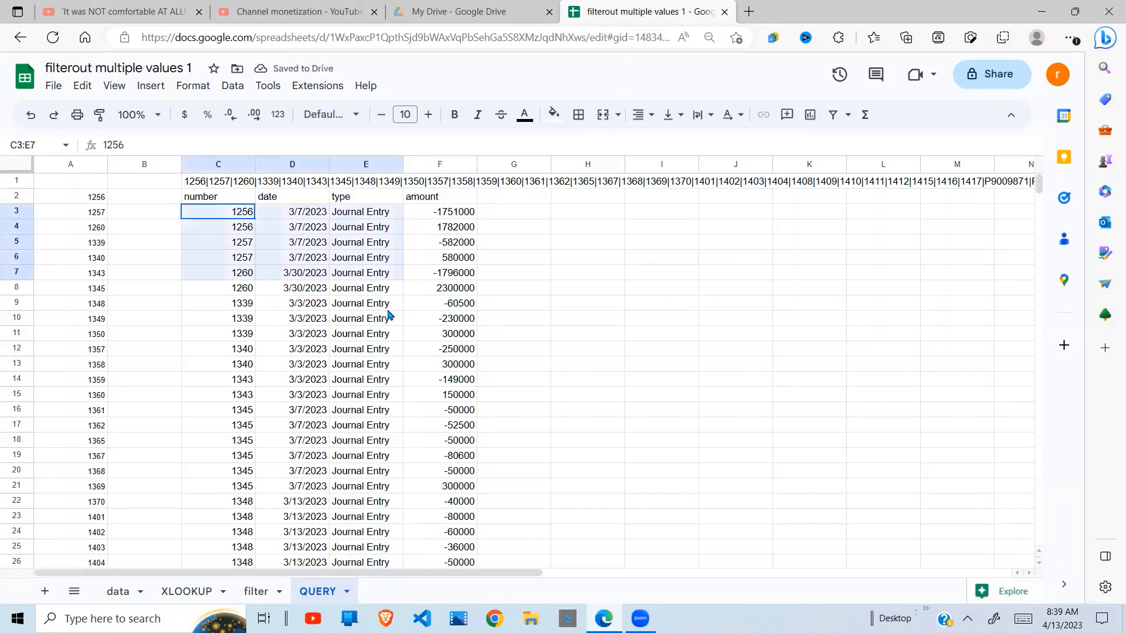
{"action": "left_click_drag", "start_coordinate": [390, 316], "coordinate": [442, 487]}
{"action": "left_click", "coordinate": [566, 451]}
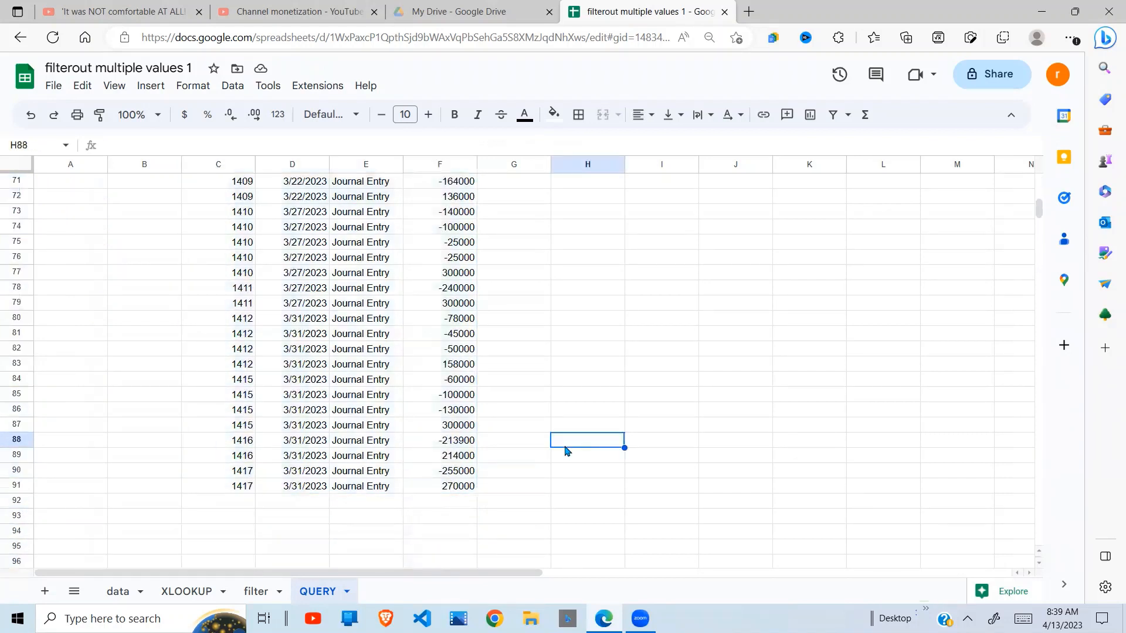